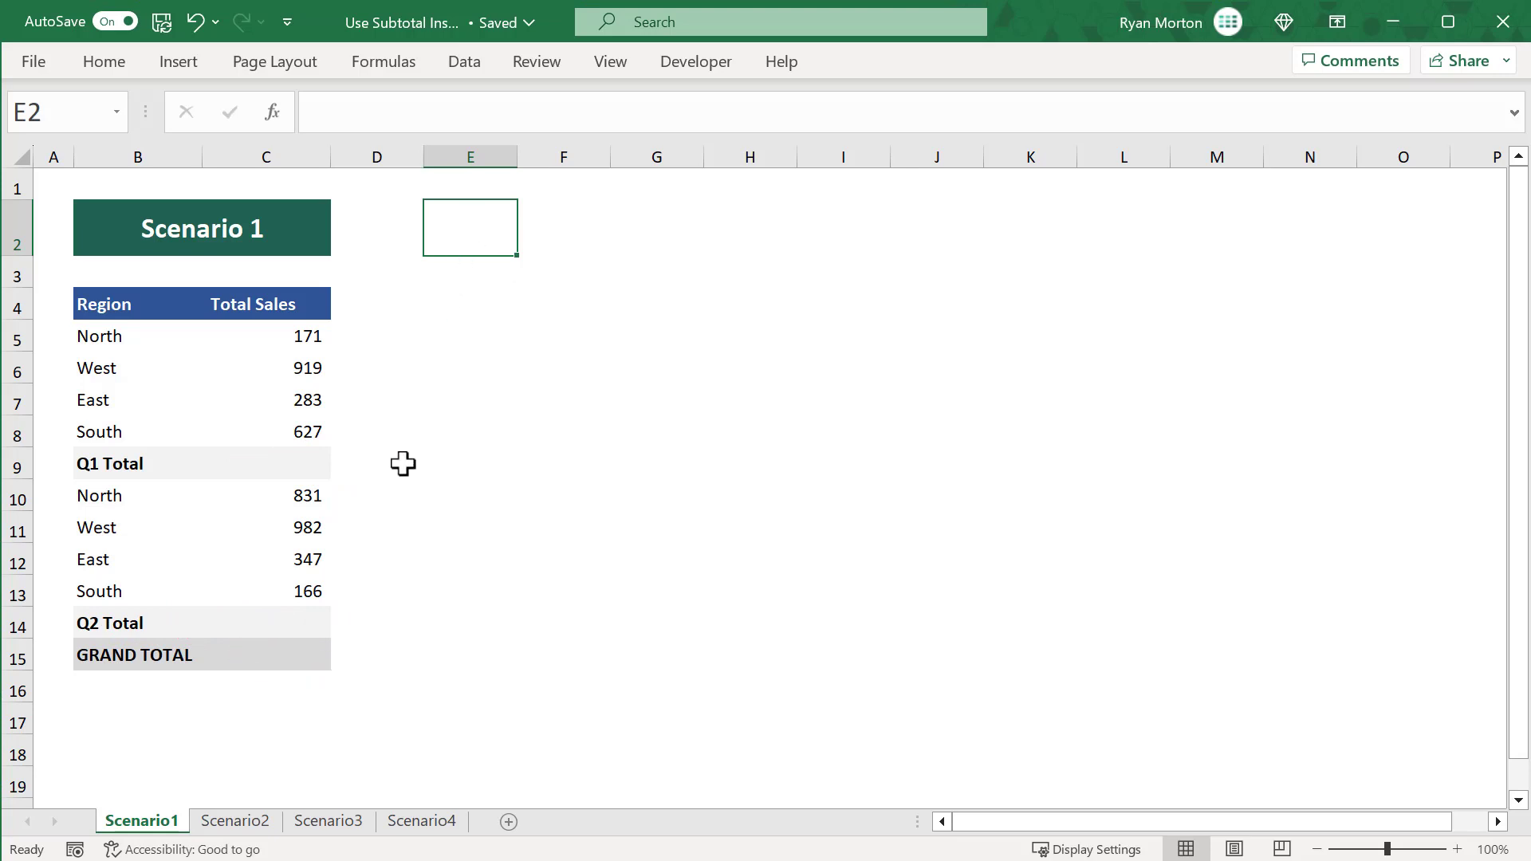
Enter =SUM(C5:C8) in the Q1 Total cell C9, giving 2,000.
{"action": "left_click", "coordinate": [309, 463]}
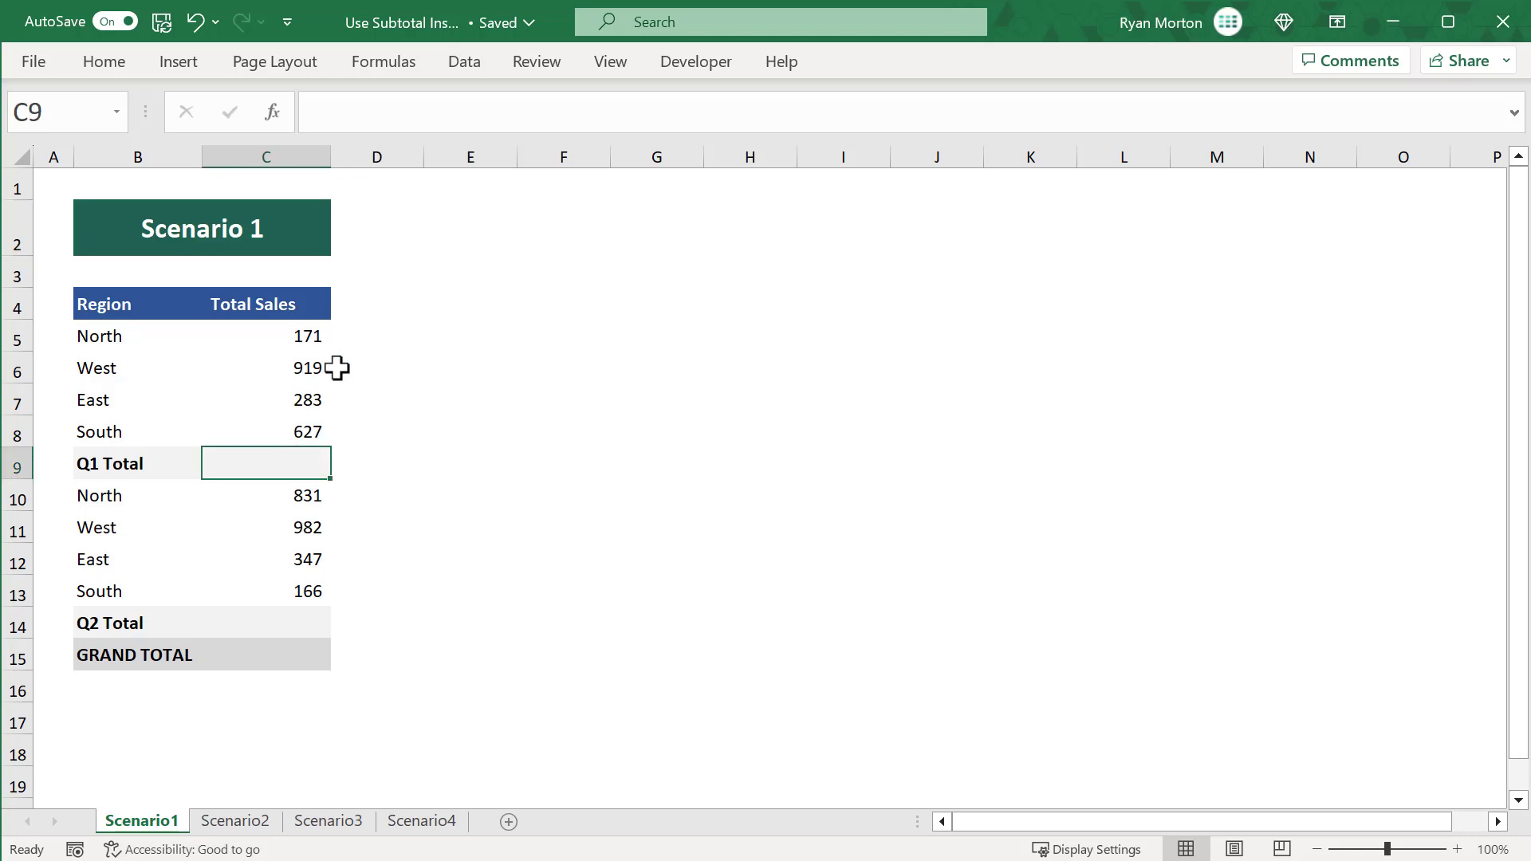
{"action": "left_click", "coordinate": [485, 118]}
{"action": "type", "text": "=SUM("}
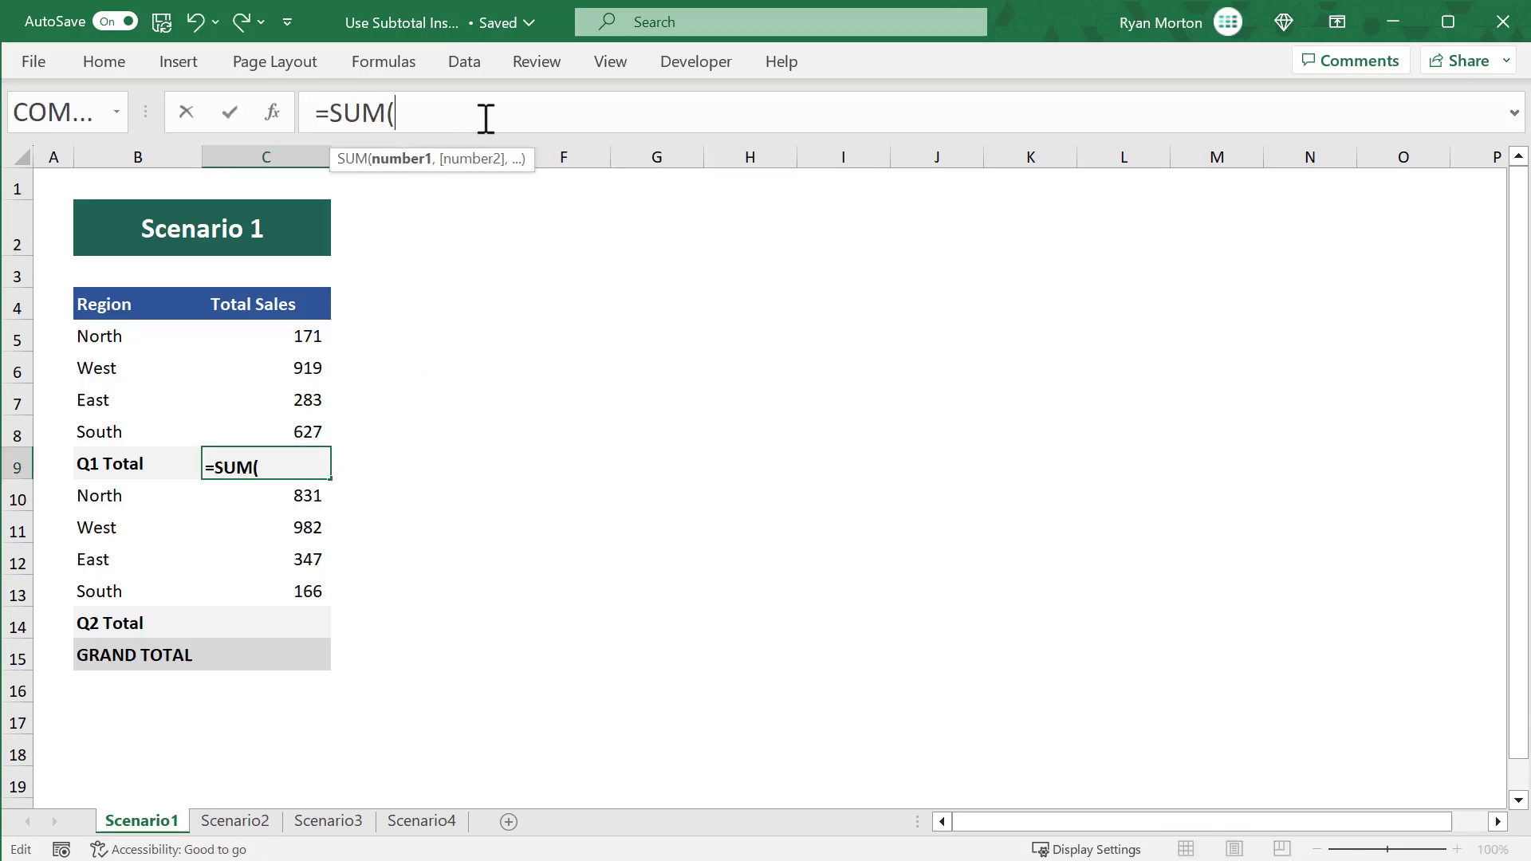
{"action": "left_click_drag", "start_coordinate": [300, 335], "coordinate": [304, 434]}
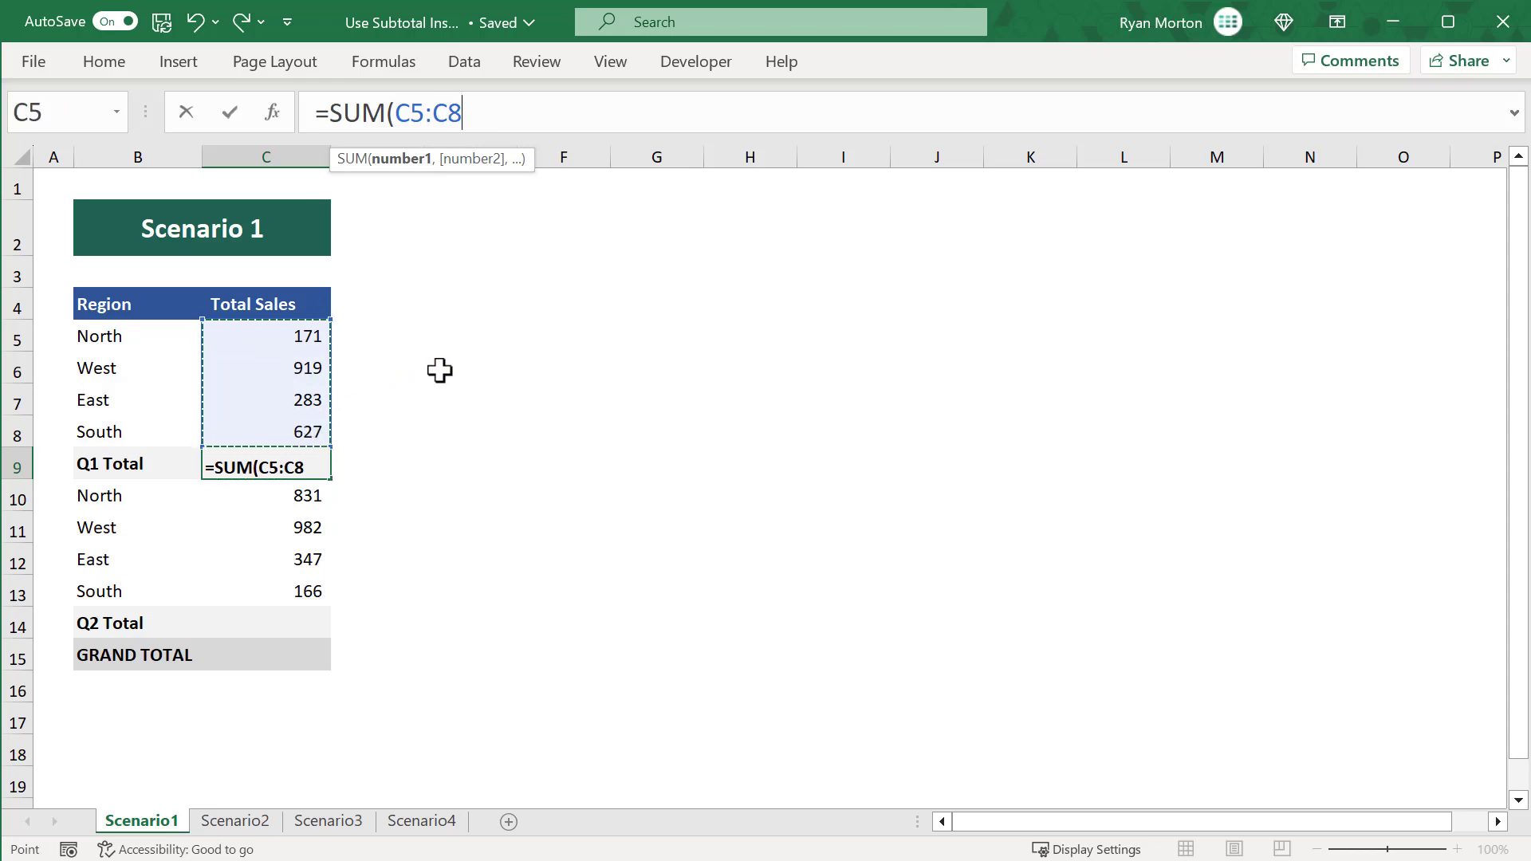
{"action": "type", "text": ")"}
{"action": "key", "text": "Return"}
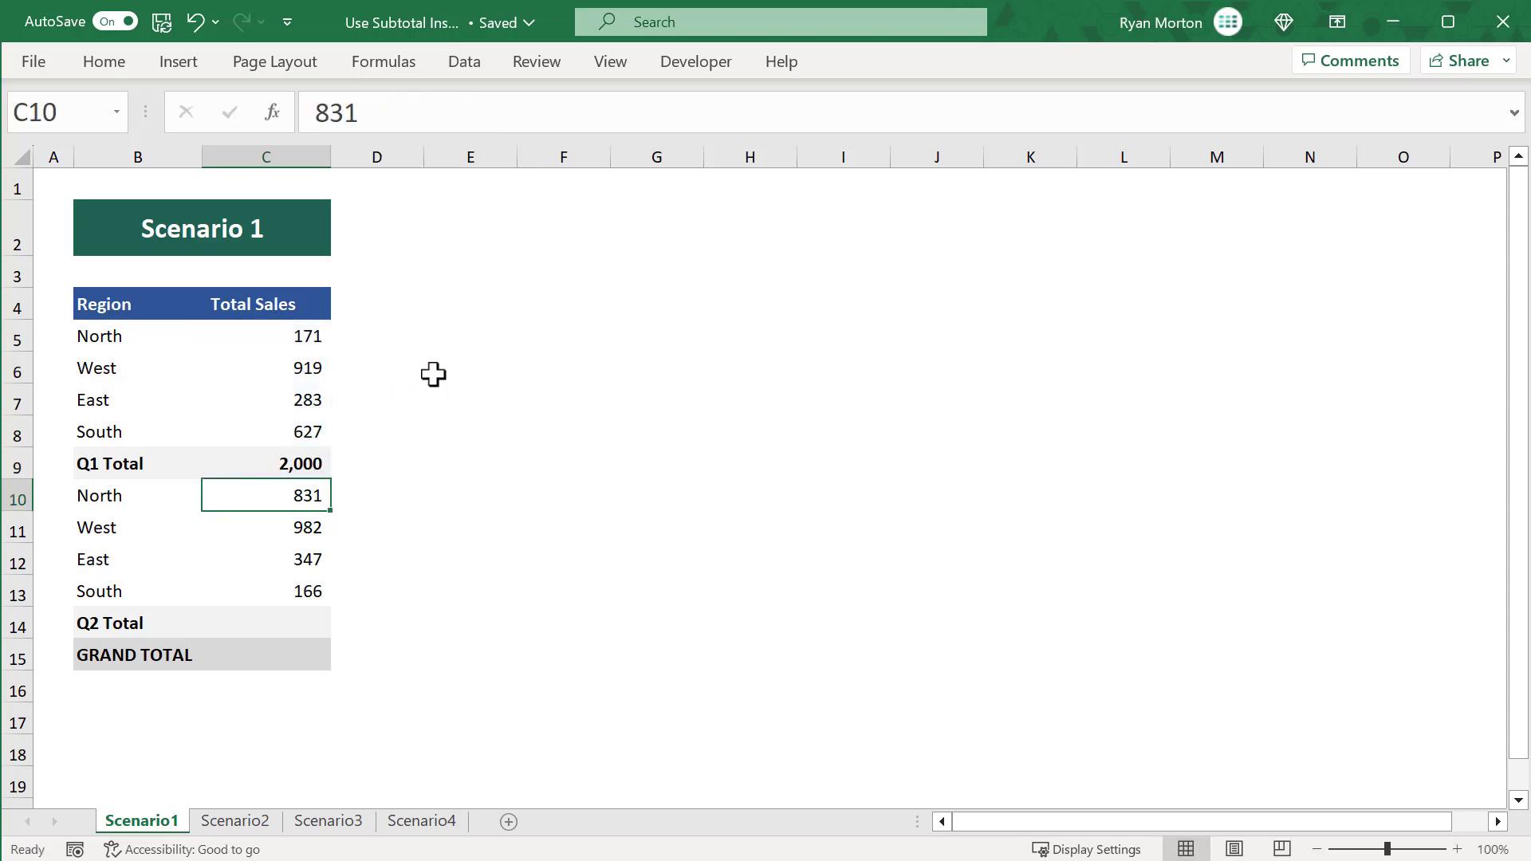
Copy the Q1 Total formula into C14 so Q2 Total shows 2,326.
{"action": "left_click", "coordinate": [304, 464]}
{"action": "key", "text": "ctrl+c"}
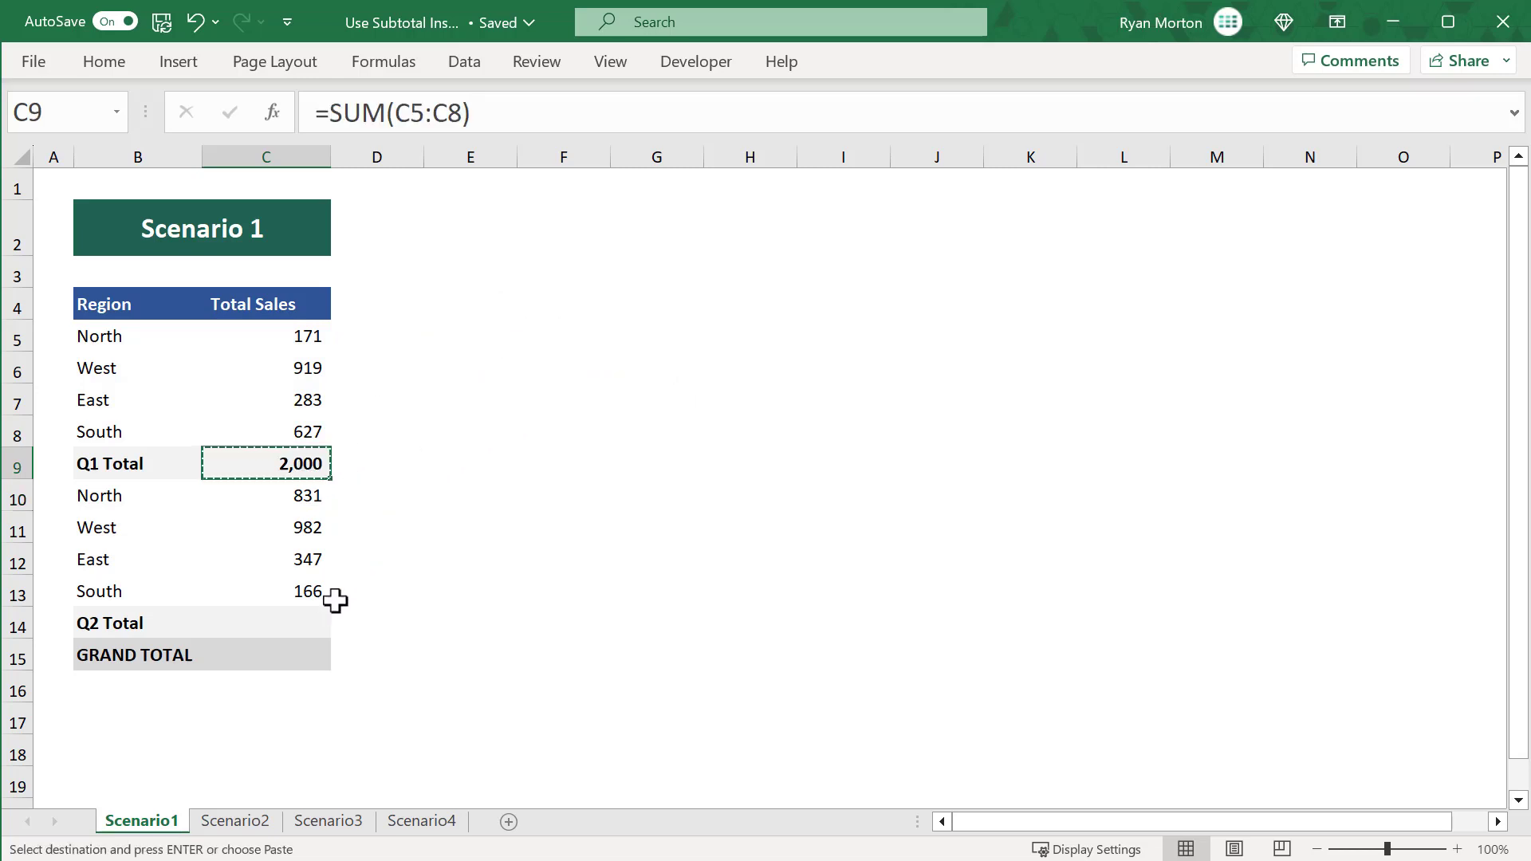
{"action": "left_click", "coordinate": [317, 621]}
{"action": "key", "text": "ctrl+v"}
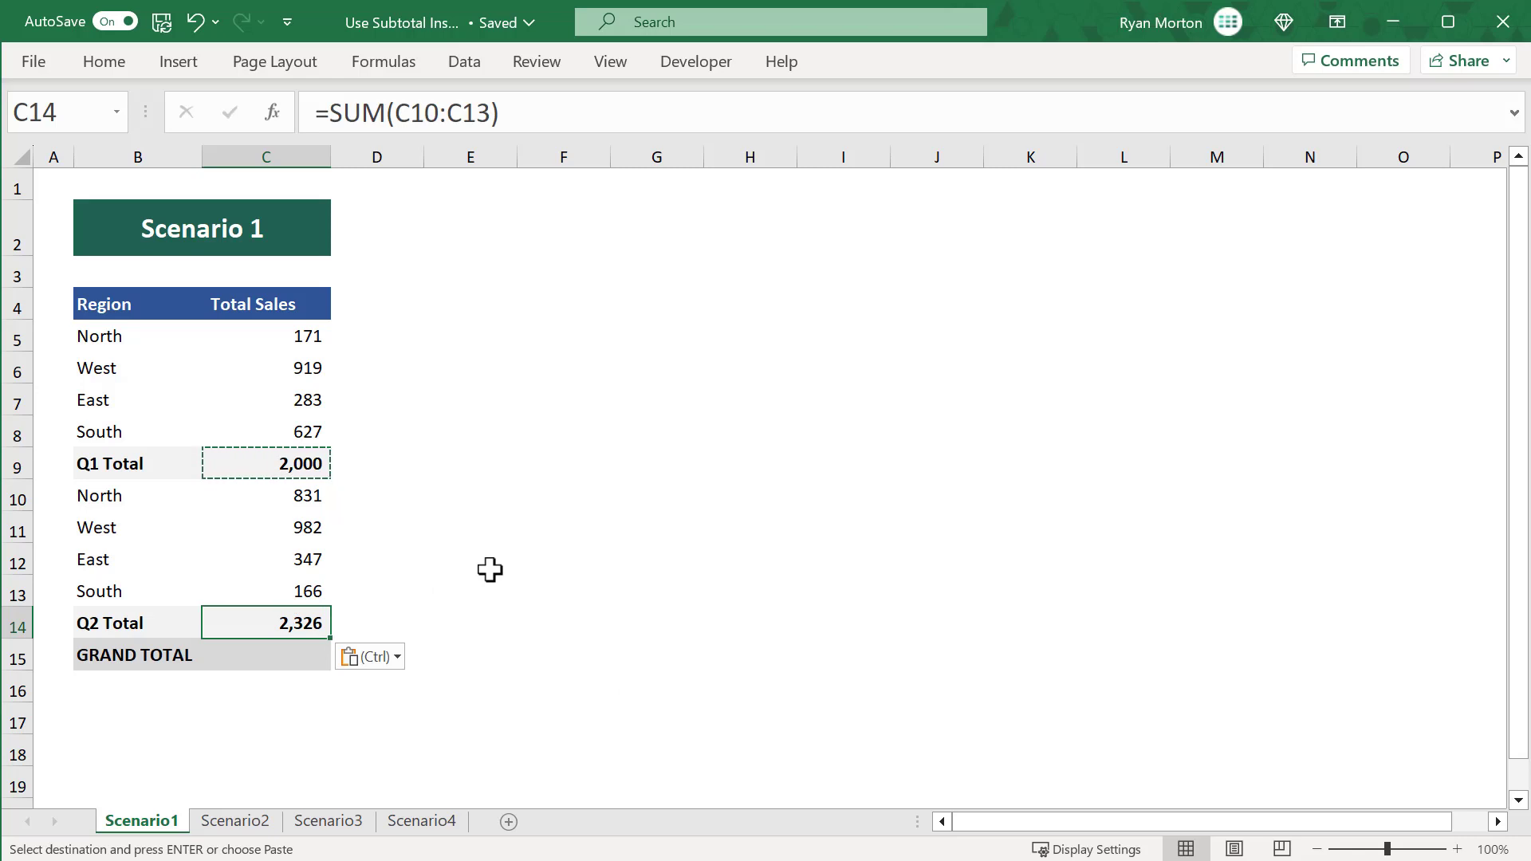
Enter =SUM(C5:C8,C10:C13) in the GRAND TOTAL cell C15, giving 4,326.
{"action": "left_click", "coordinate": [198, 652]}
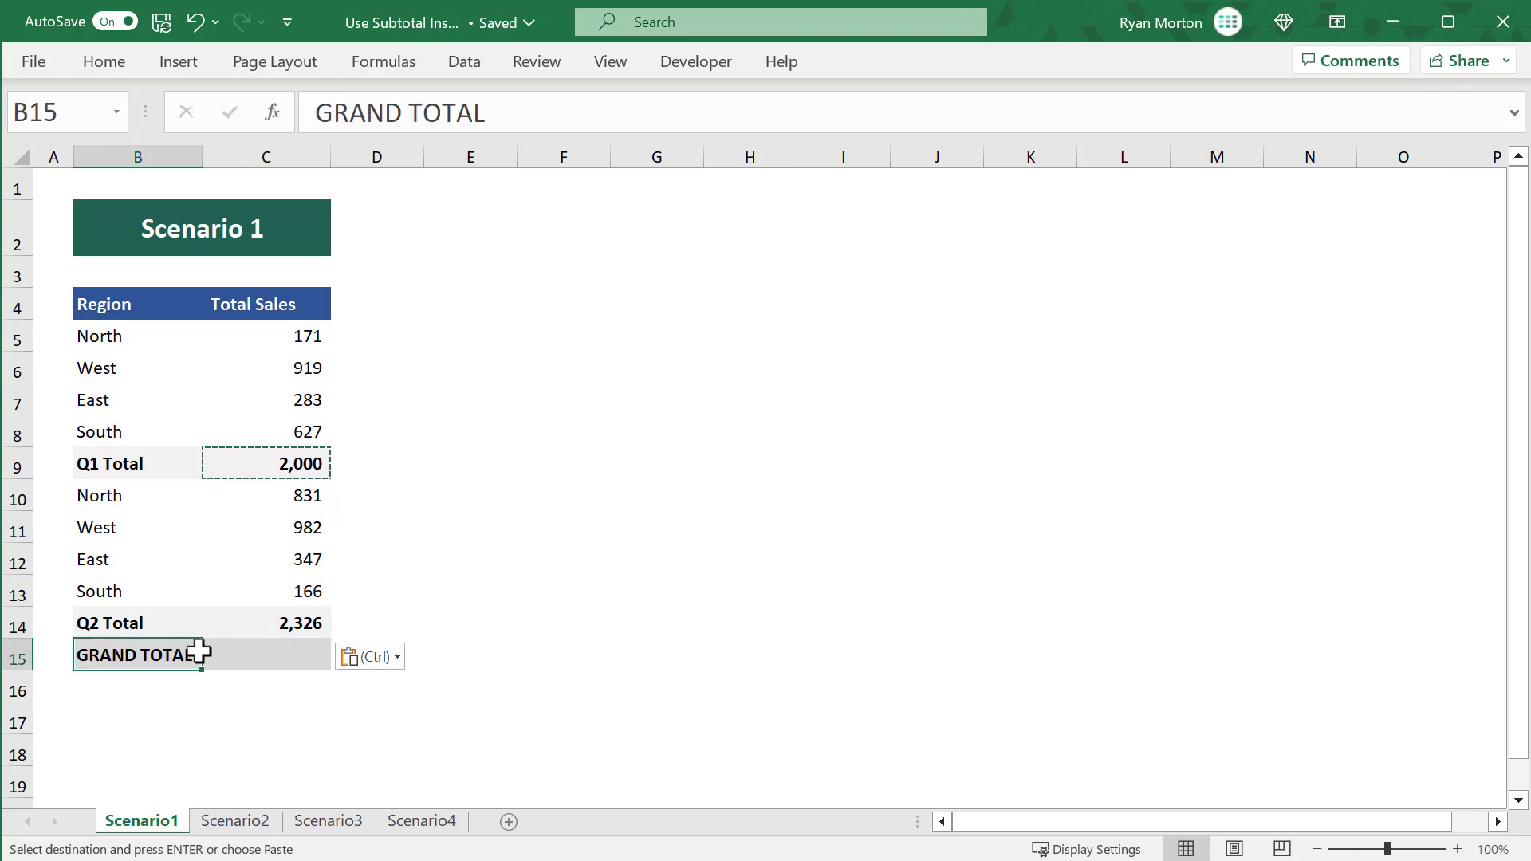
{"action": "left_click", "coordinate": [263, 653]}
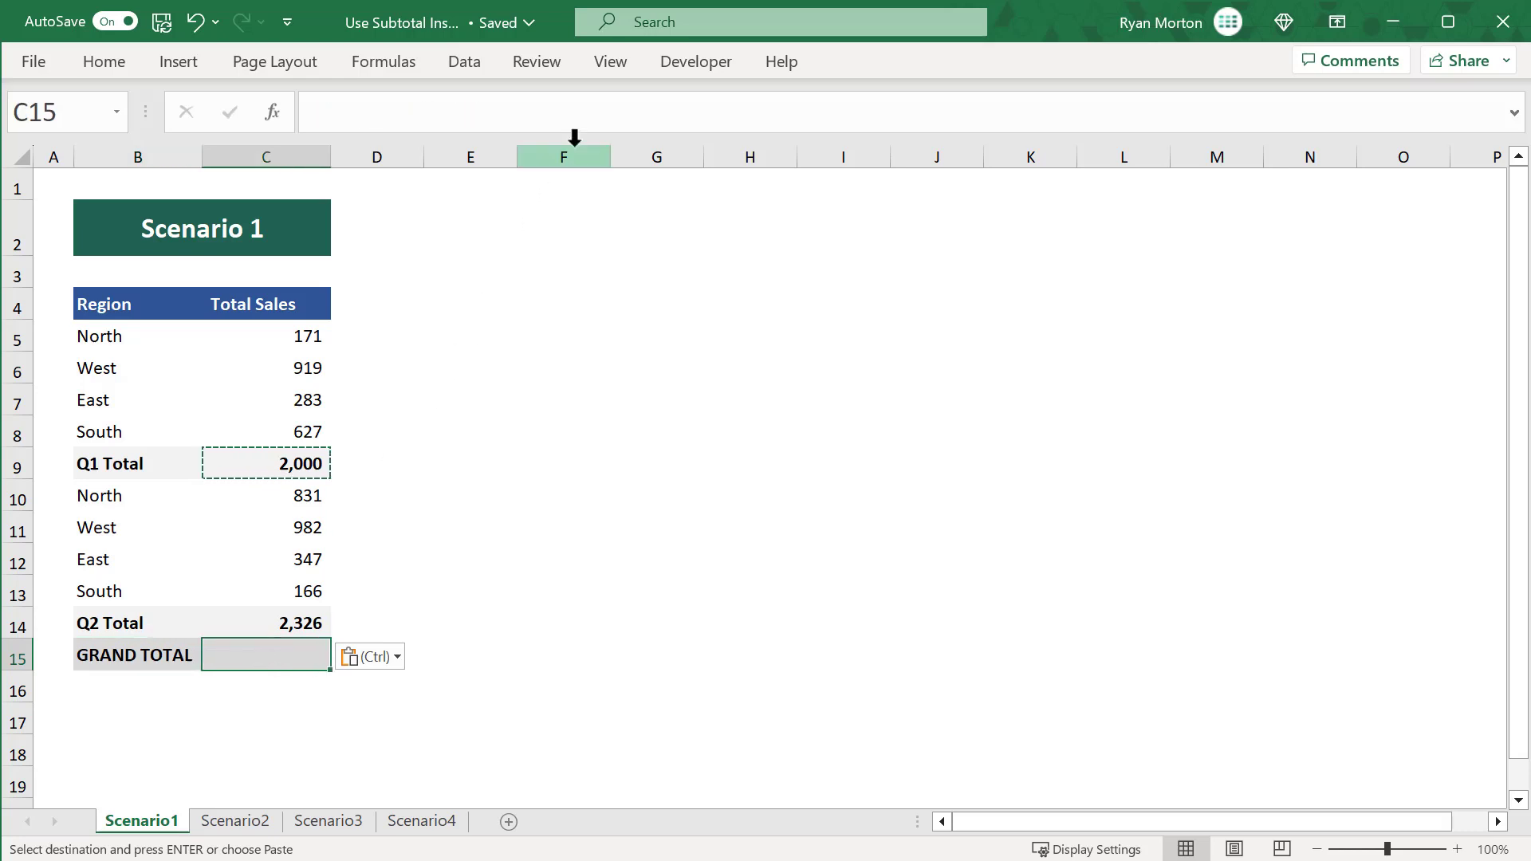
{"action": "left_click", "coordinate": [601, 116]}
{"action": "type", "text": "=su"}
{"action": "key", "text": "Tab"}
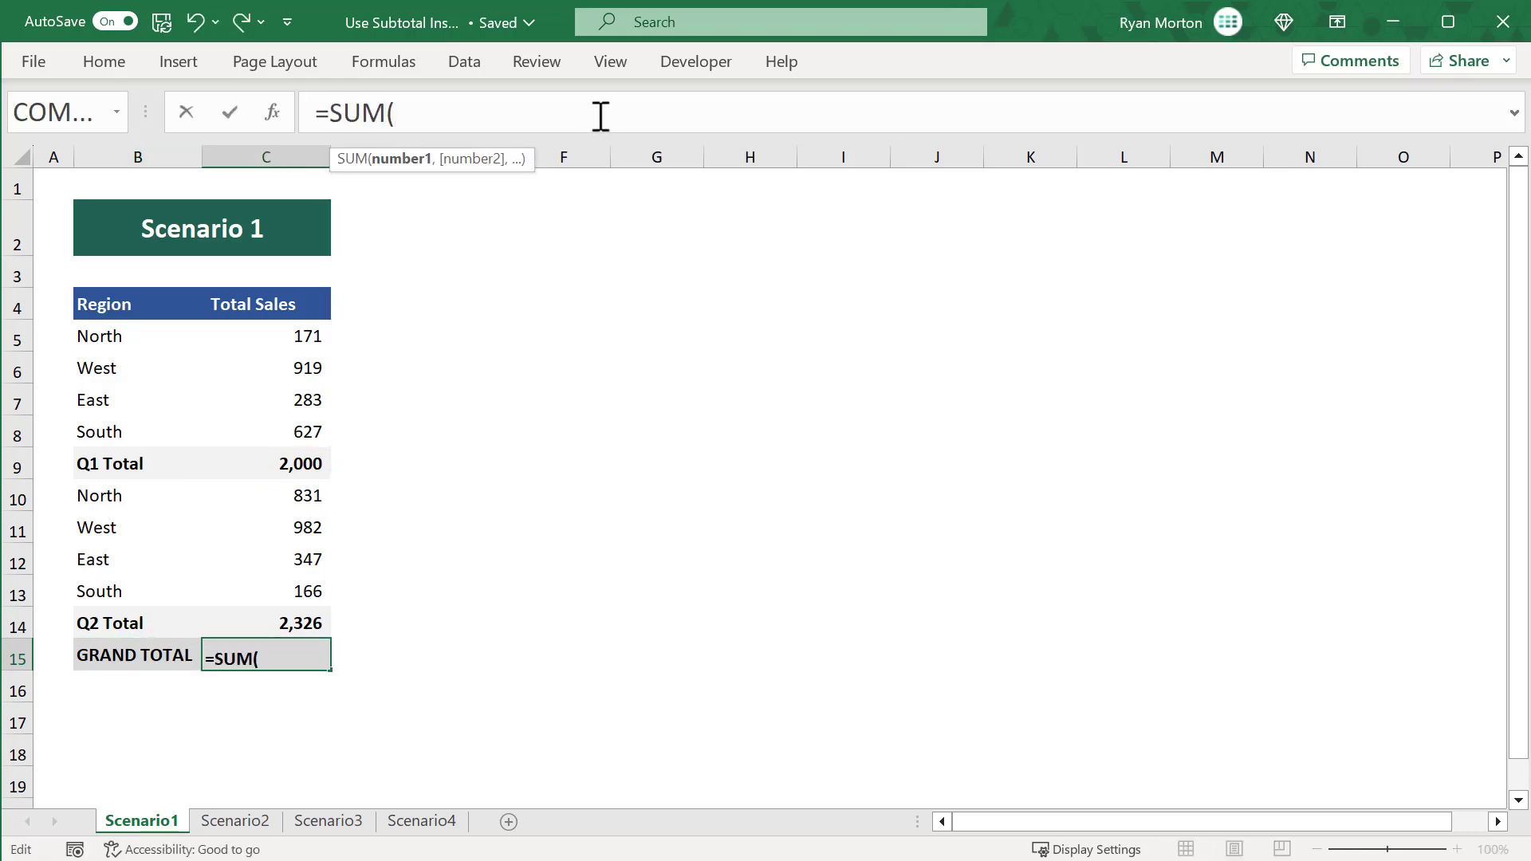
{"action": "left_click_drag", "start_coordinate": [327, 338], "coordinate": [315, 417]}
{"action": "type", "text": ","}
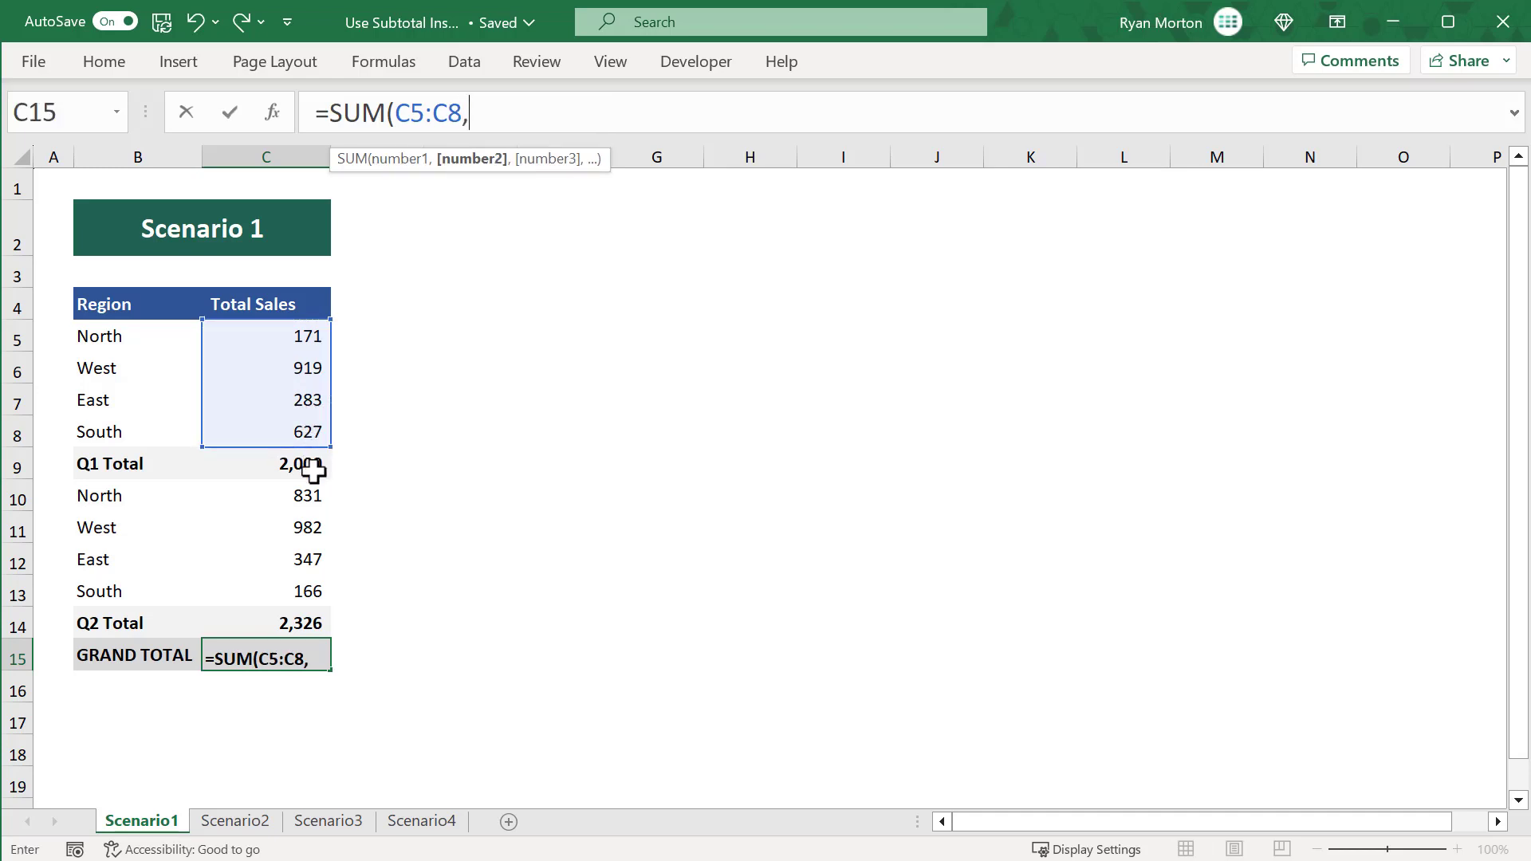
{"action": "left_click_drag", "start_coordinate": [249, 497], "coordinate": [260, 595]}
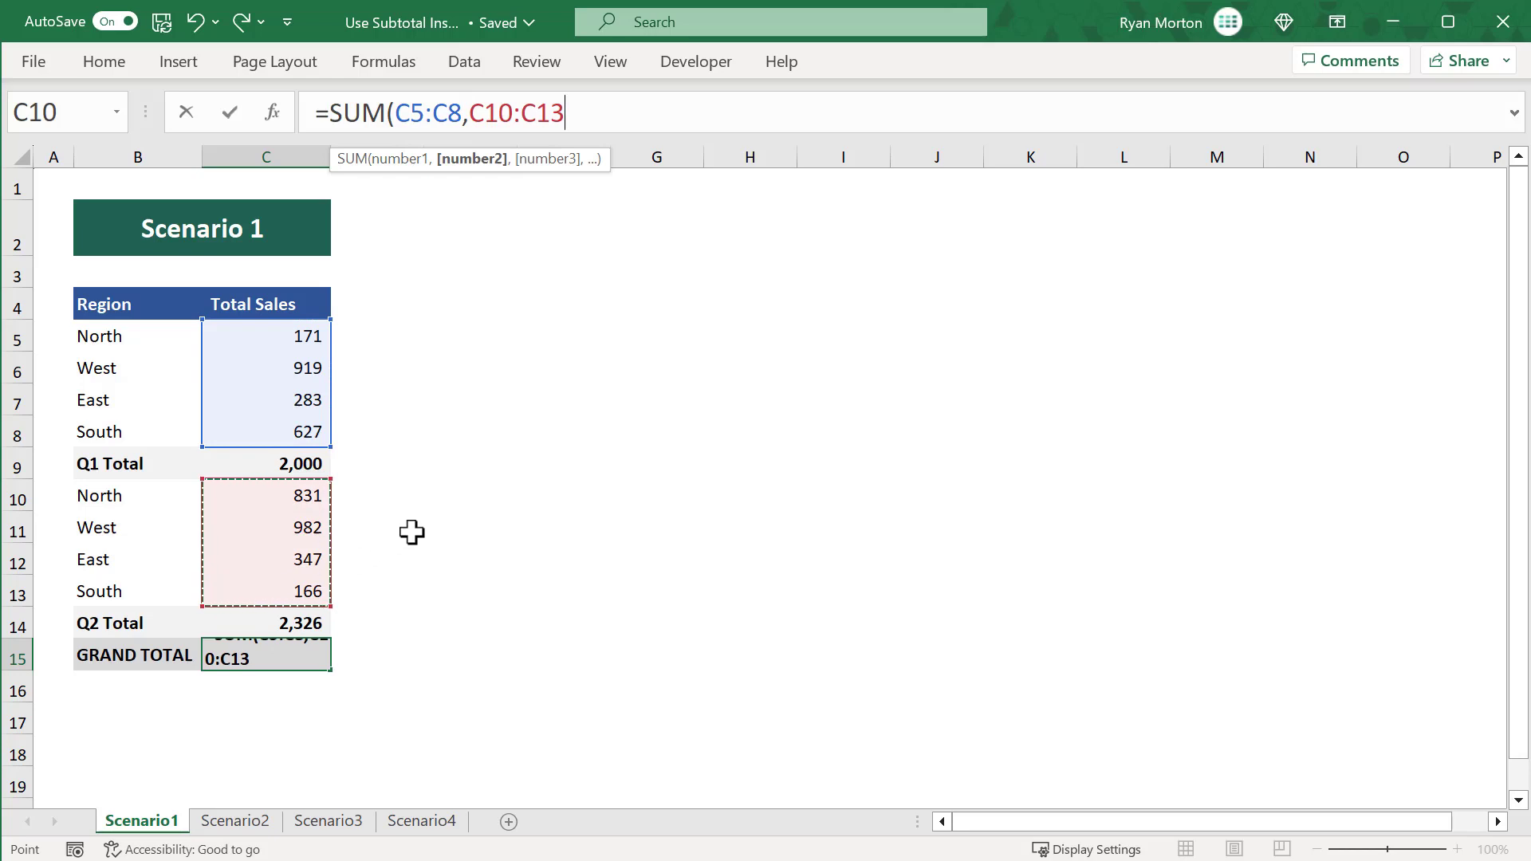
{"action": "type", "text": ")"}
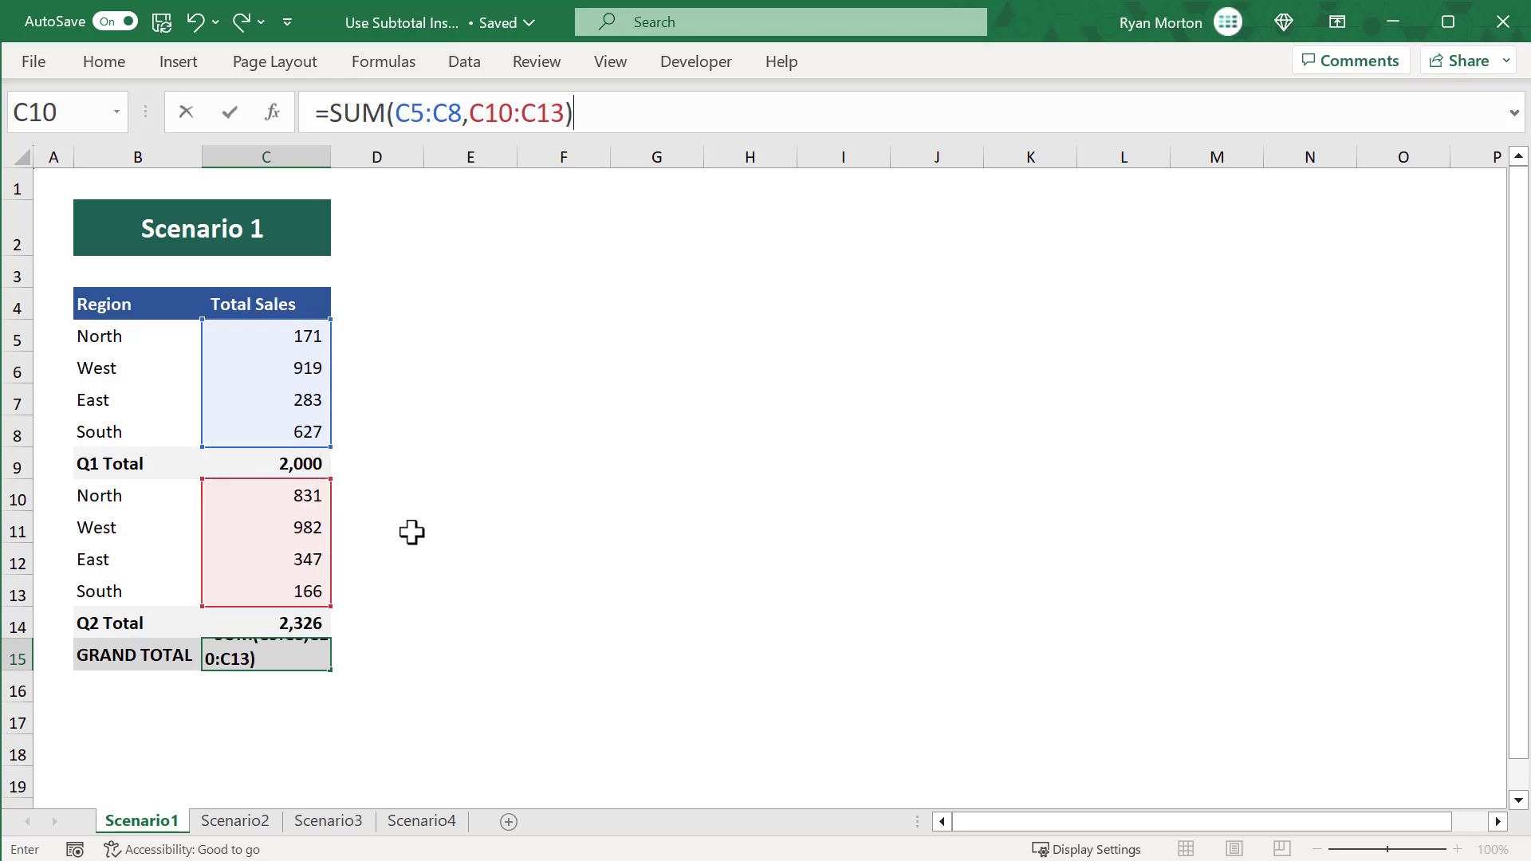
{"action": "key", "text": "Return"}
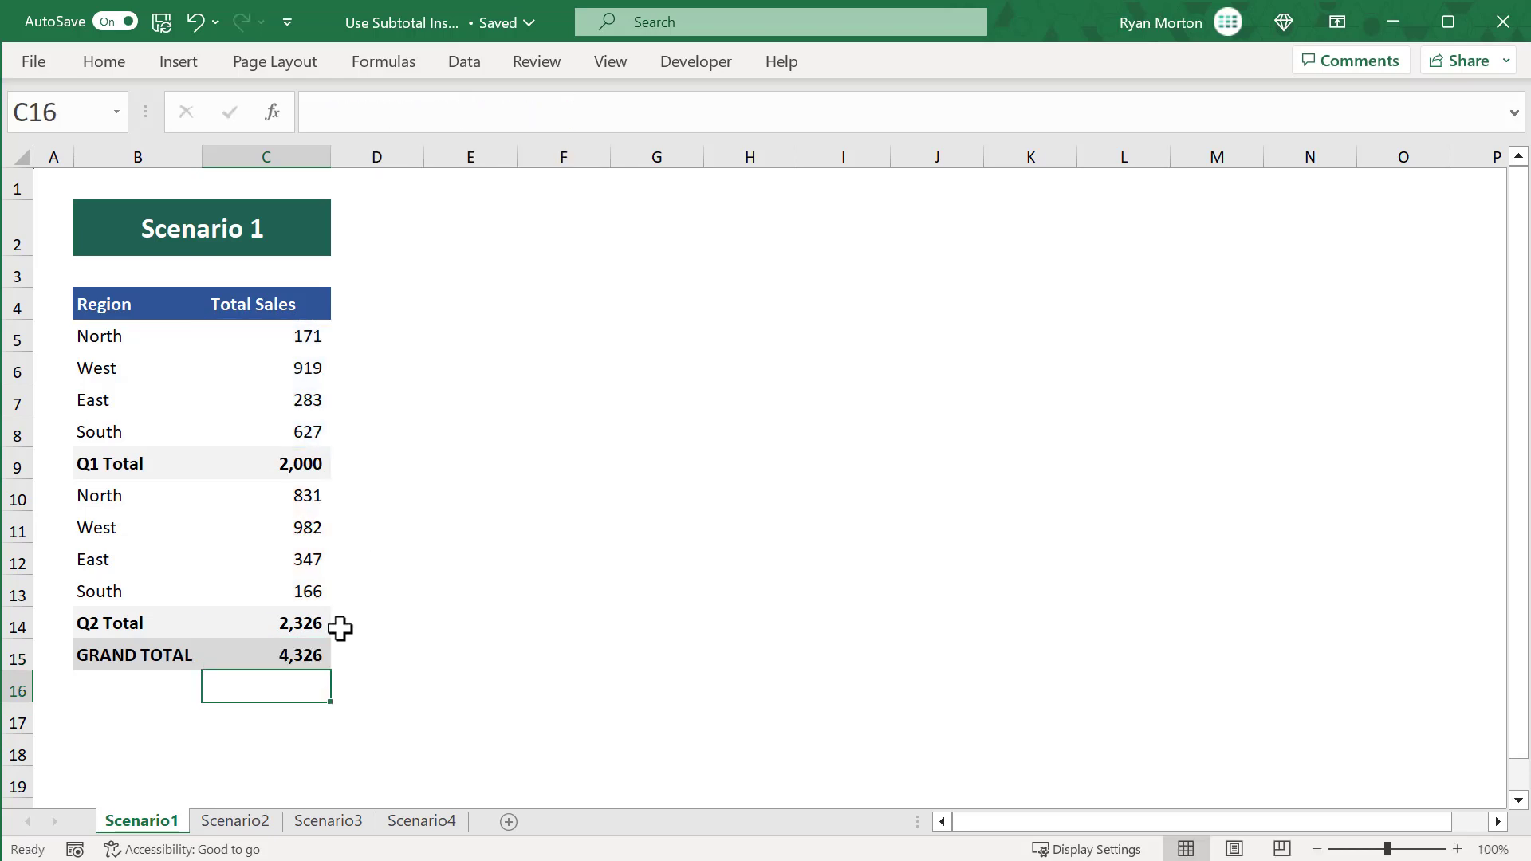
Review the GRAND TOTAL formula in C15 and leave it unchanged.
{"action": "left_click", "coordinate": [316, 654]}
{"action": "left_click", "coordinate": [623, 112]}
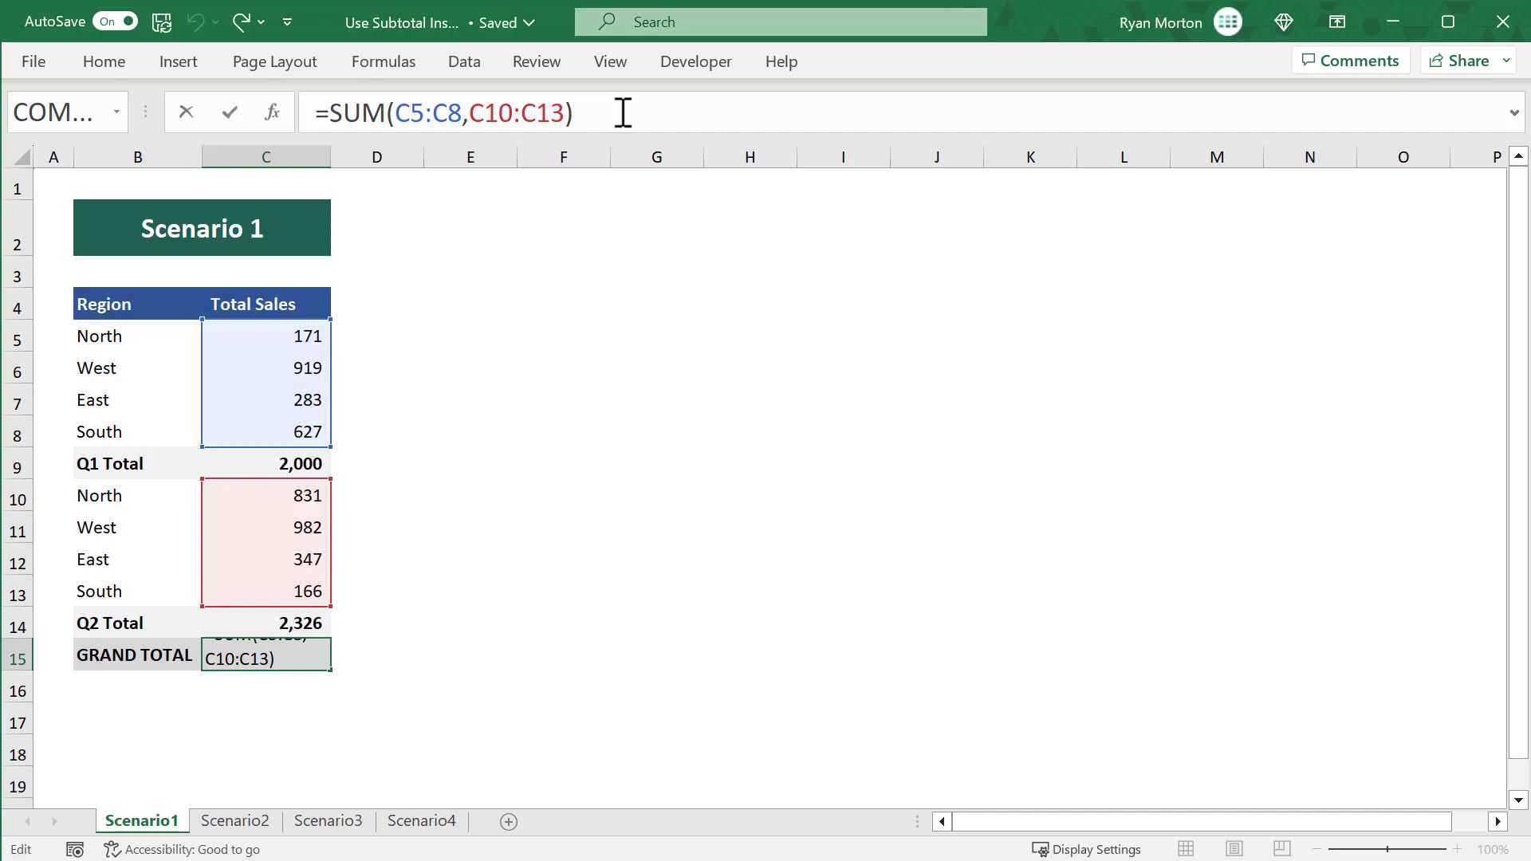
{"action": "key", "text": "Return"}
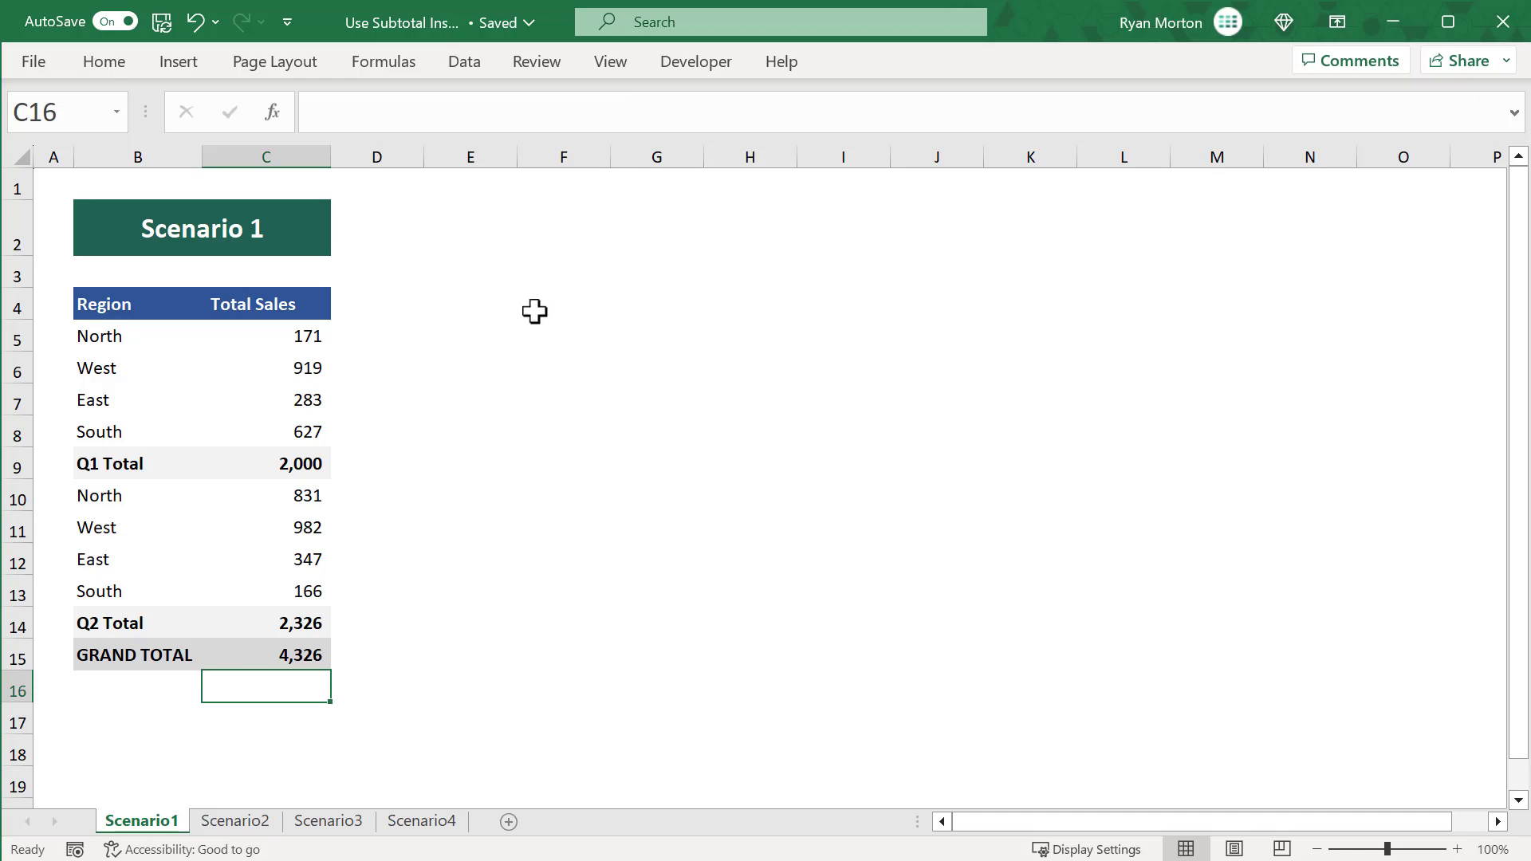
Clear the Q1 Total, Q2 Total and GRAND TOTAL cells C9, C14 and C15.
{"action": "left_click", "coordinate": [294, 467]}
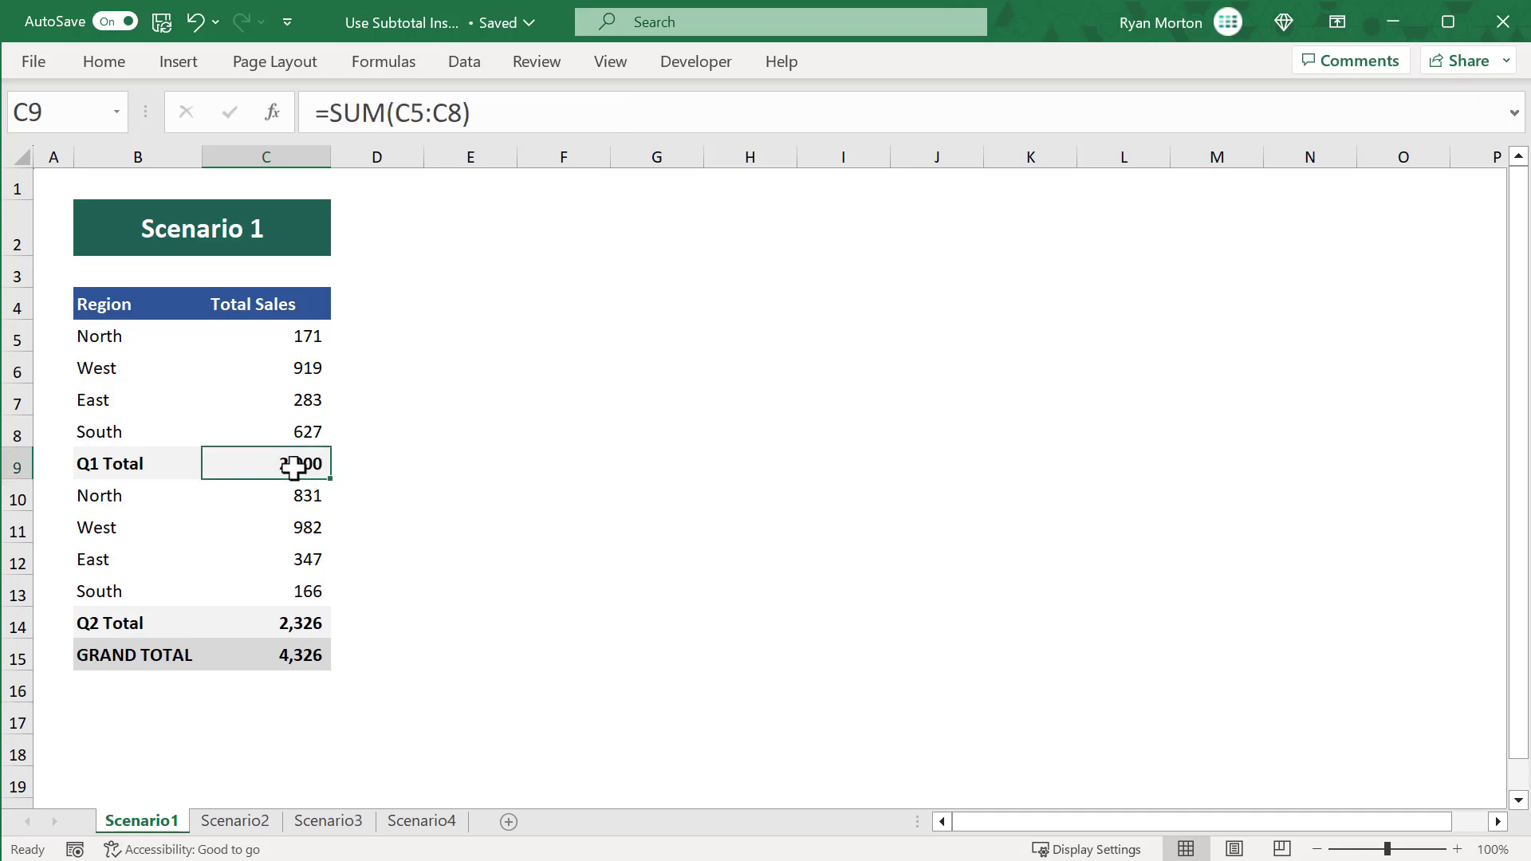
{"action": "key", "text": "Delete"}
{"action": "left_click", "coordinate": [322, 620]}
{"action": "key", "text": "Delete"}
{"action": "left_click", "coordinate": [316, 655]}
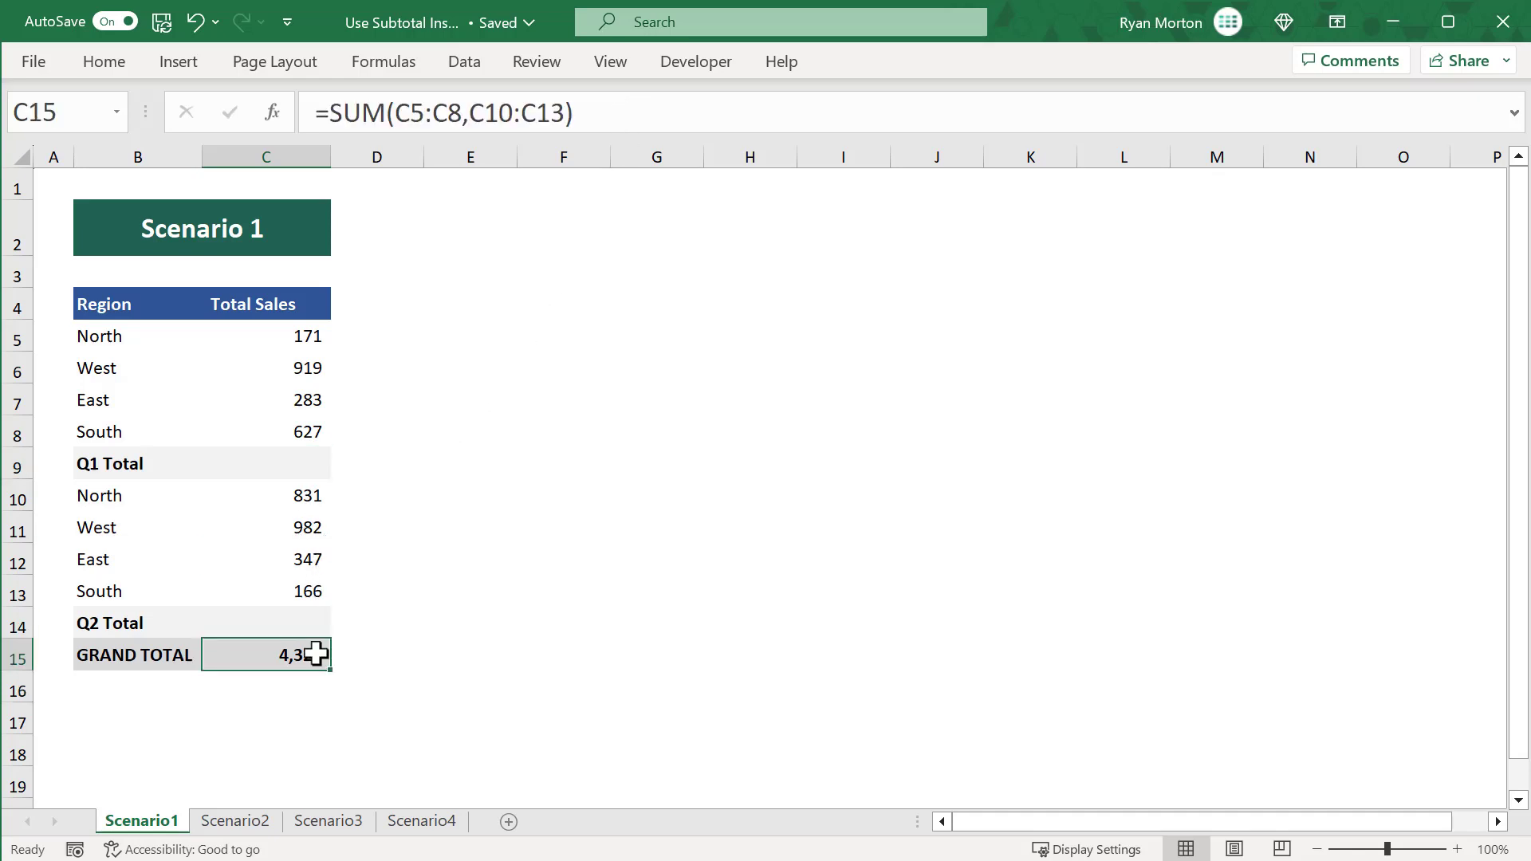
{"action": "key", "text": "Delete"}
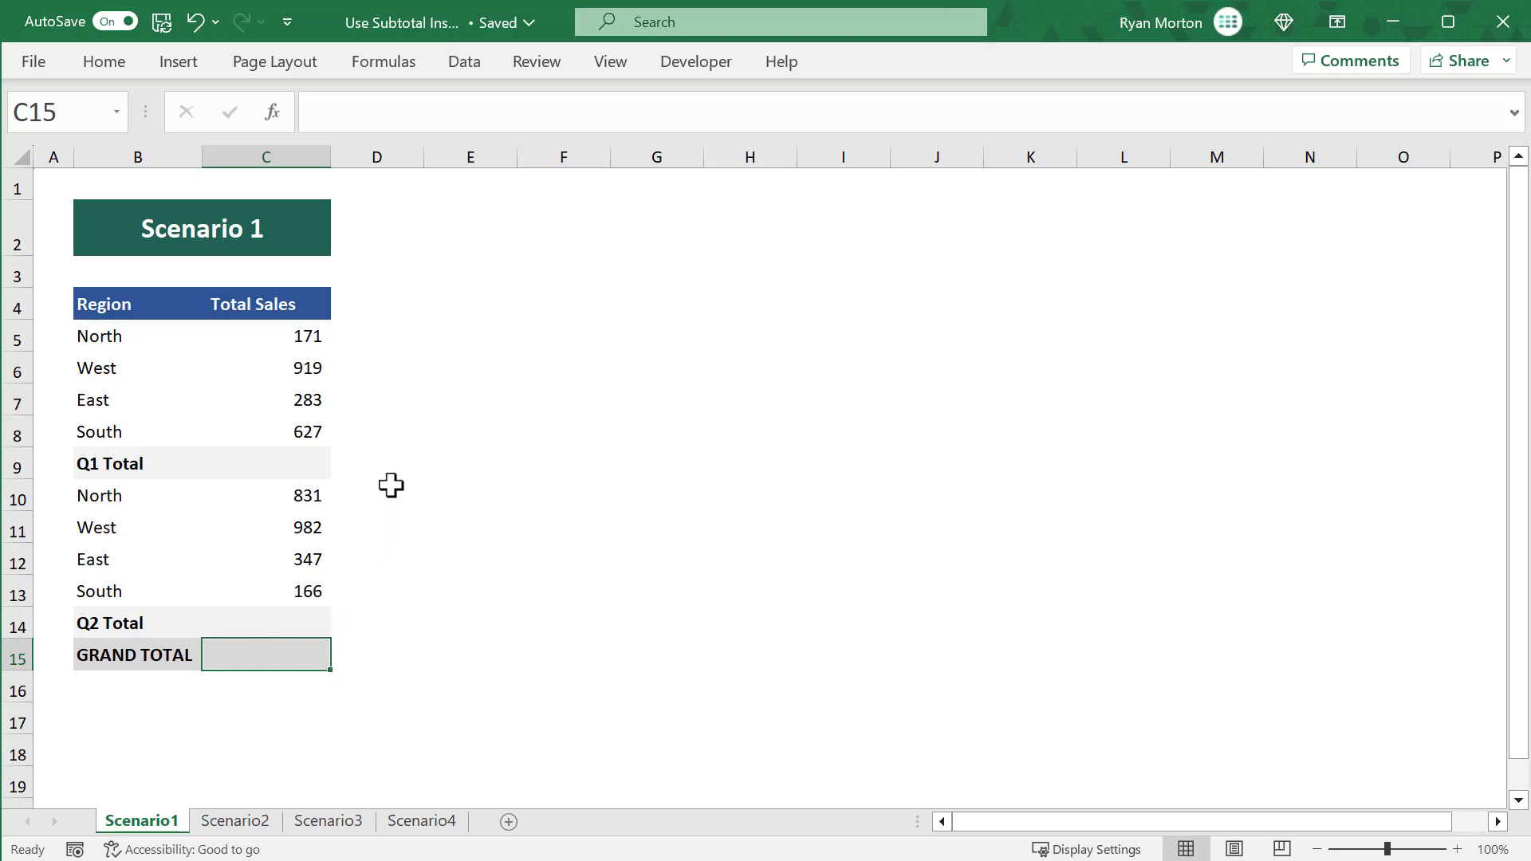
Enter =SUBTOTAL(9,C5:C8) in the Q1 Total cell C9, using 9 - SUM, giving 2,000.
{"action": "left_click", "coordinate": [309, 453]}
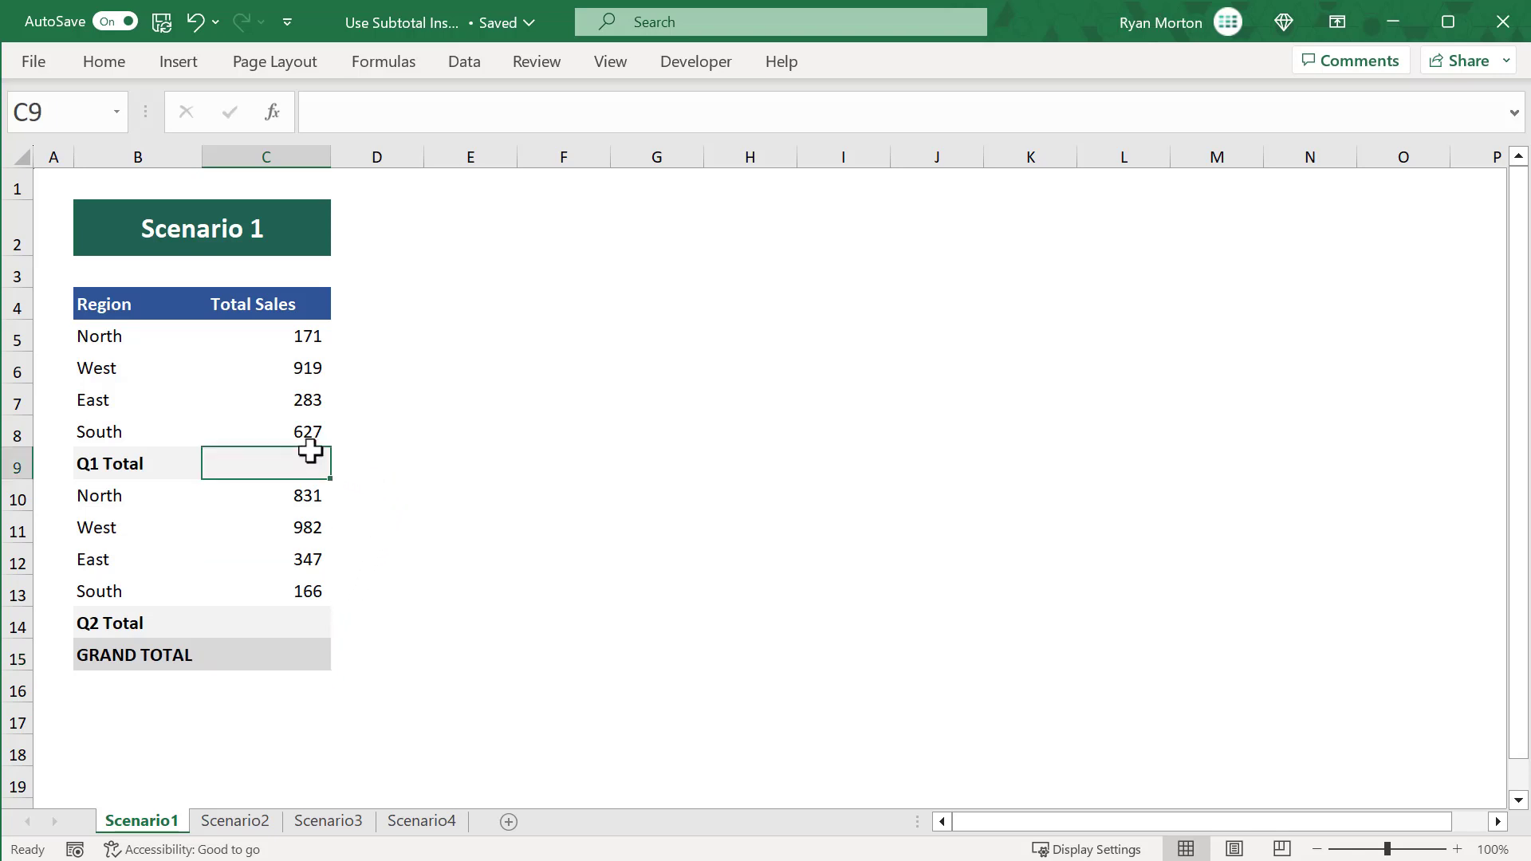
{"action": "left_click", "coordinate": [564, 106]}
{"action": "type", "text": "="}
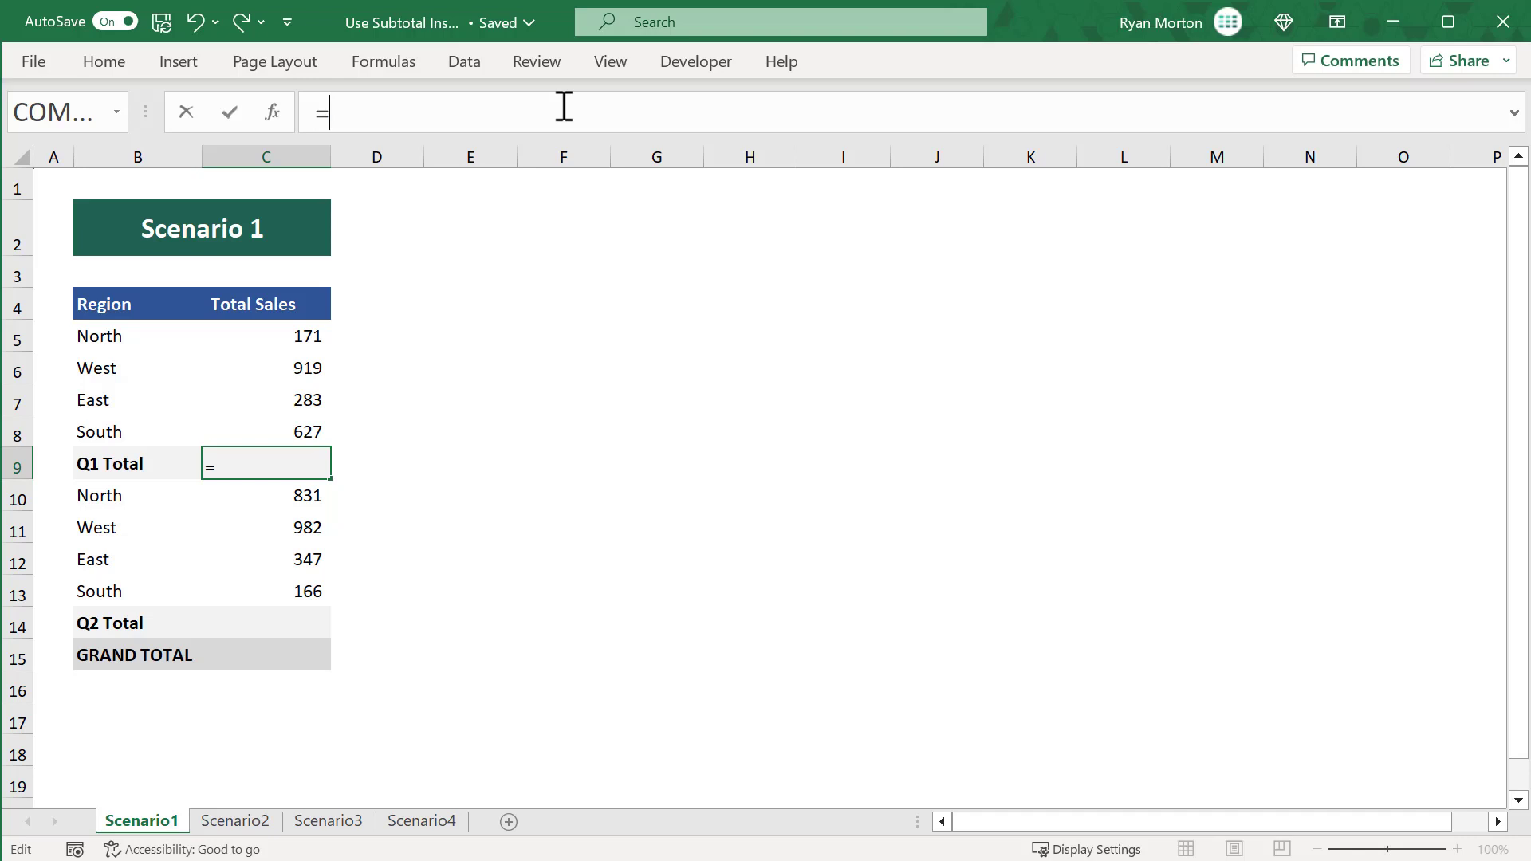
{"action": "type", "text": "subt"}
{"action": "key", "text": "Tab"}
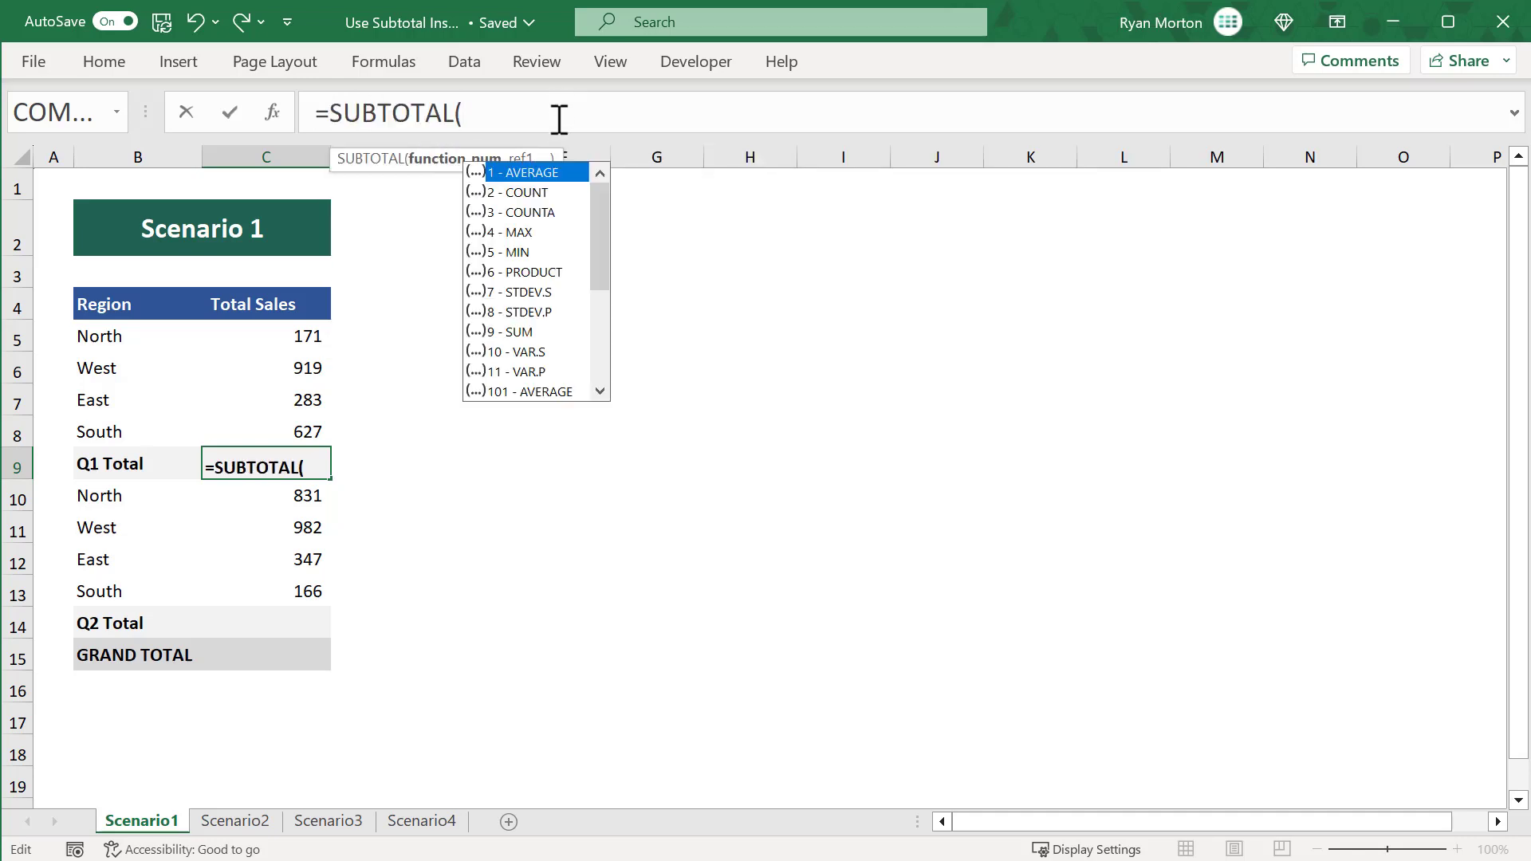
{"action": "left_click", "coordinate": [545, 193]}
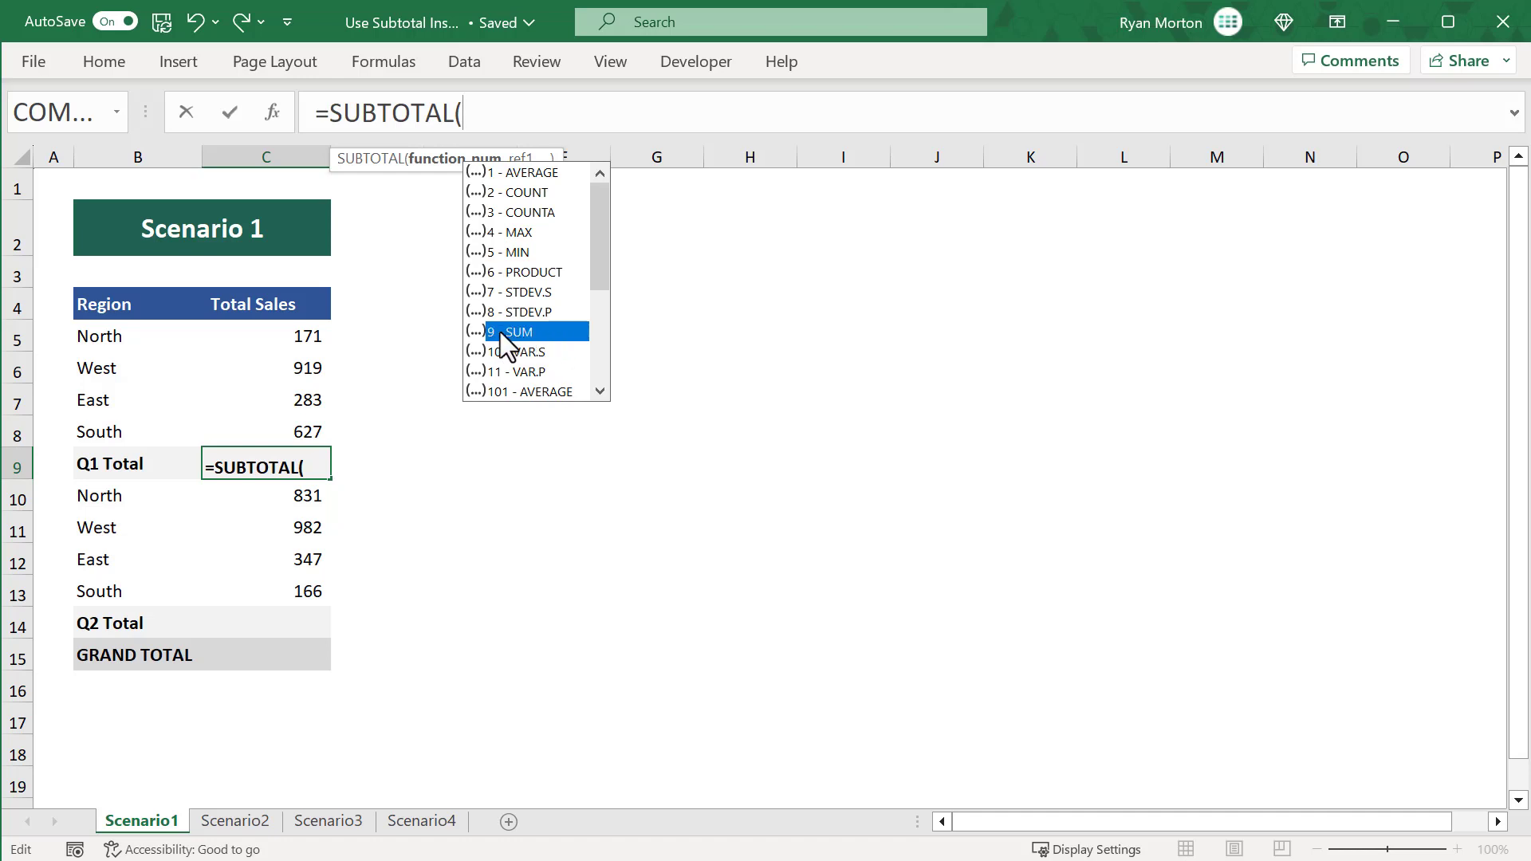
{"action": "double_click", "coordinate": [552, 332]}
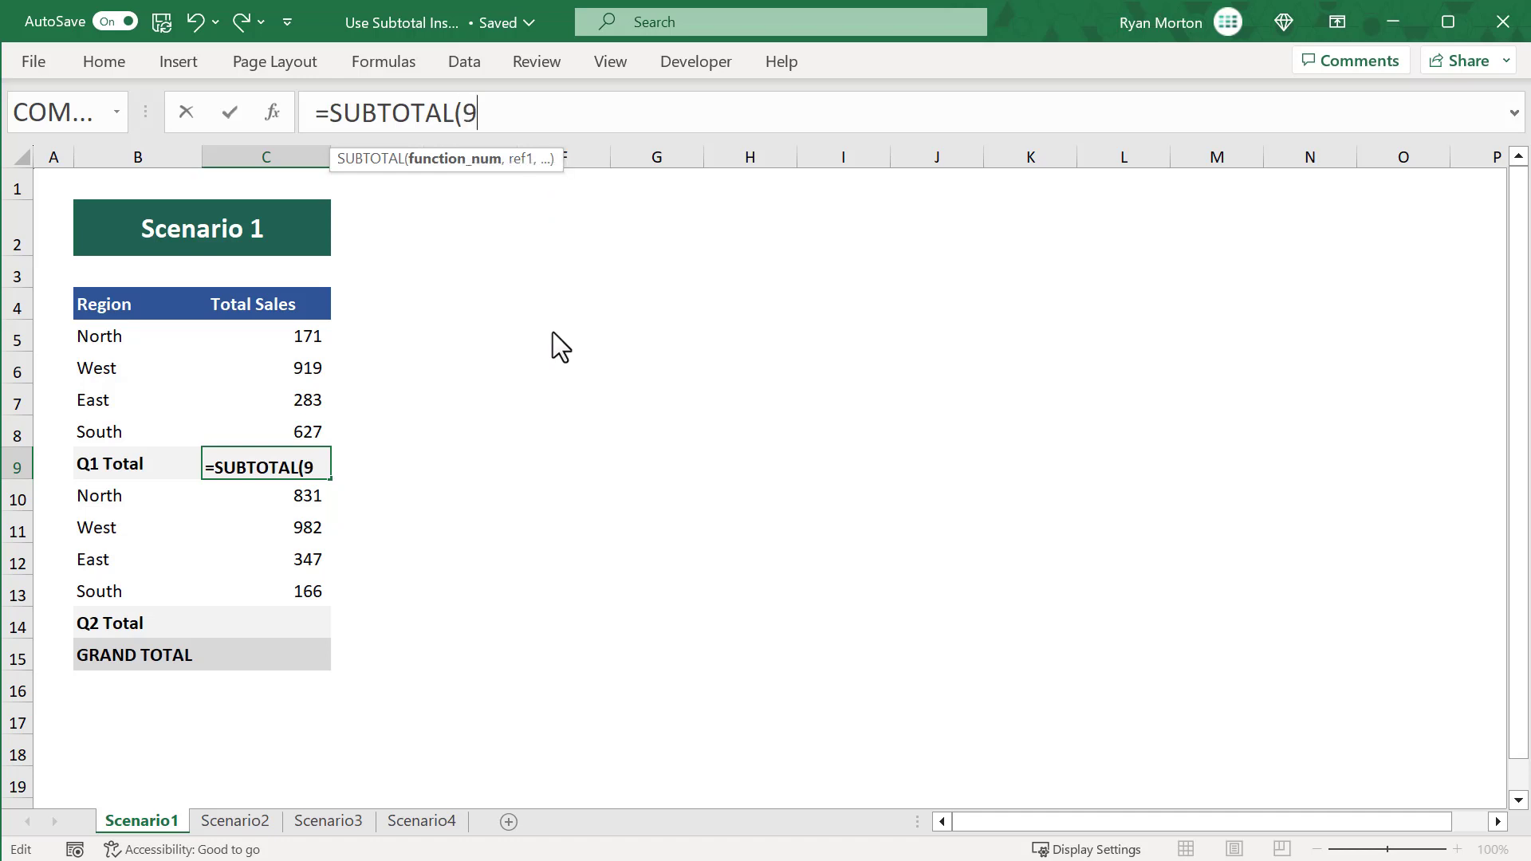
{"action": "type", "text": ","}
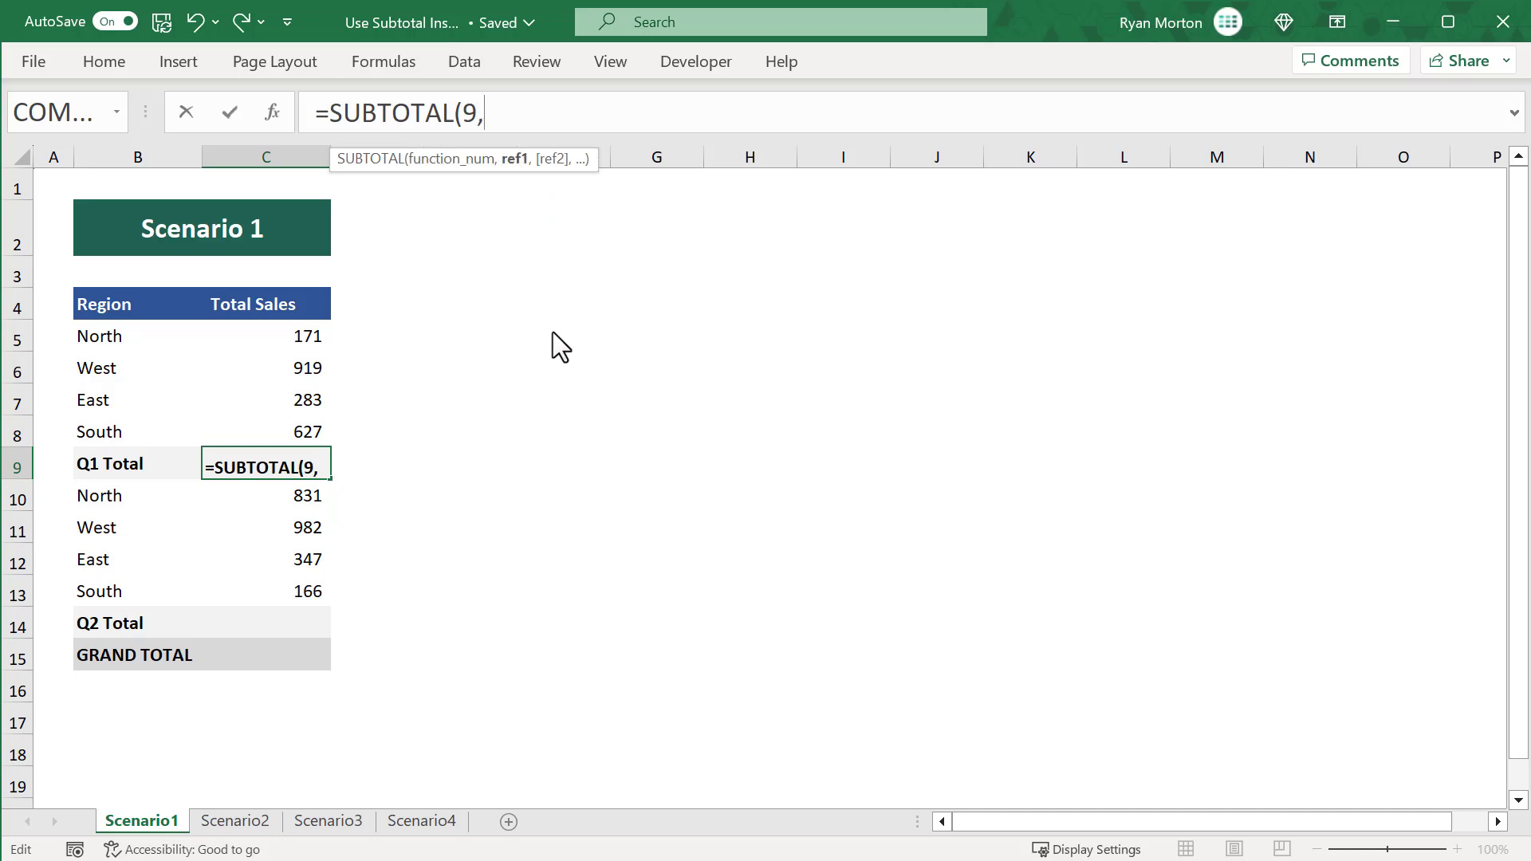
{"action": "left_click", "coordinate": [307, 334]}
{"action": "left_click_drag", "start_coordinate": [311, 351], "coordinate": [303, 431]}
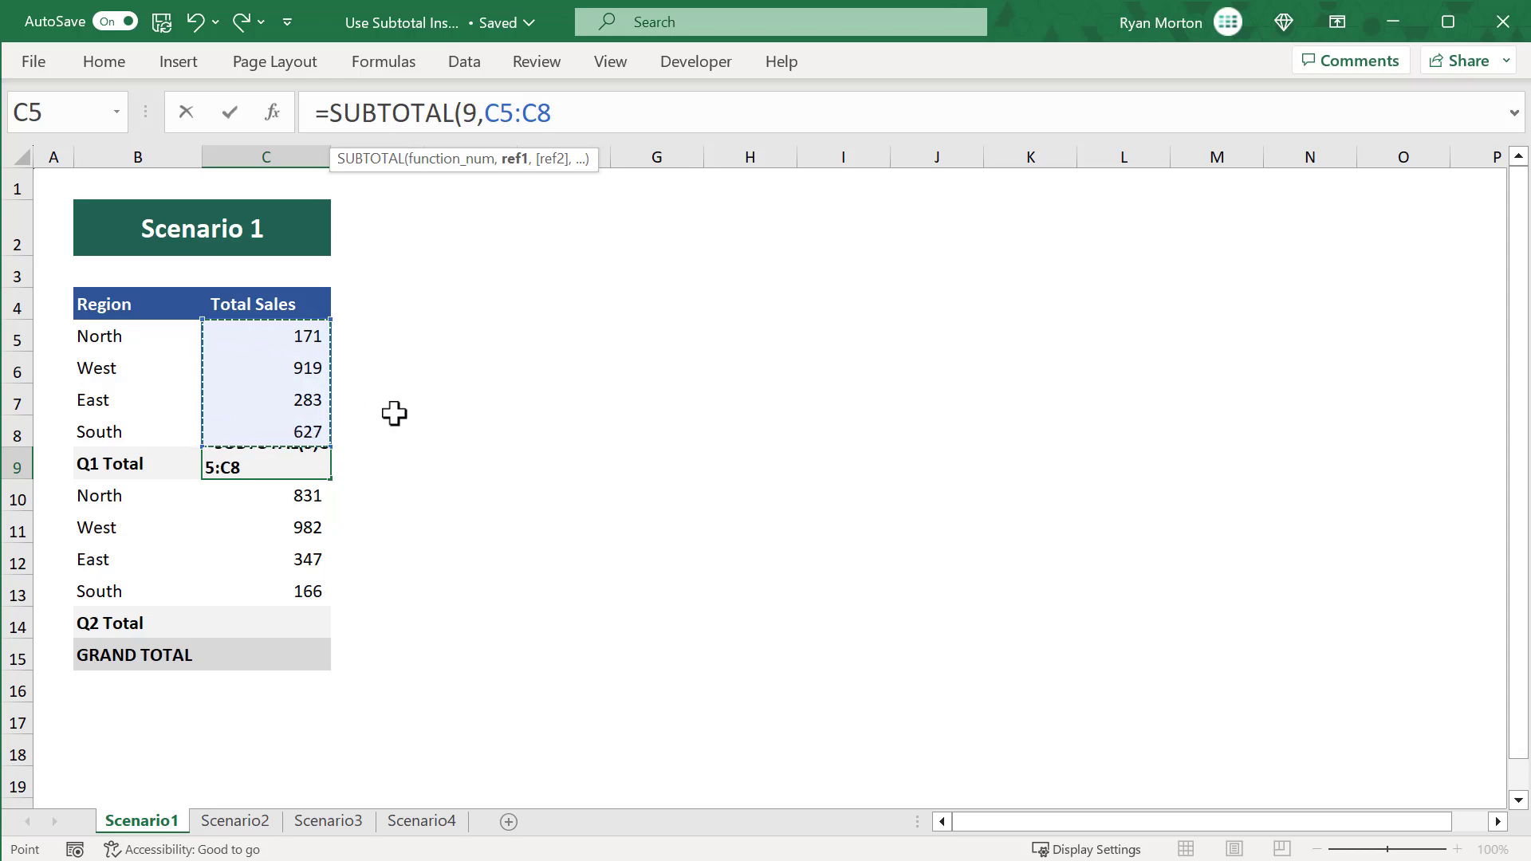
{"action": "type", "text": ")"}
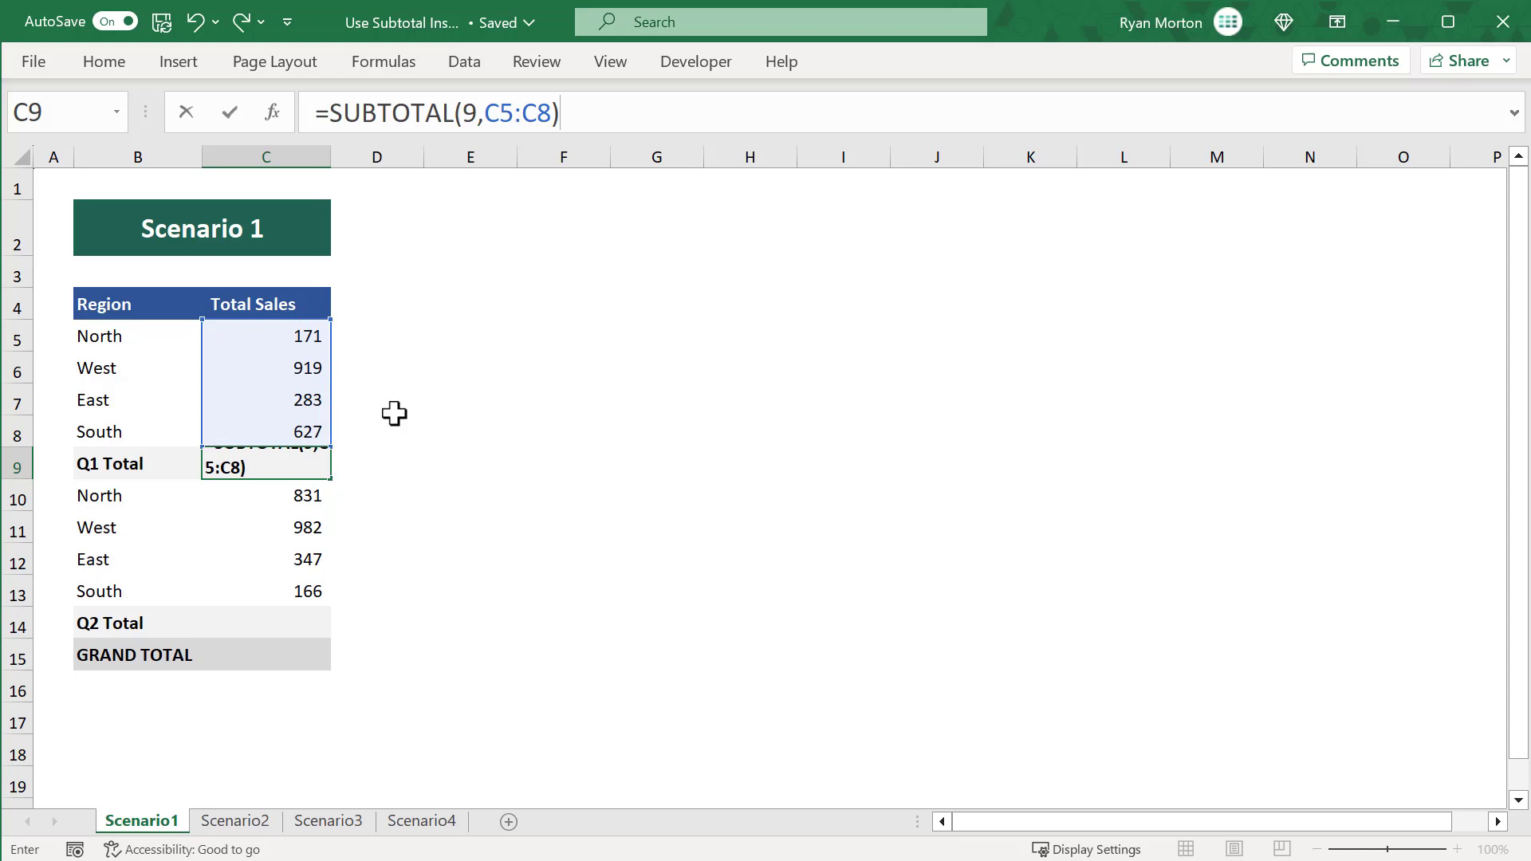
{"action": "key", "text": "Return"}
{"action": "left_click", "coordinate": [317, 460]}
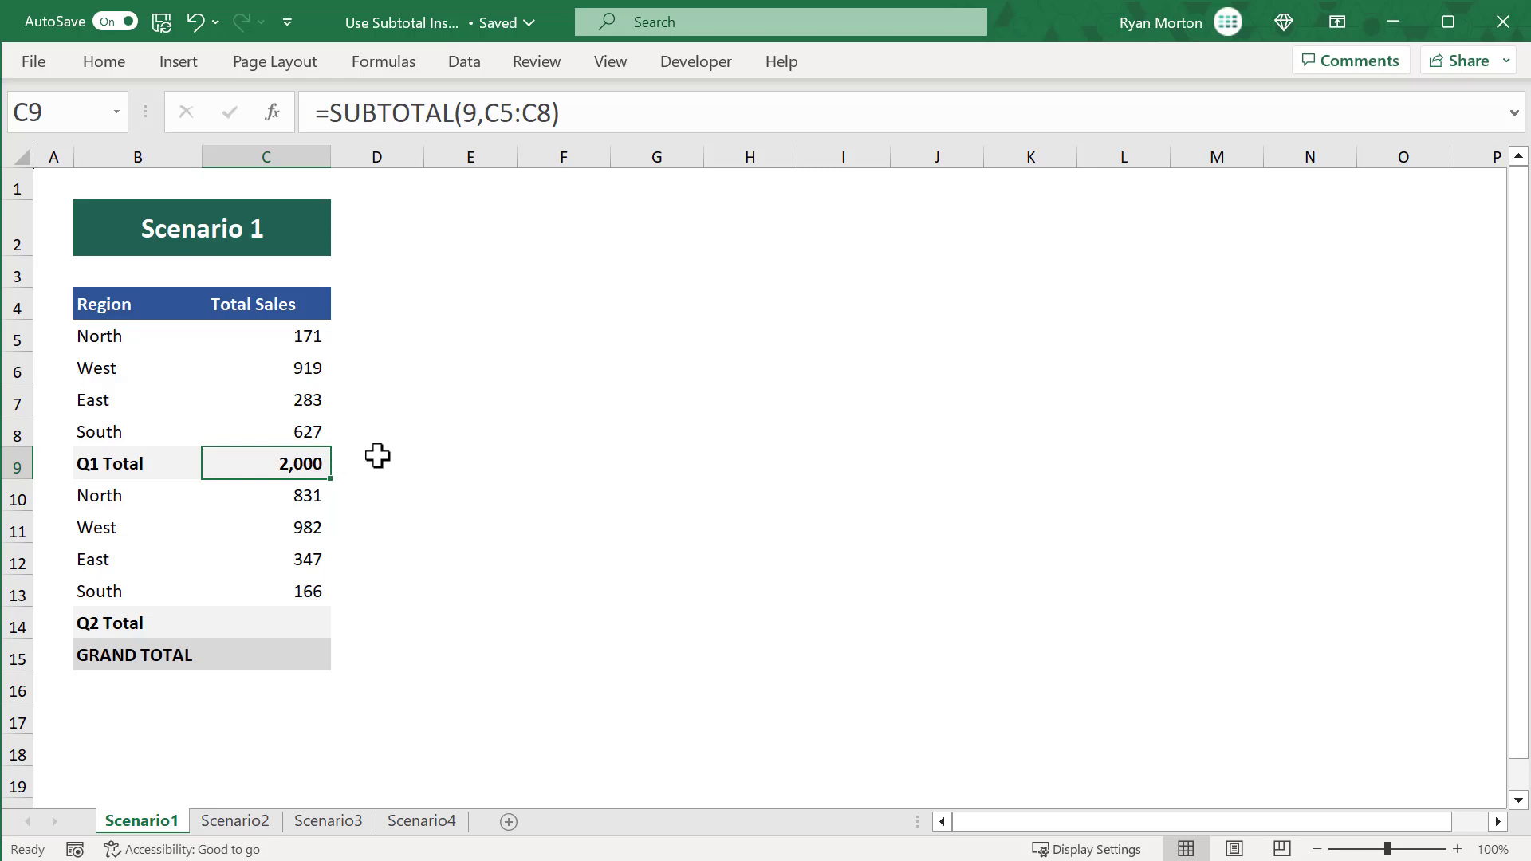
Copy the Q1 SUBTOTAL formula into C14 so Q2 Total shows 2,326.
{"action": "key", "text": "ctrl+c"}
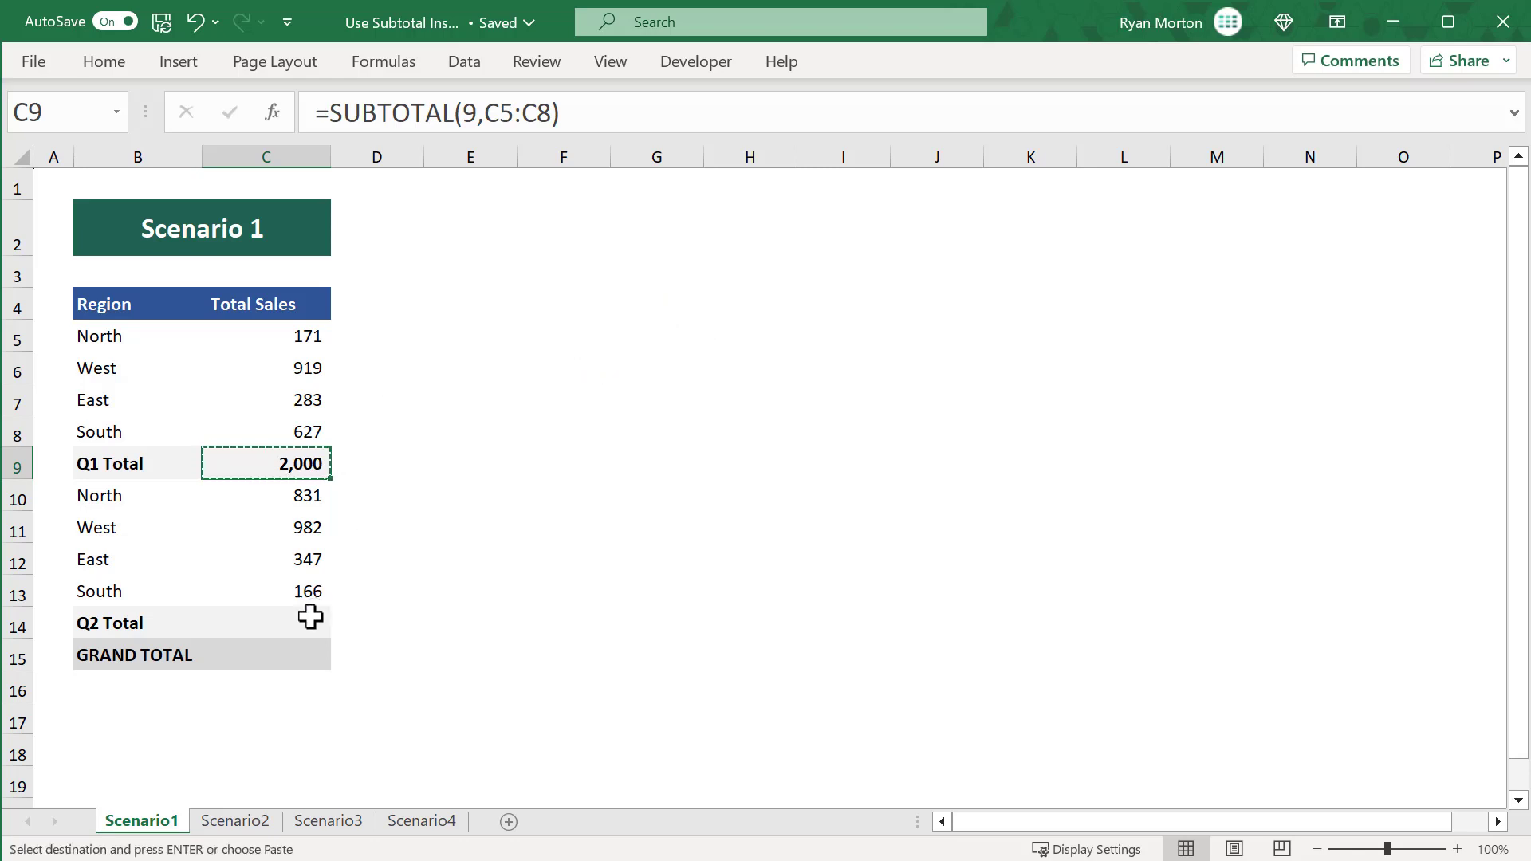
{"action": "left_click", "coordinate": [299, 630]}
{"action": "key", "text": "ctrl+v"}
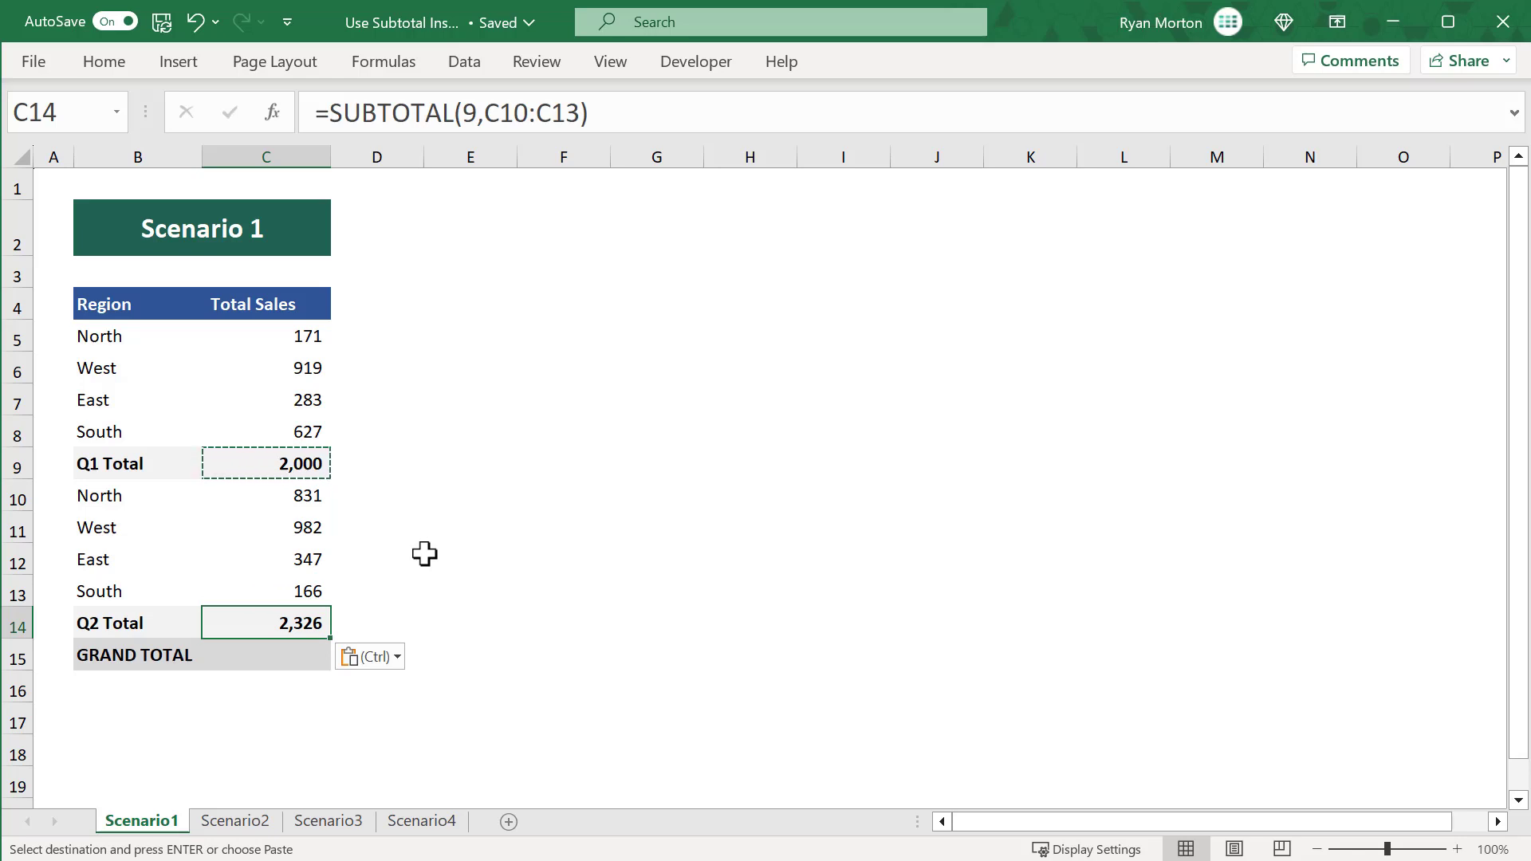
Draft =SUM(C5:C8,C10:C13) in the GRAND TOTAL cell C15 without committing it.
{"action": "left_click", "coordinate": [157, 652]}
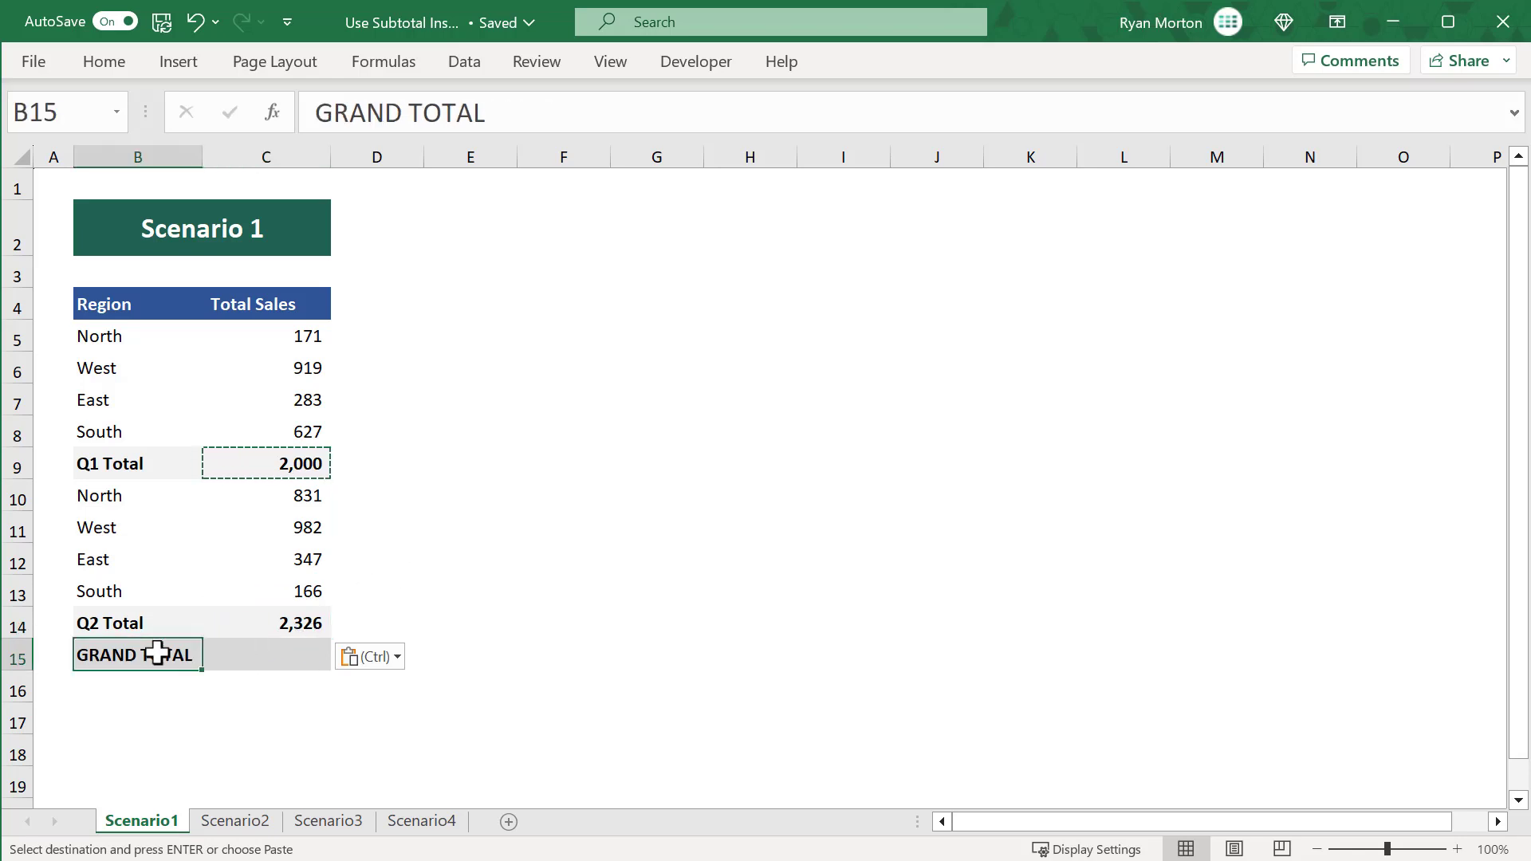
{"action": "left_click", "coordinate": [257, 654]}
{"action": "type", "text": "=SUM("}
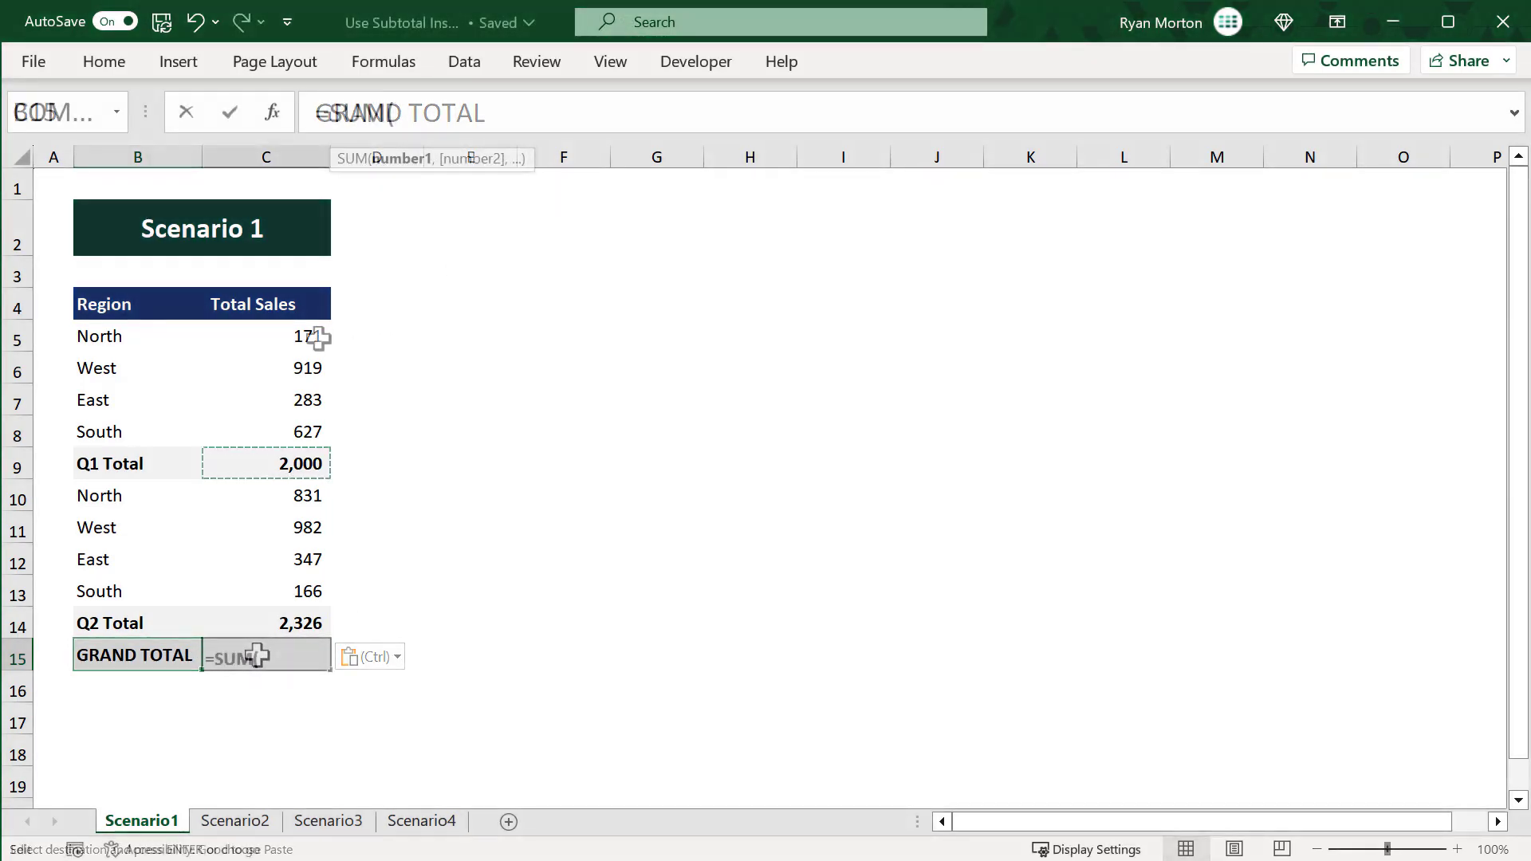
{"action": "left_click_drag", "start_coordinate": [307, 338], "coordinate": [309, 428]}
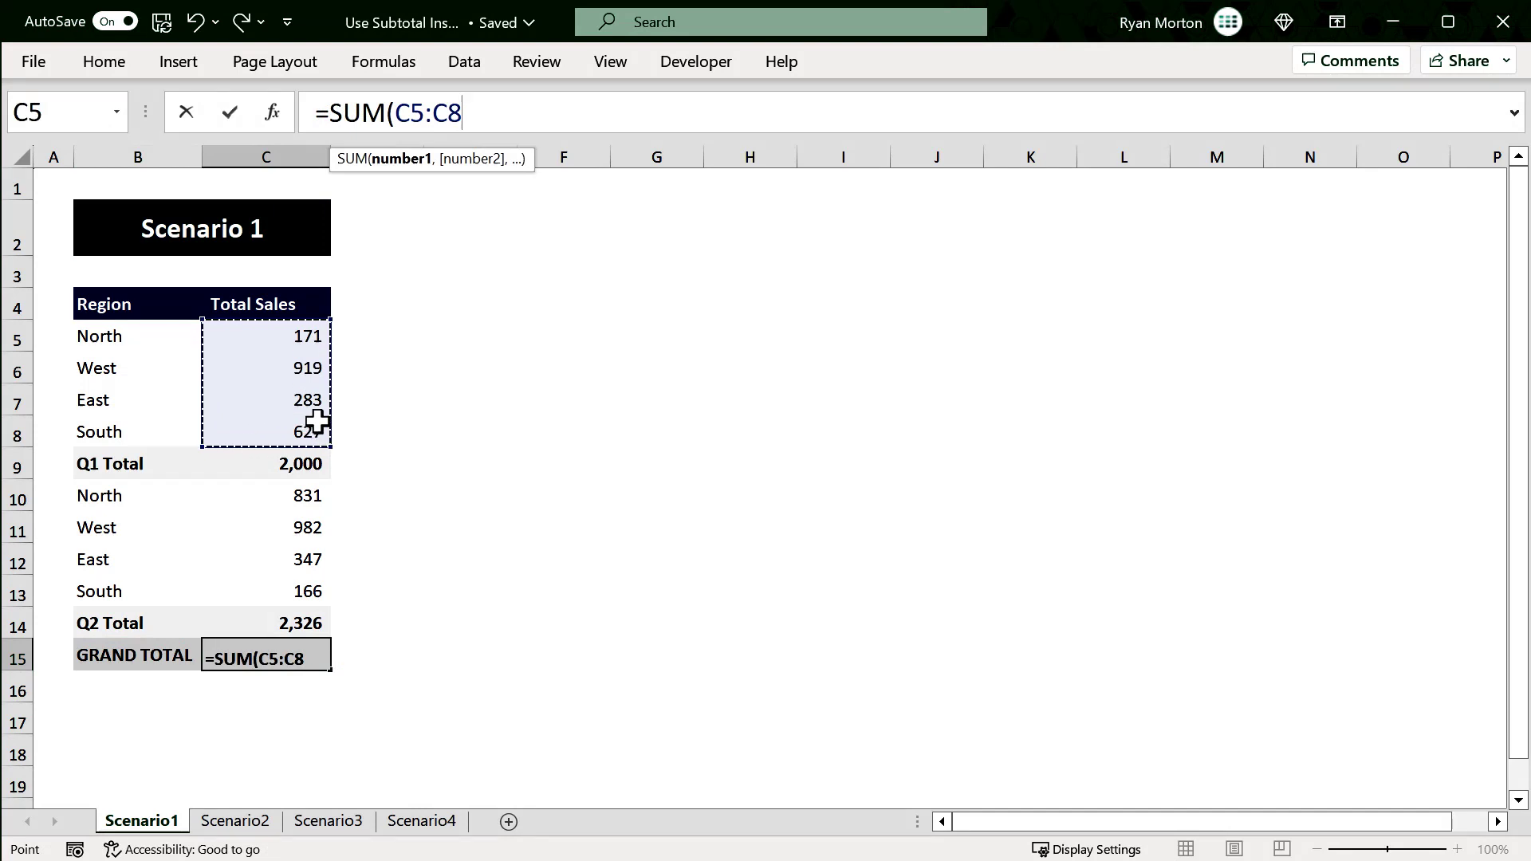
{"action": "type", "text": ","}
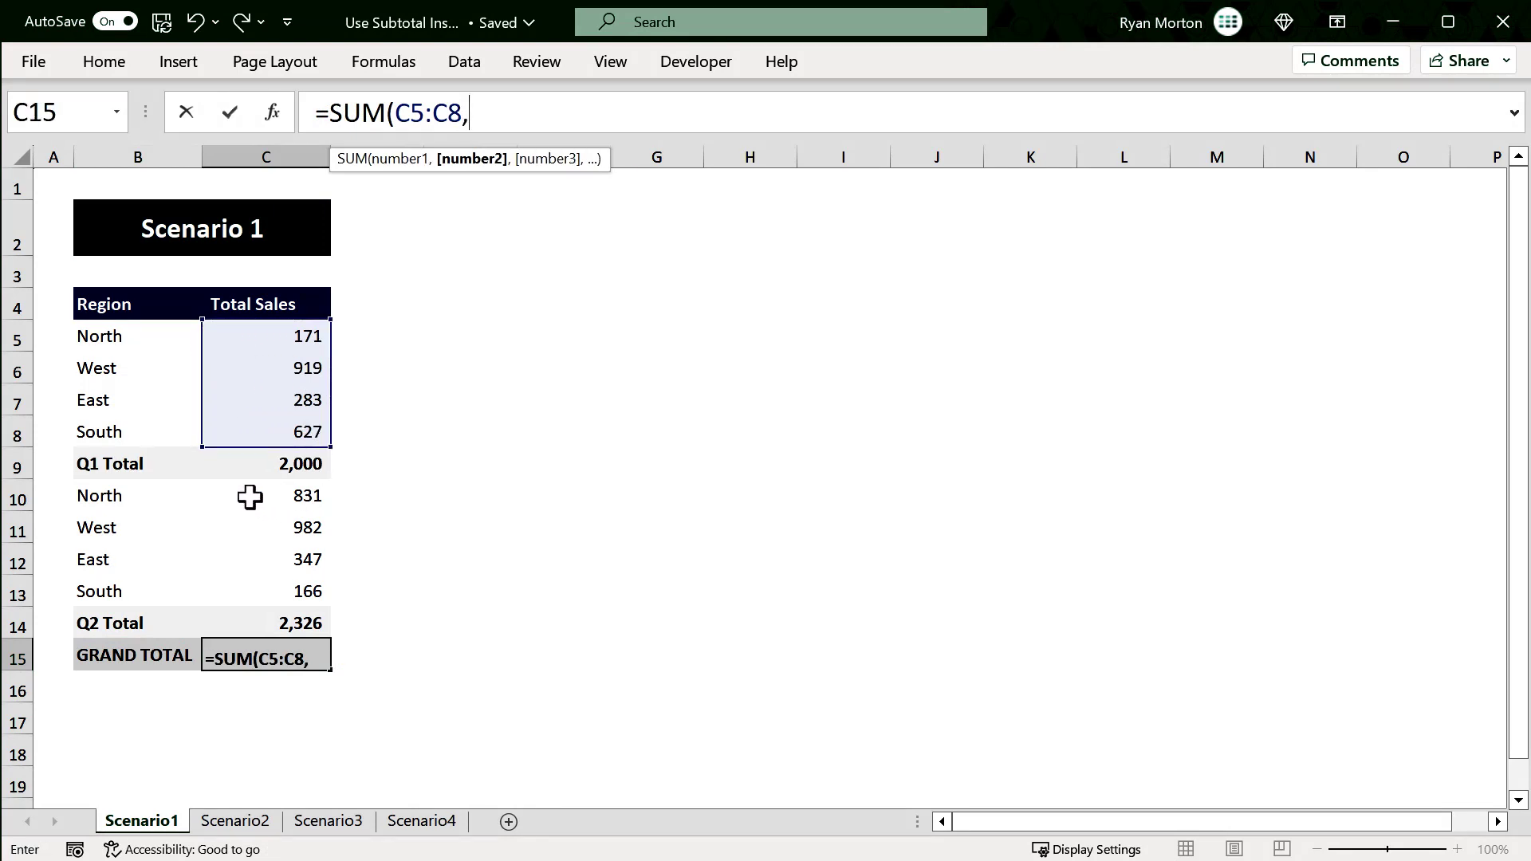
{"action": "left_click_drag", "start_coordinate": [250, 497], "coordinate": [256, 591]}
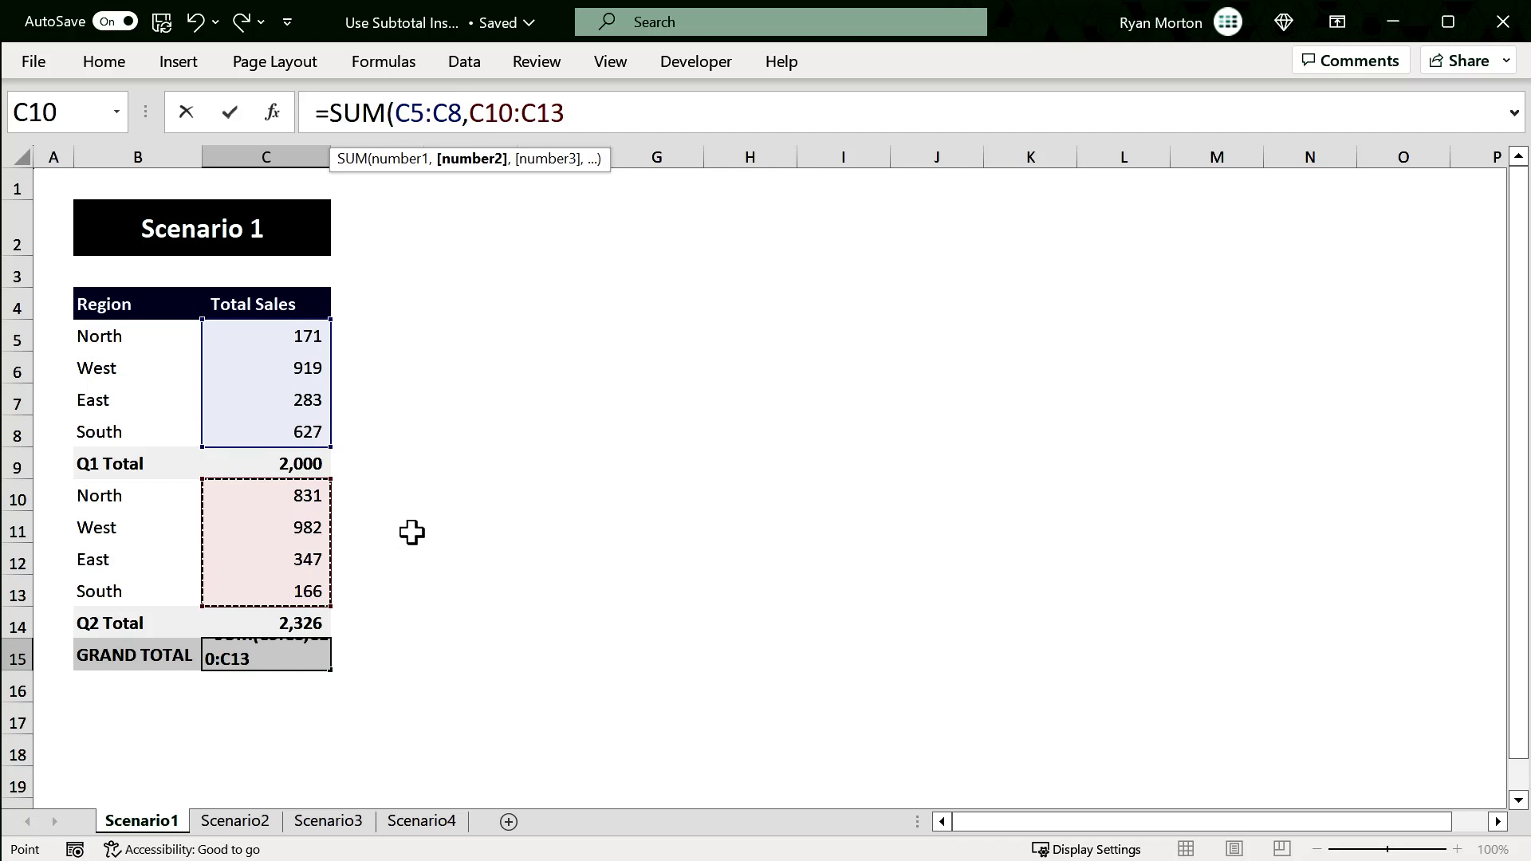
{"action": "type", "text": ")"}
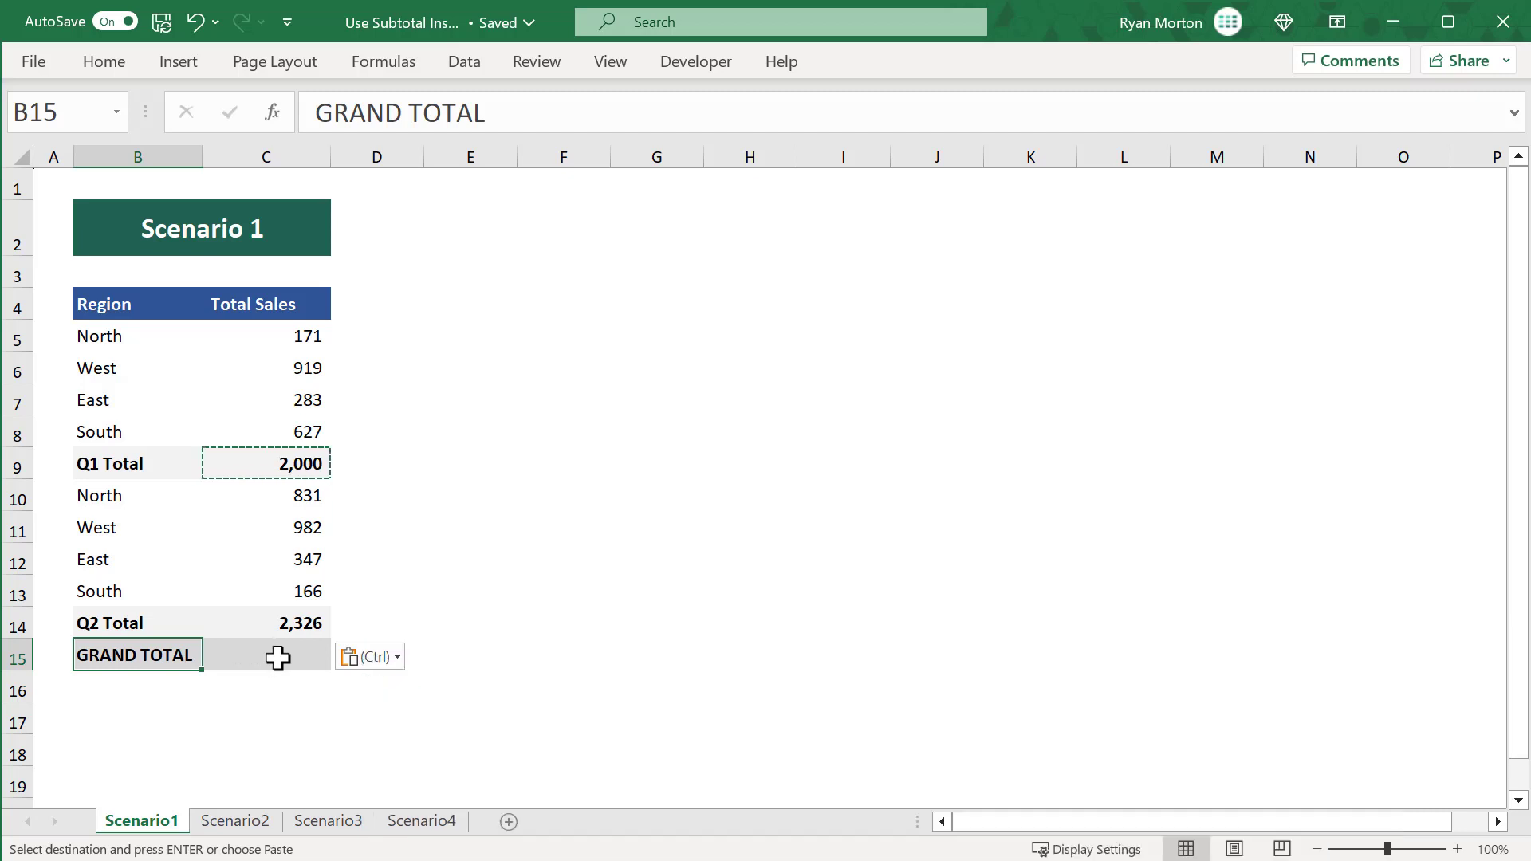
Enter =SUBTOTAL(9,C5:C14) in C15 so GRAND TOTAL shows 4,326 without double-counting.
{"action": "left_click", "coordinate": [277, 658]}
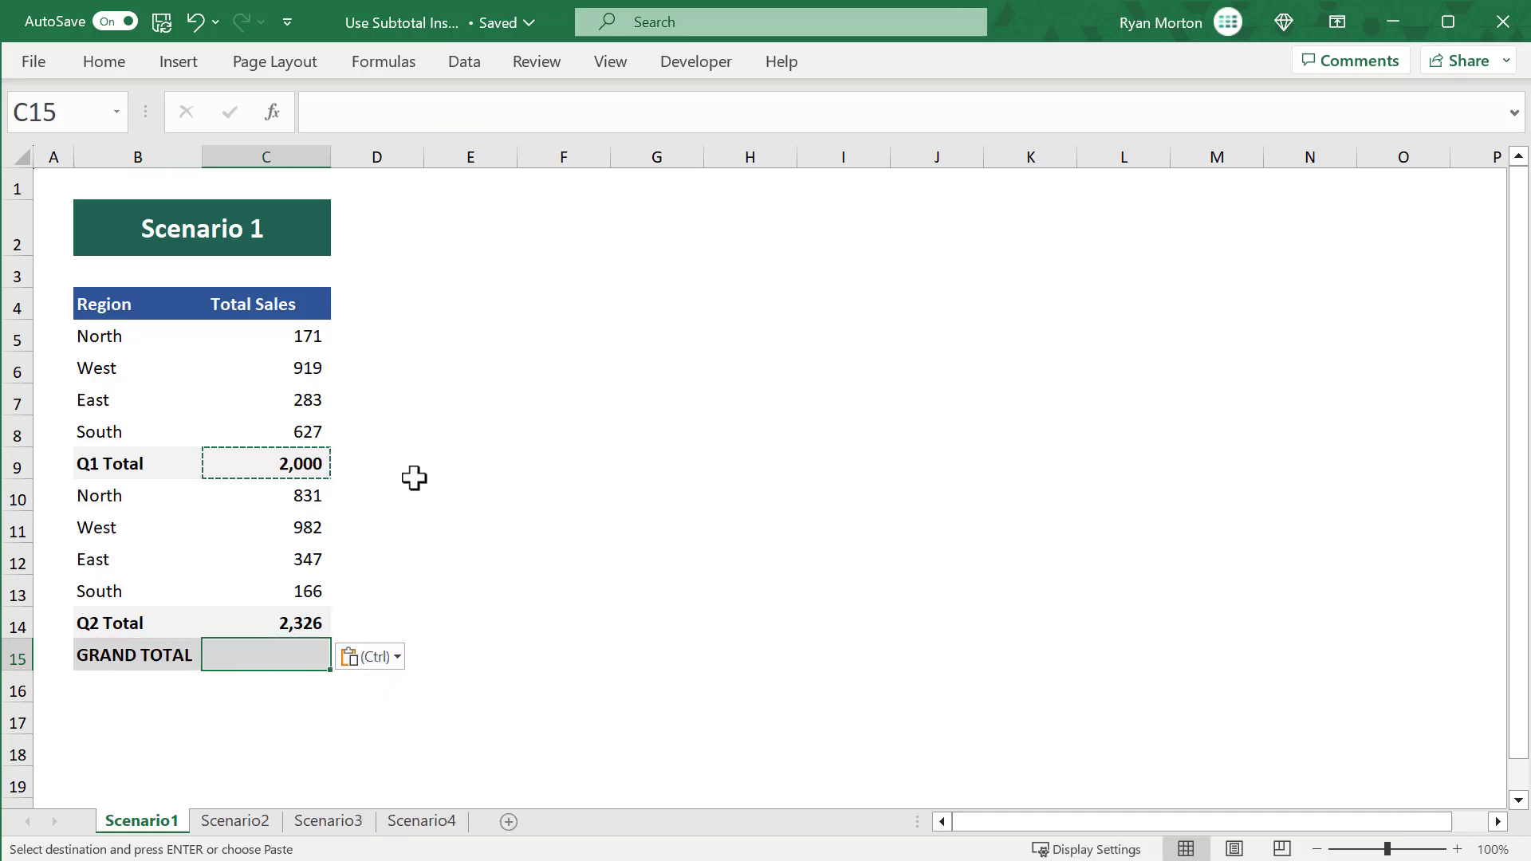
{"action": "left_click", "coordinate": [590, 110]}
{"action": "type", "text": "=subt"}
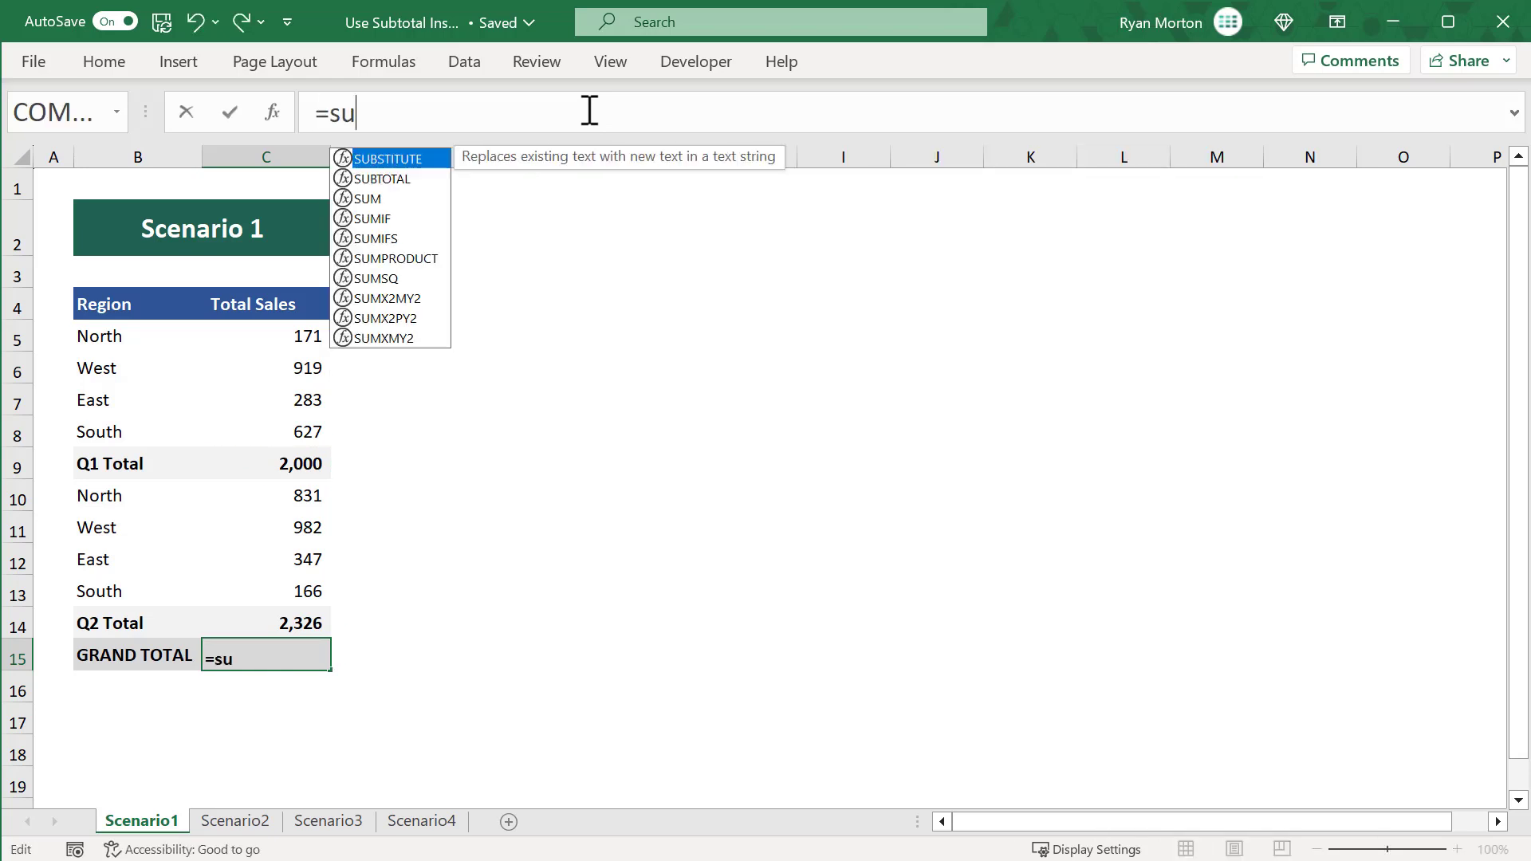
{"action": "key", "text": "Tab"}
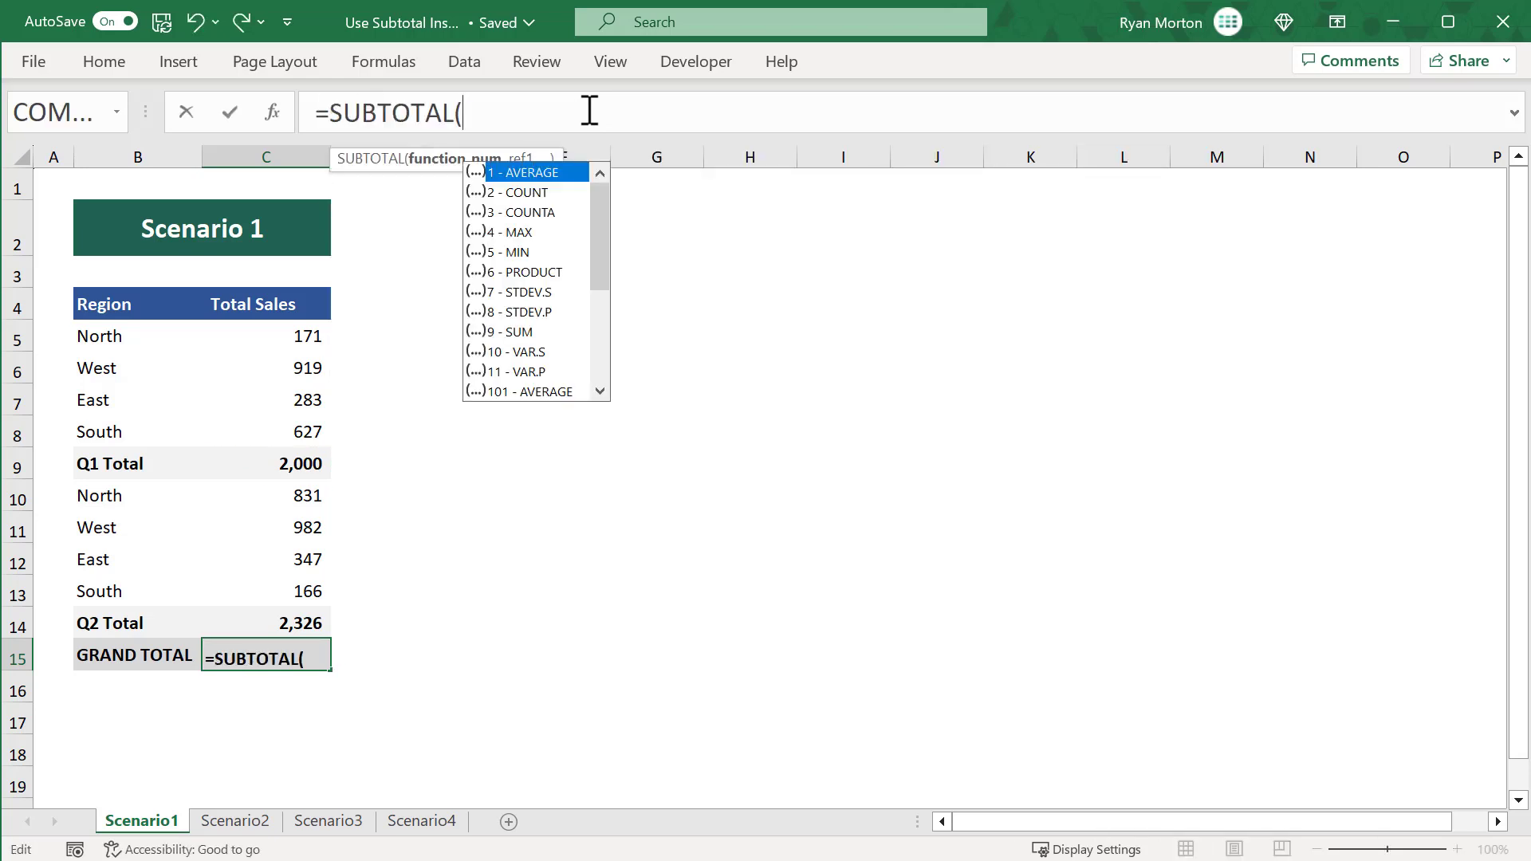
{"action": "type", "text": "9,"}
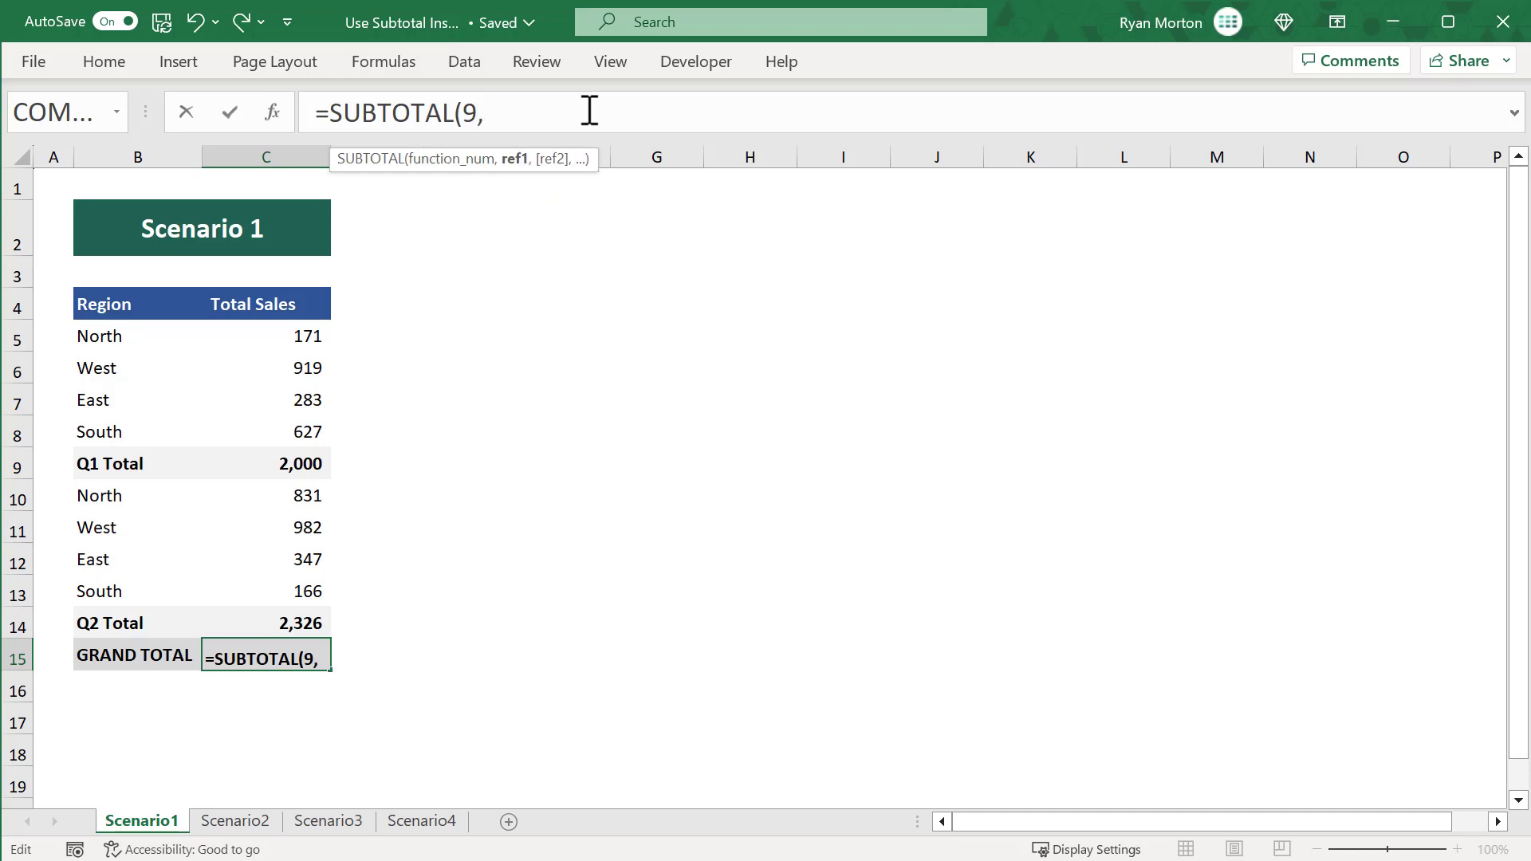
{"action": "left_click_drag", "start_coordinate": [273, 335], "coordinate": [274, 618]}
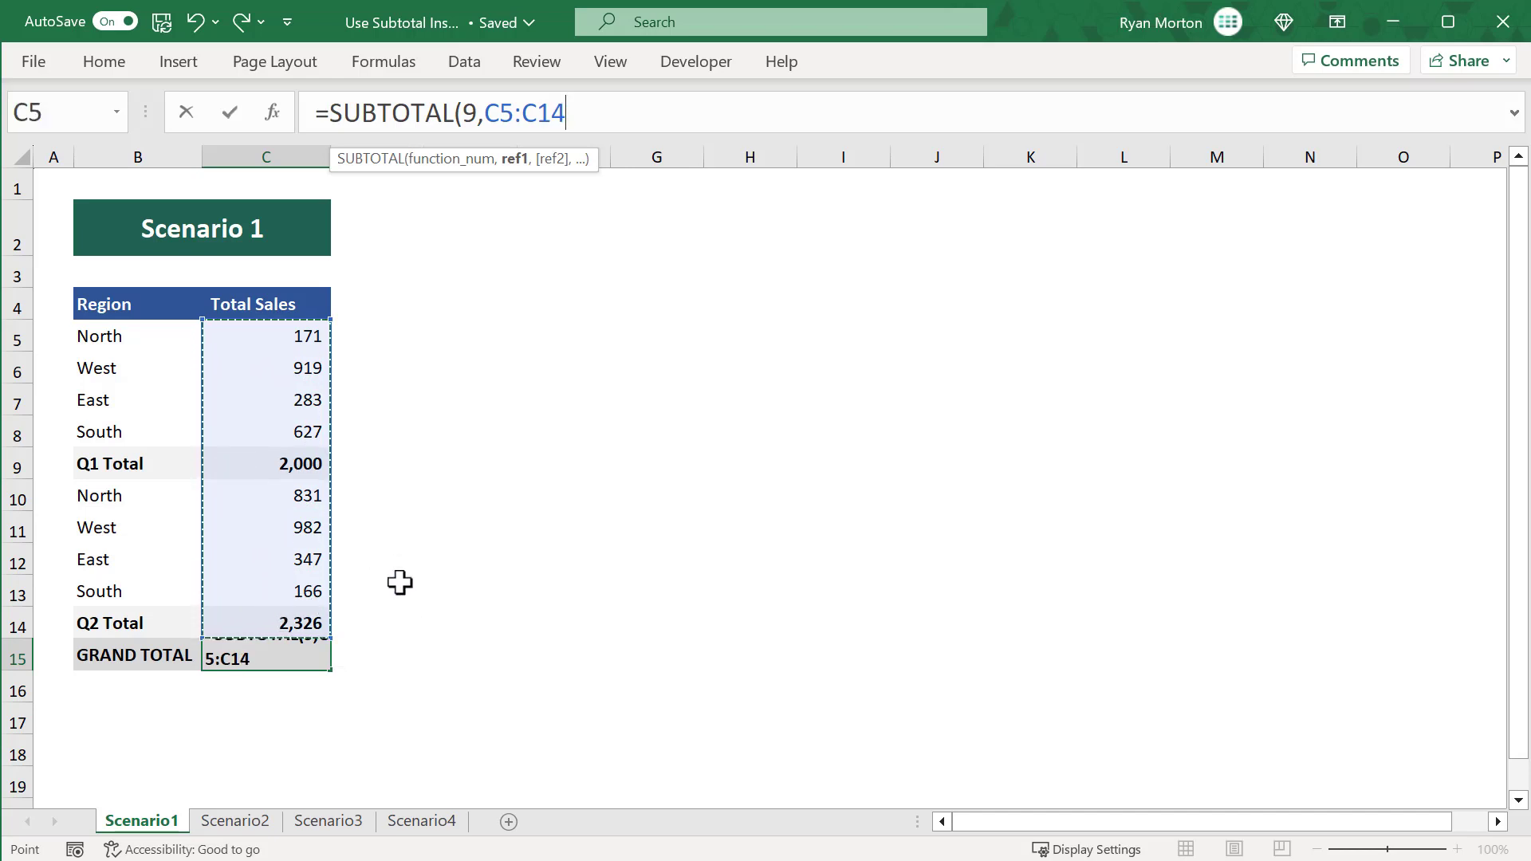
{"action": "type", "text": ")"}
{"action": "key", "text": "Return"}
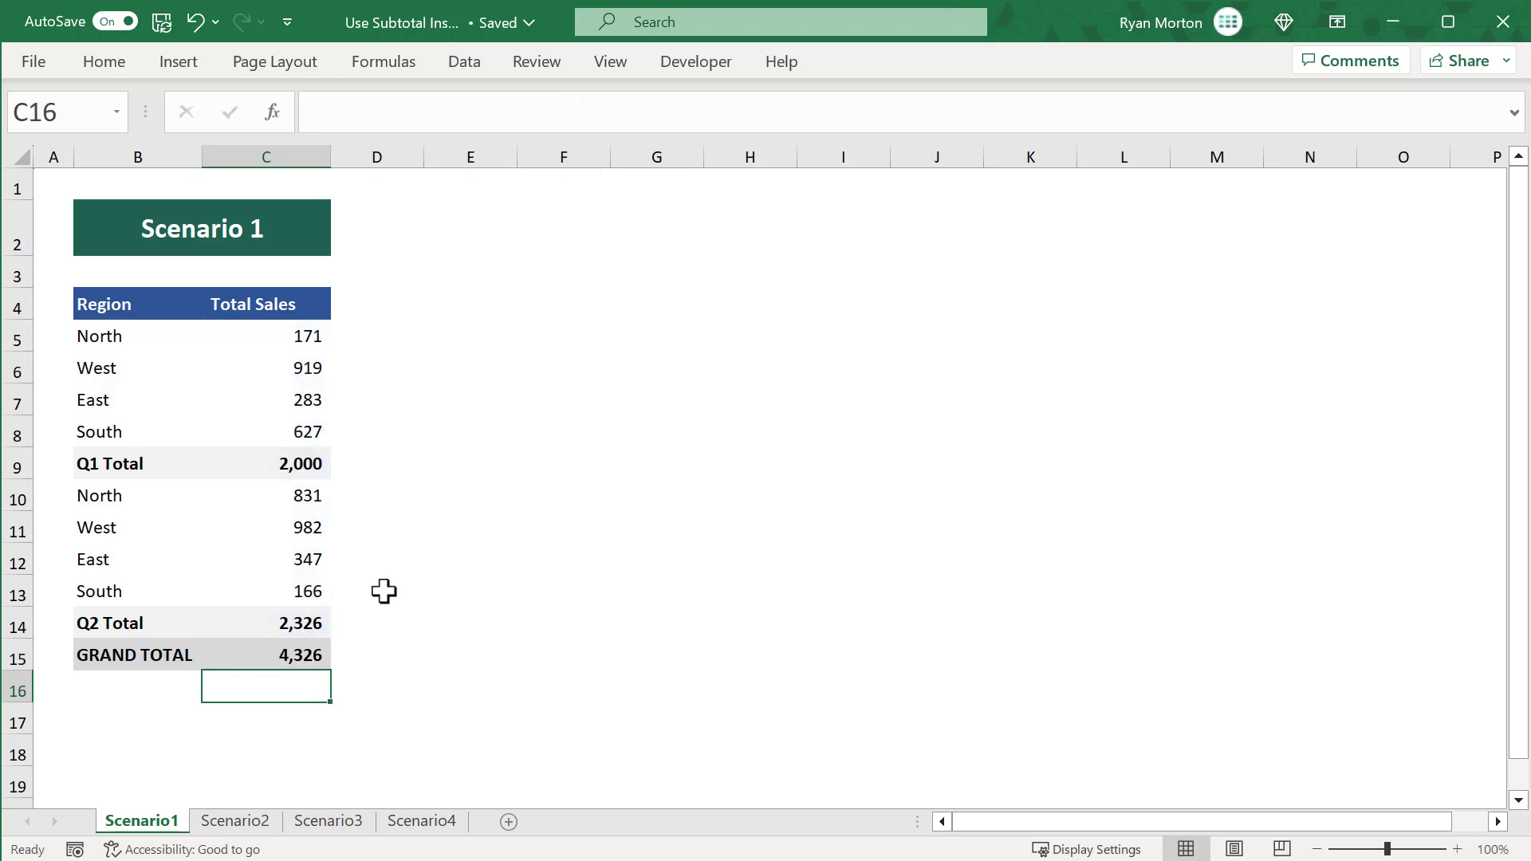
{"action": "left_click", "coordinate": [313, 650]}
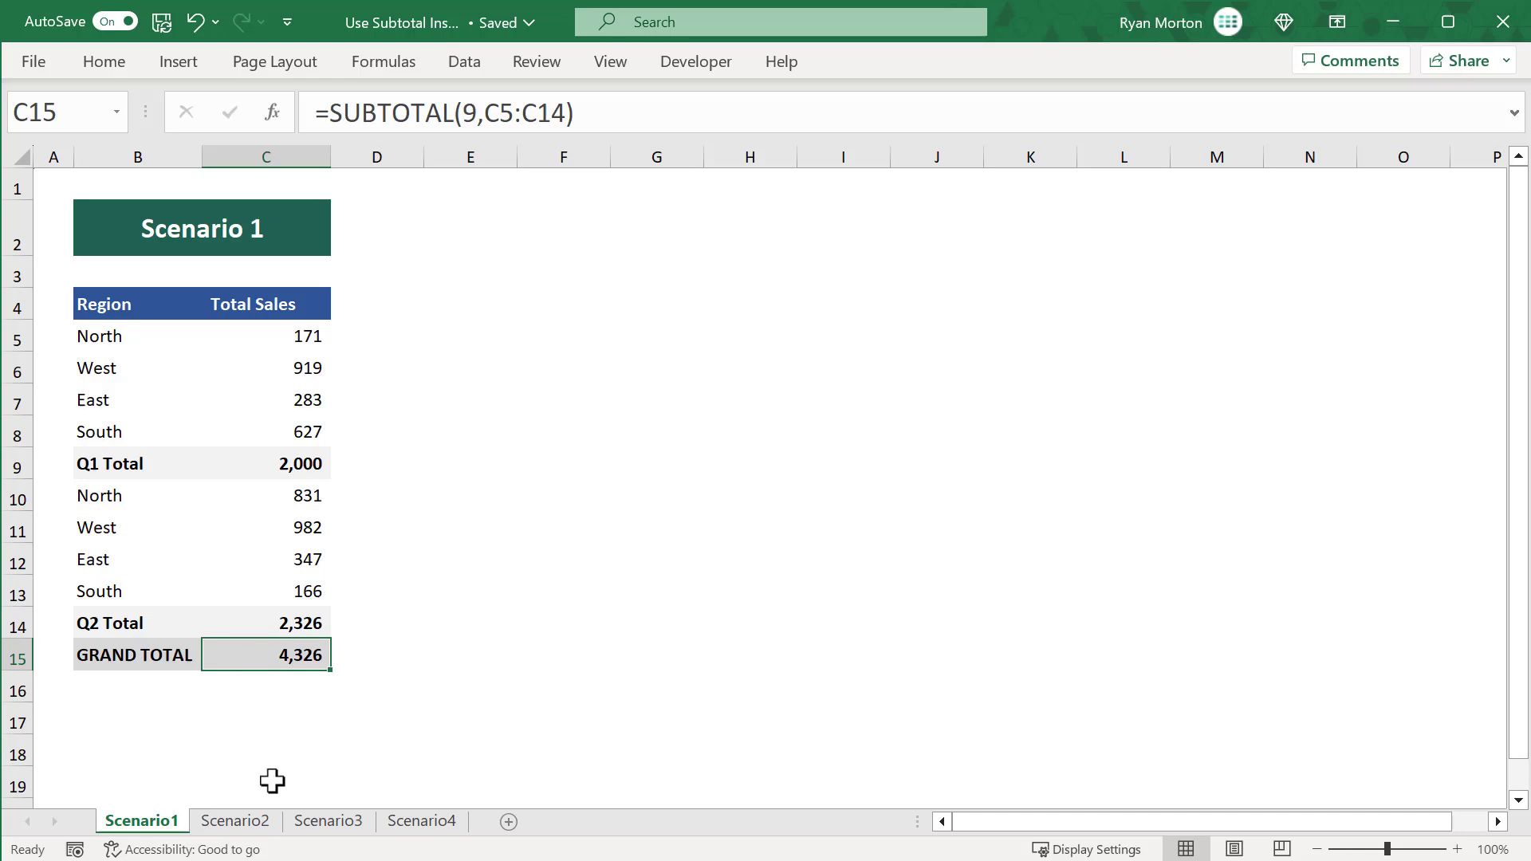
On Scenario2, inspect the SUM totals in C9, C14, C15 and SUBTOTAL totals in F9, F14, F15.
{"action": "left_click", "coordinate": [267, 821]}
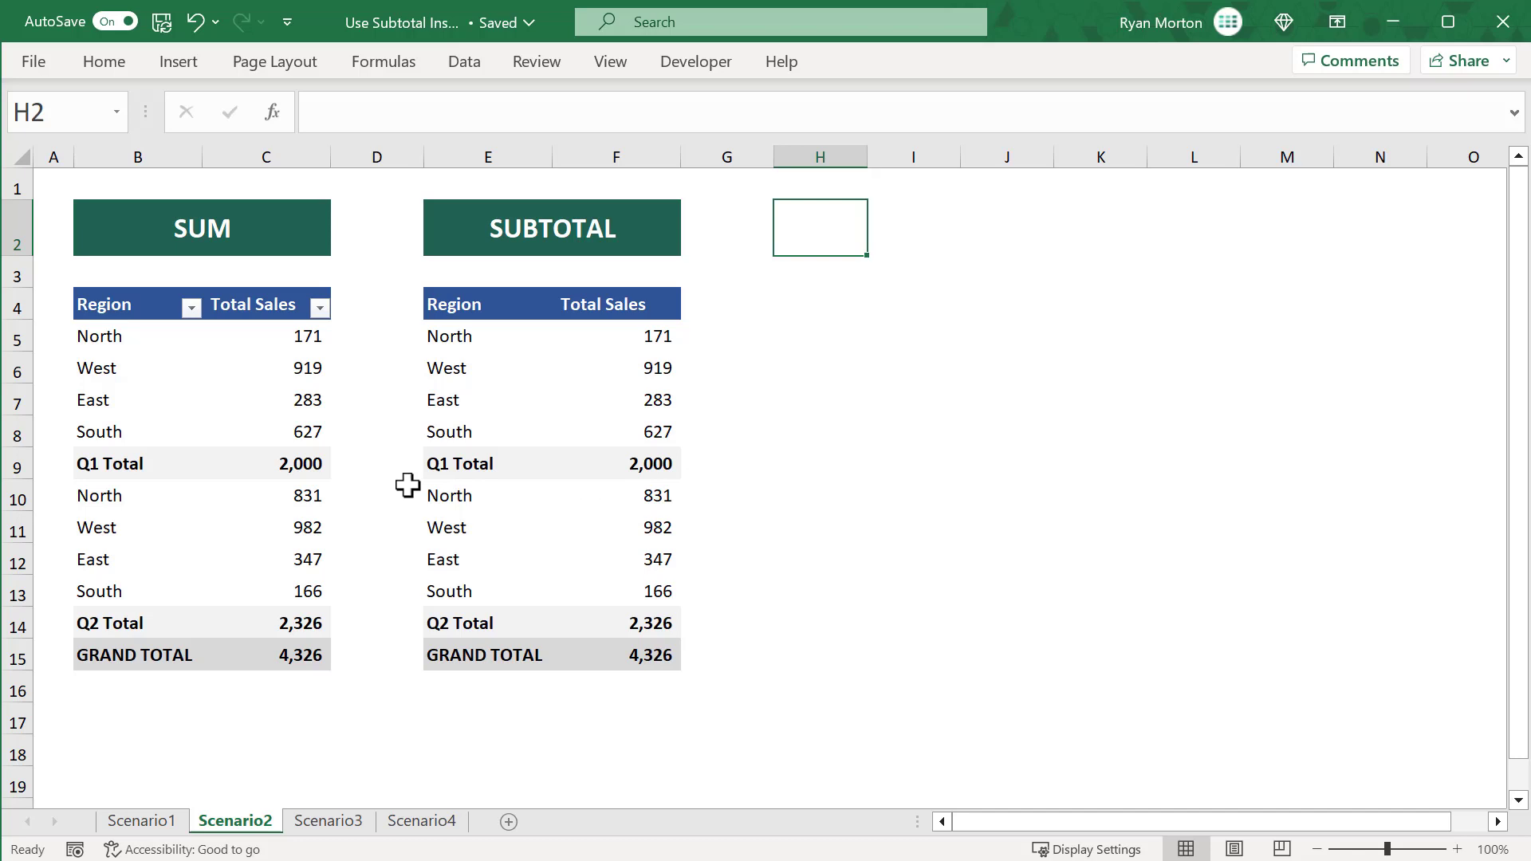
{"action": "left_click", "coordinate": [316, 468]}
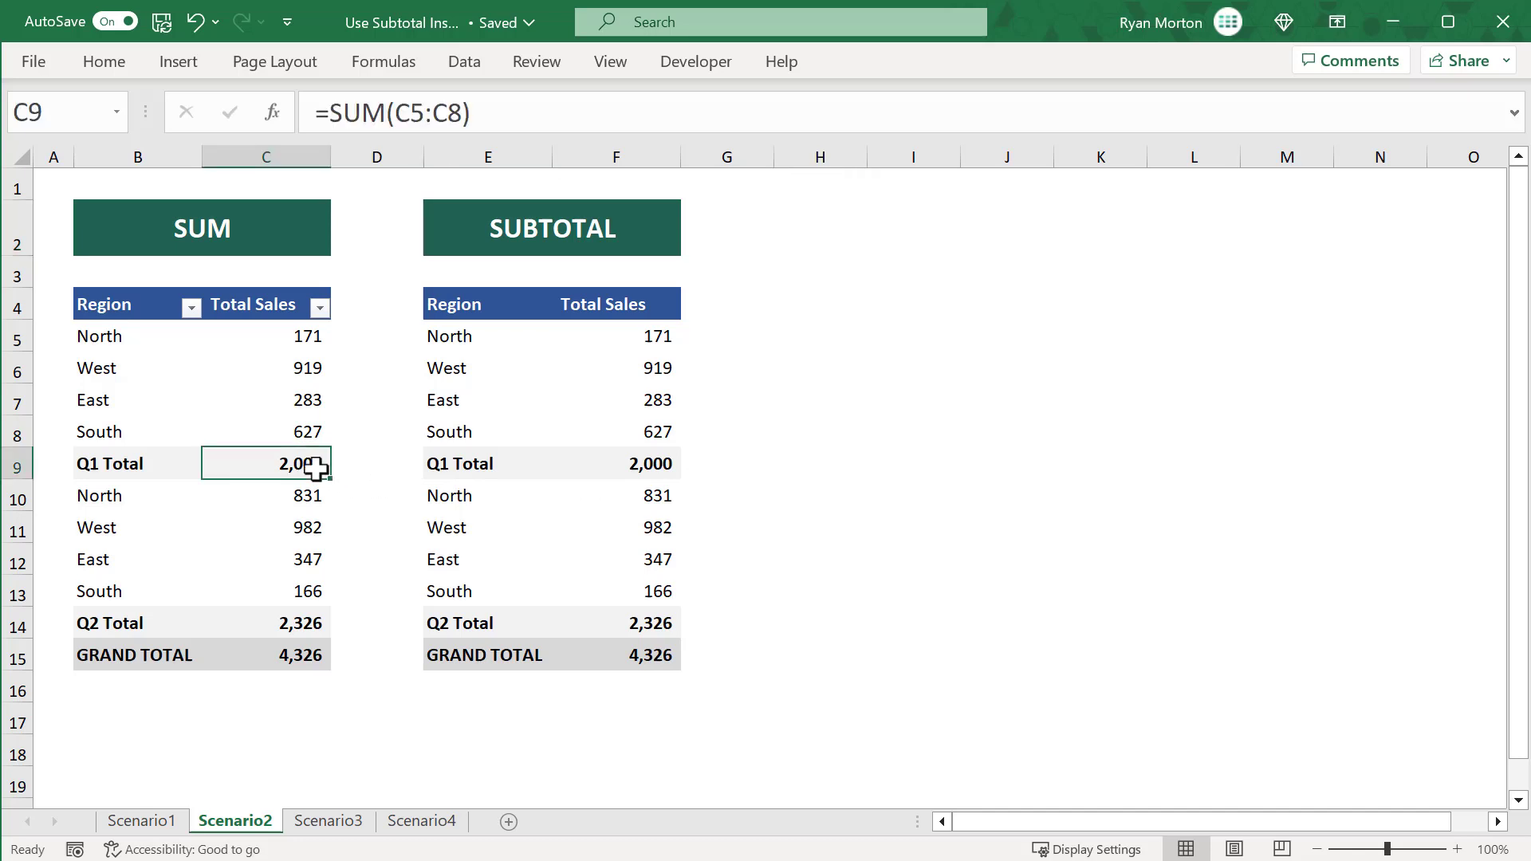
{"action": "left_click", "coordinate": [308, 623]}
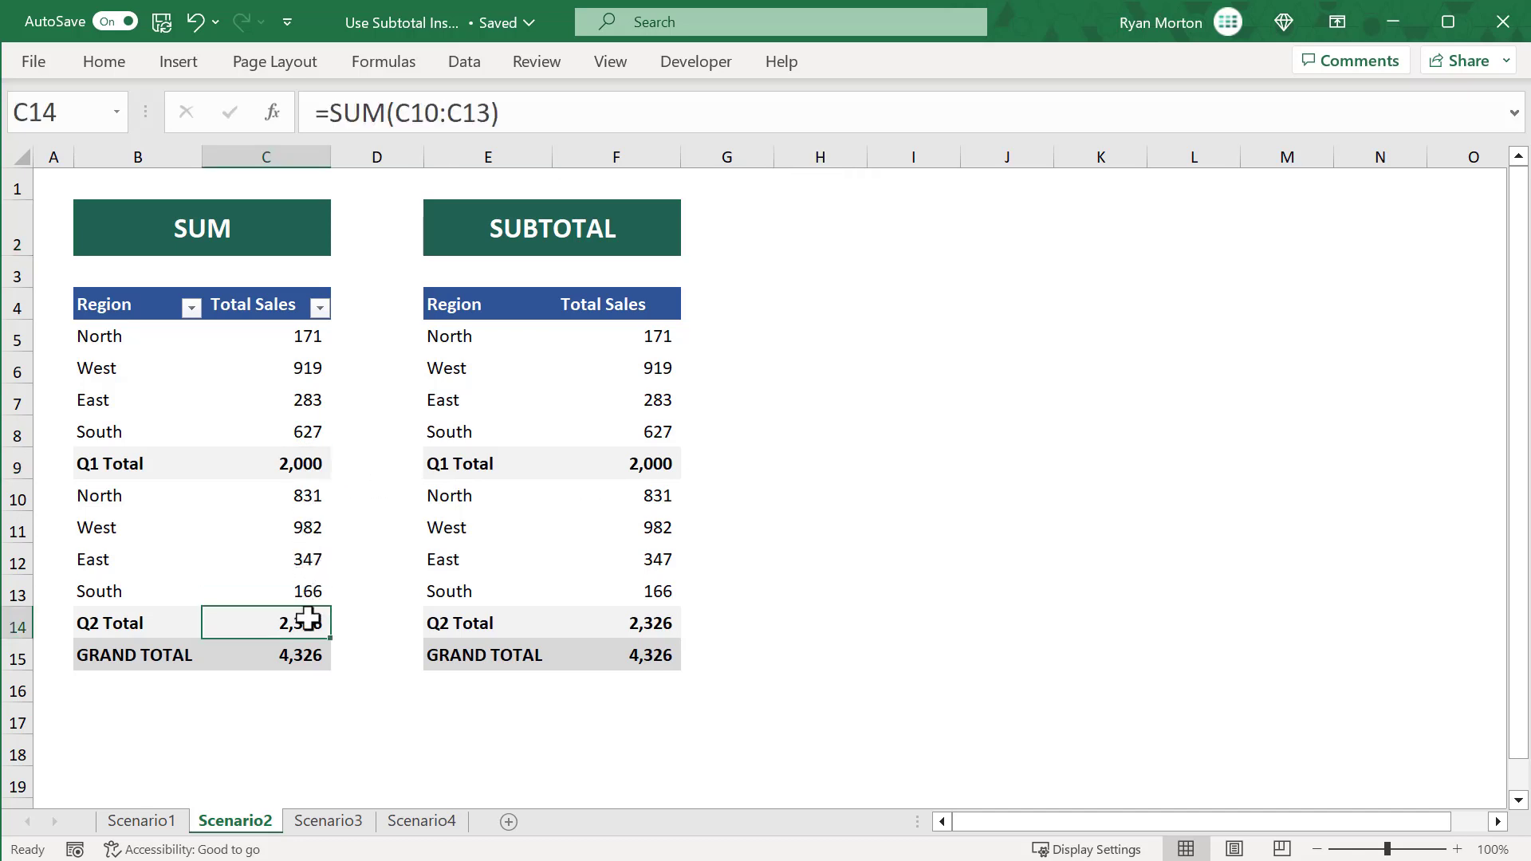
{"action": "left_click", "coordinate": [307, 660]}
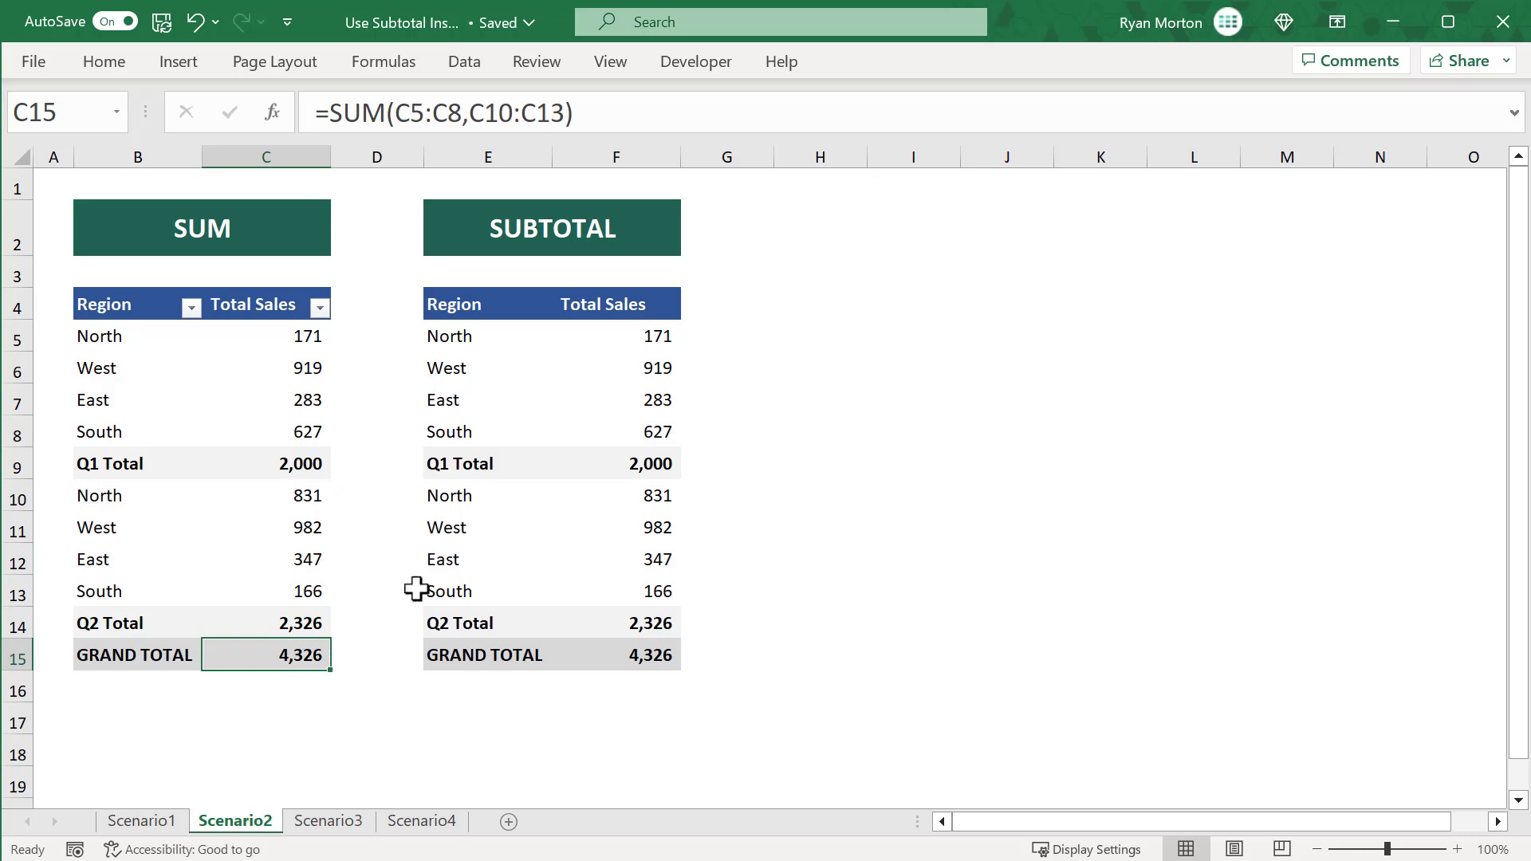
{"action": "left_click", "coordinate": [654, 461]}
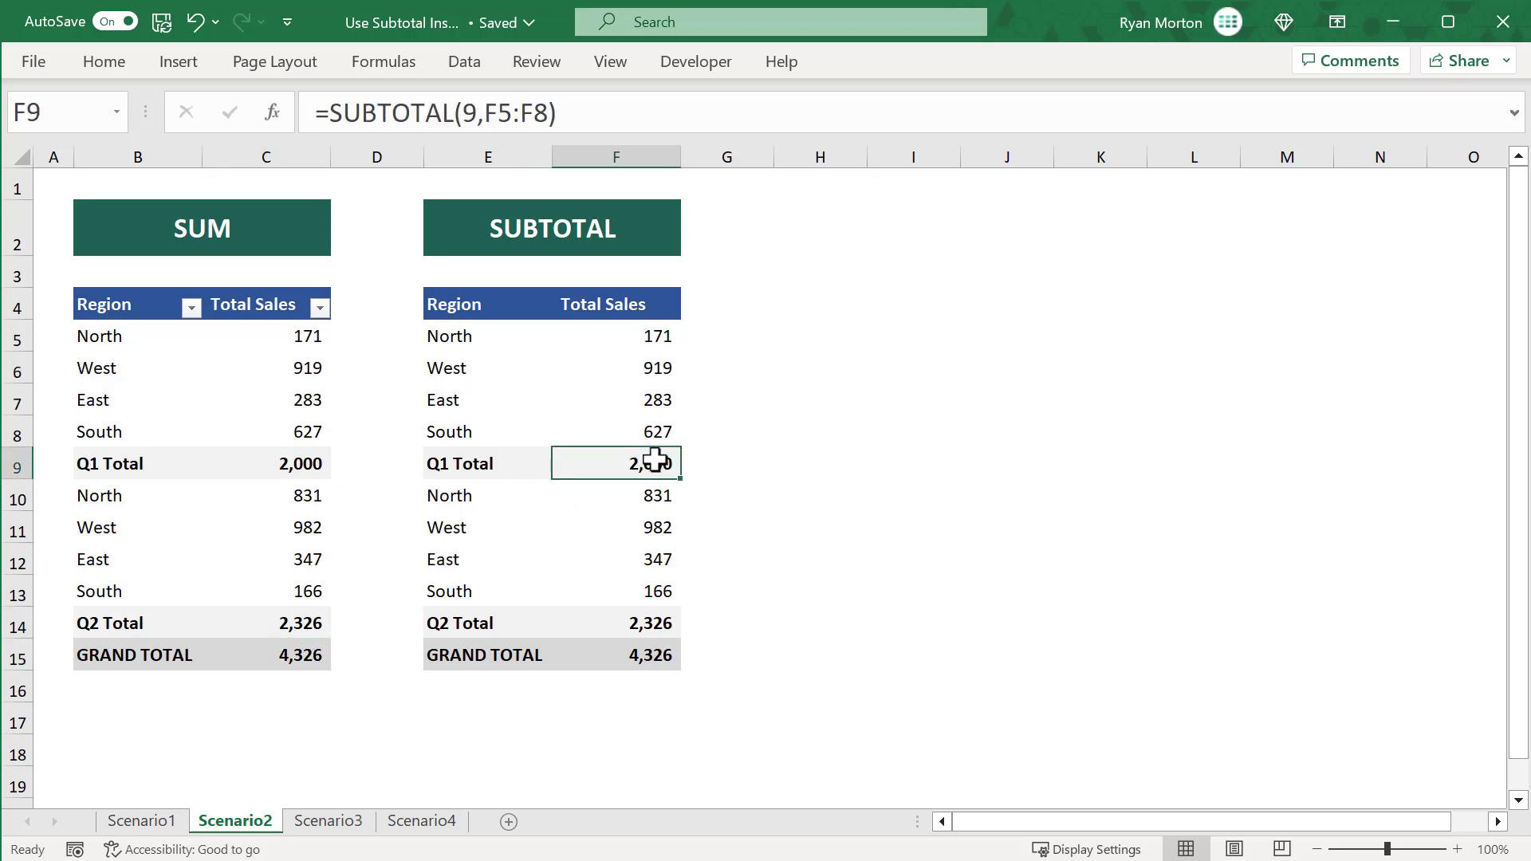
{"action": "left_click", "coordinate": [647, 628]}
{"action": "left_click", "coordinate": [649, 652]}
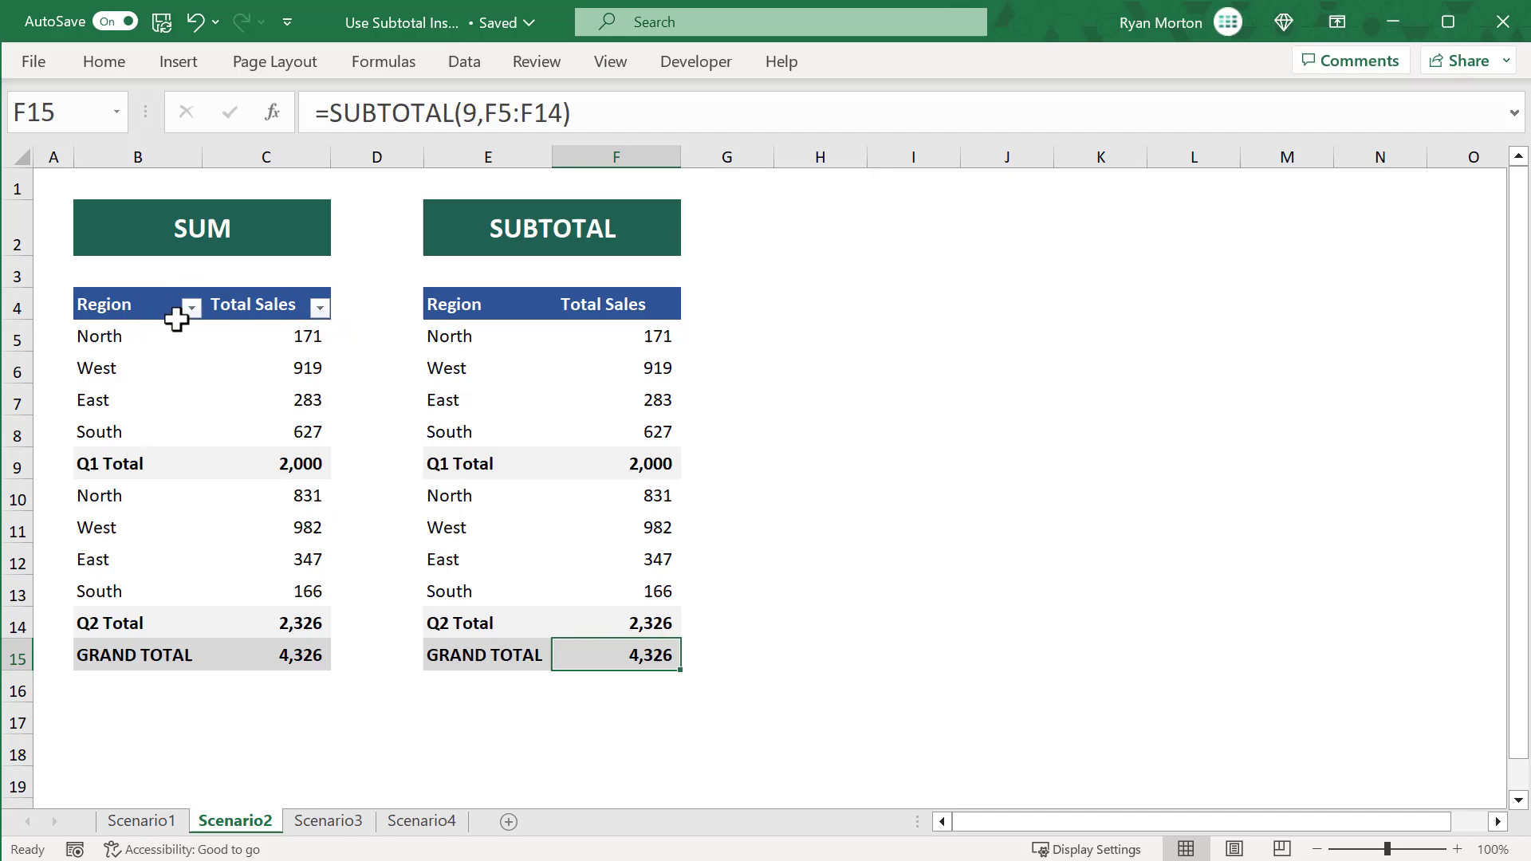
Filter the Region column to show only North and East rows.
{"action": "left_click", "coordinate": [192, 308]}
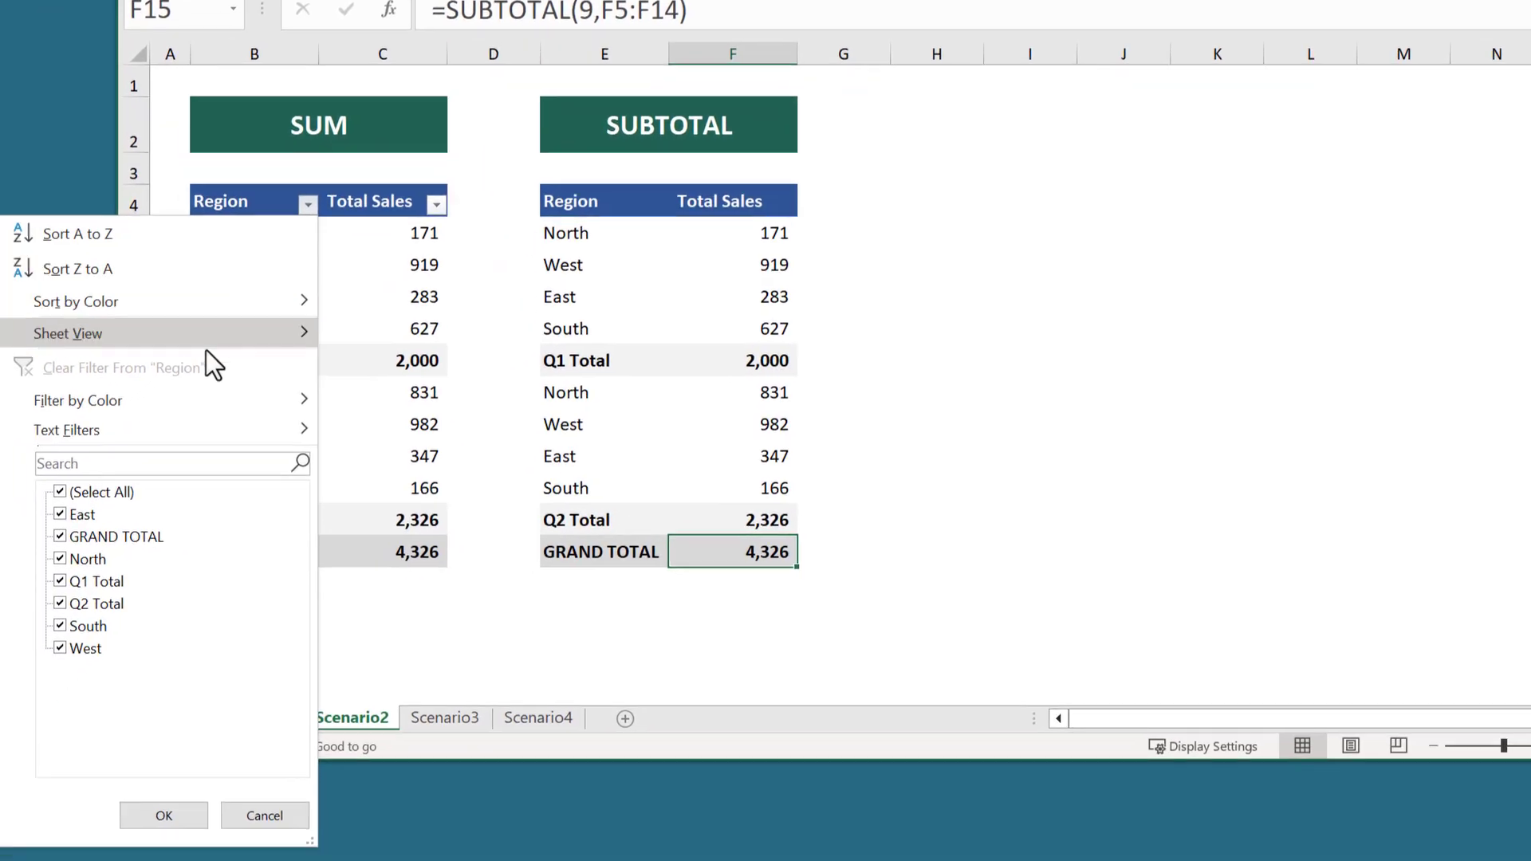
{"action": "left_click", "coordinate": [103, 588]}
{"action": "left_click", "coordinate": [103, 610]}
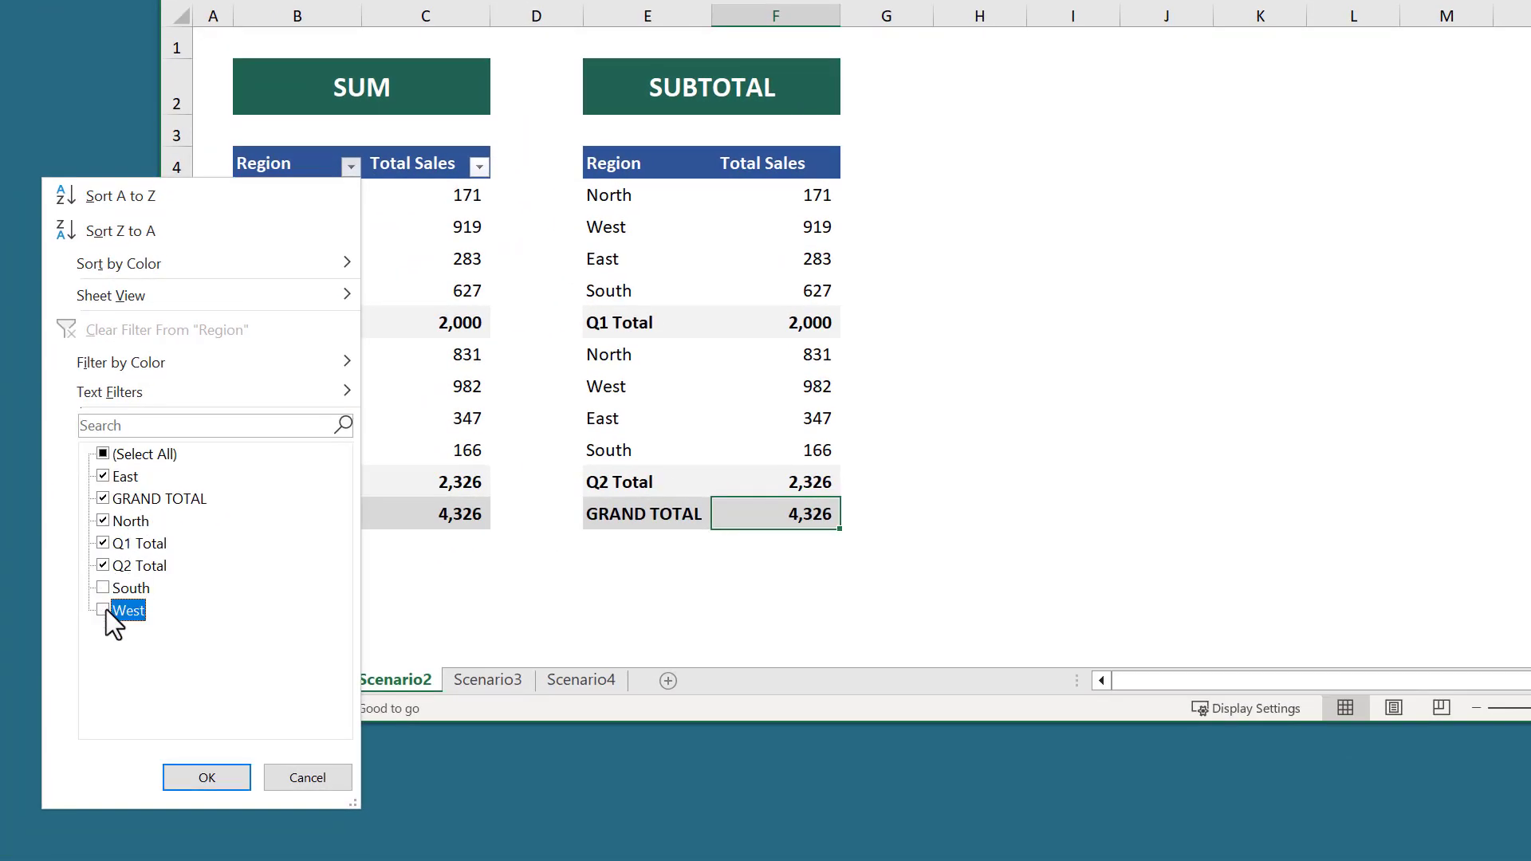
{"action": "left_click", "coordinate": [207, 778]}
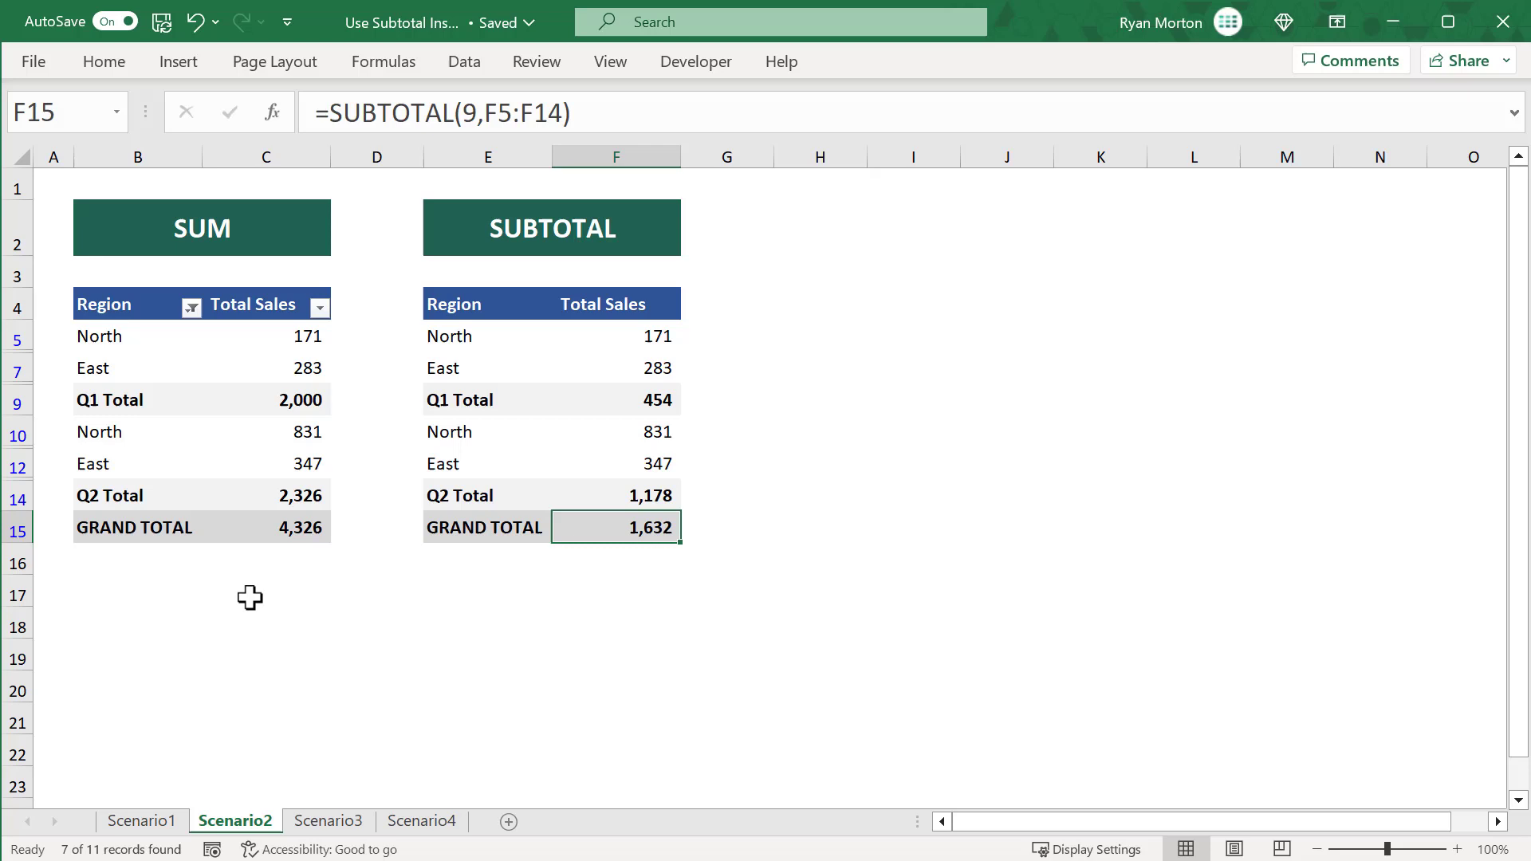
Compare filtered totals: SUM stays 4,326, while SUBTOTAL shows 454, 1,178 and 1,632.
{"action": "left_click", "coordinate": [302, 407]}
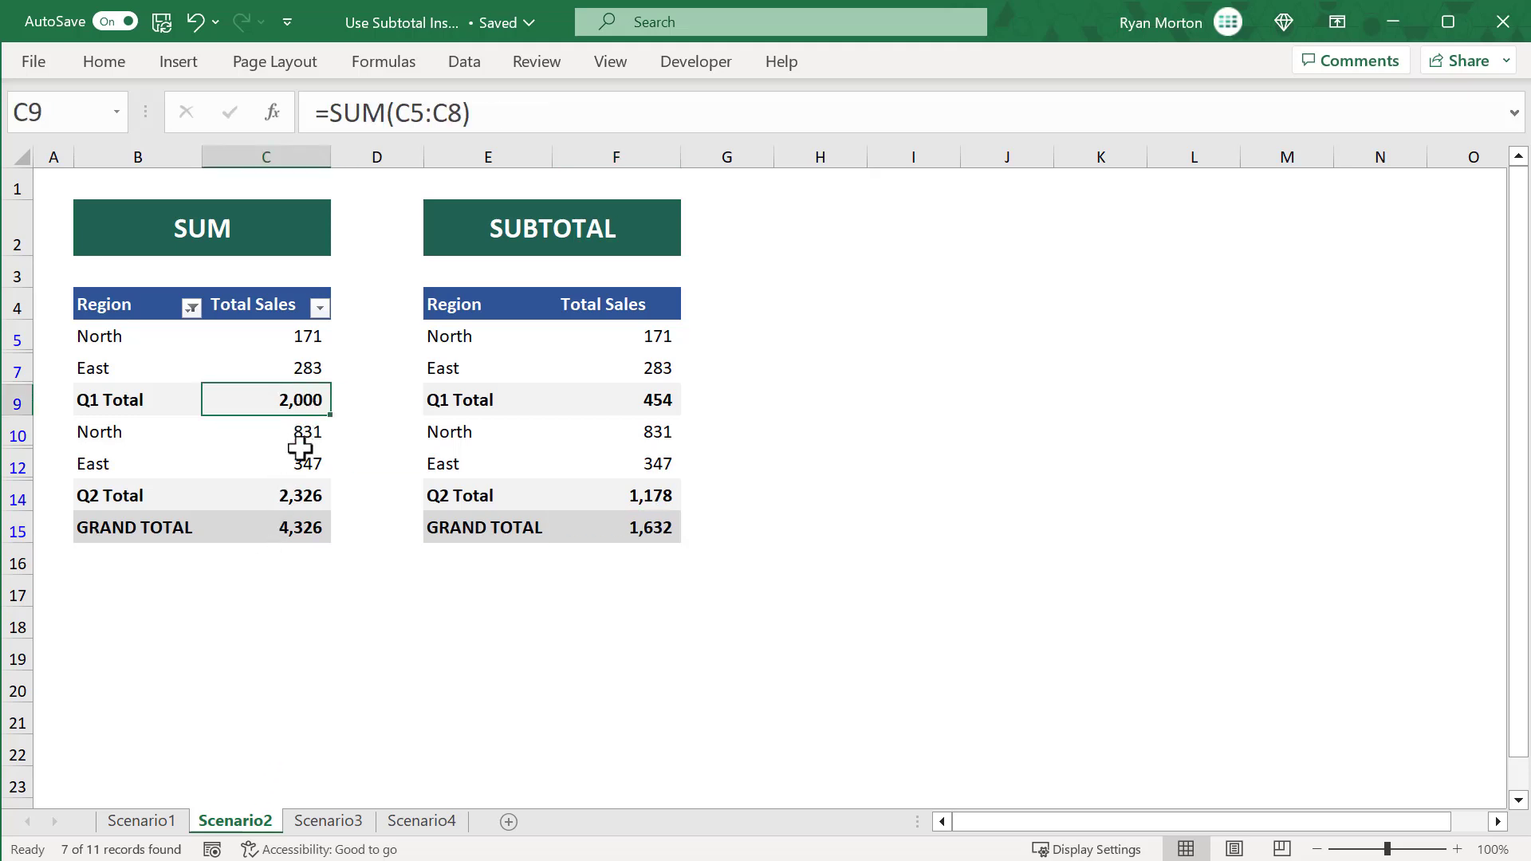
{"action": "left_click", "coordinate": [304, 494]}
{"action": "left_click", "coordinate": [308, 530]}
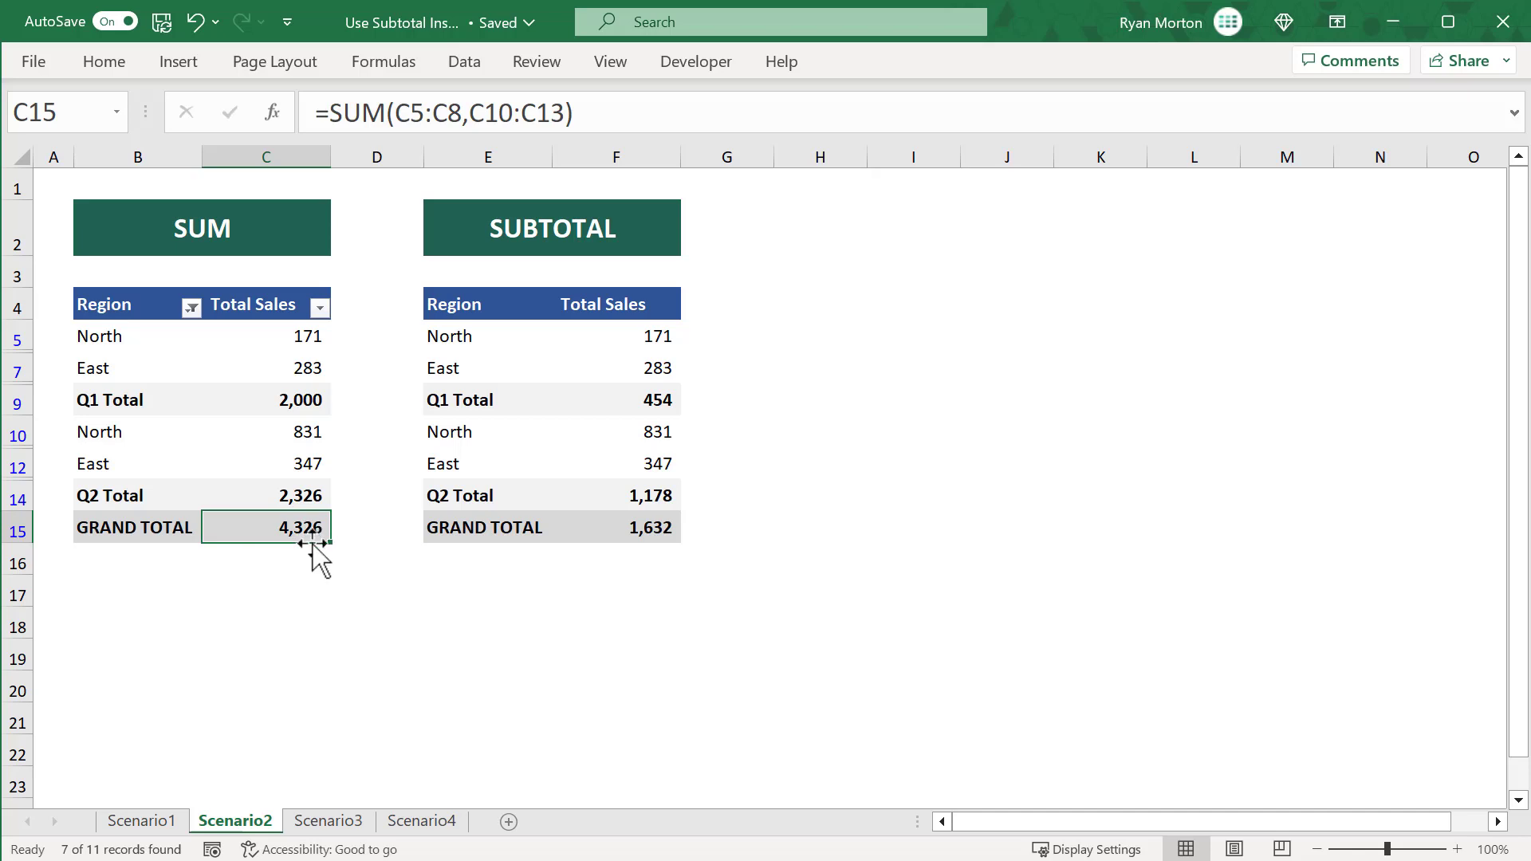
{"action": "left_click", "coordinate": [630, 398]}
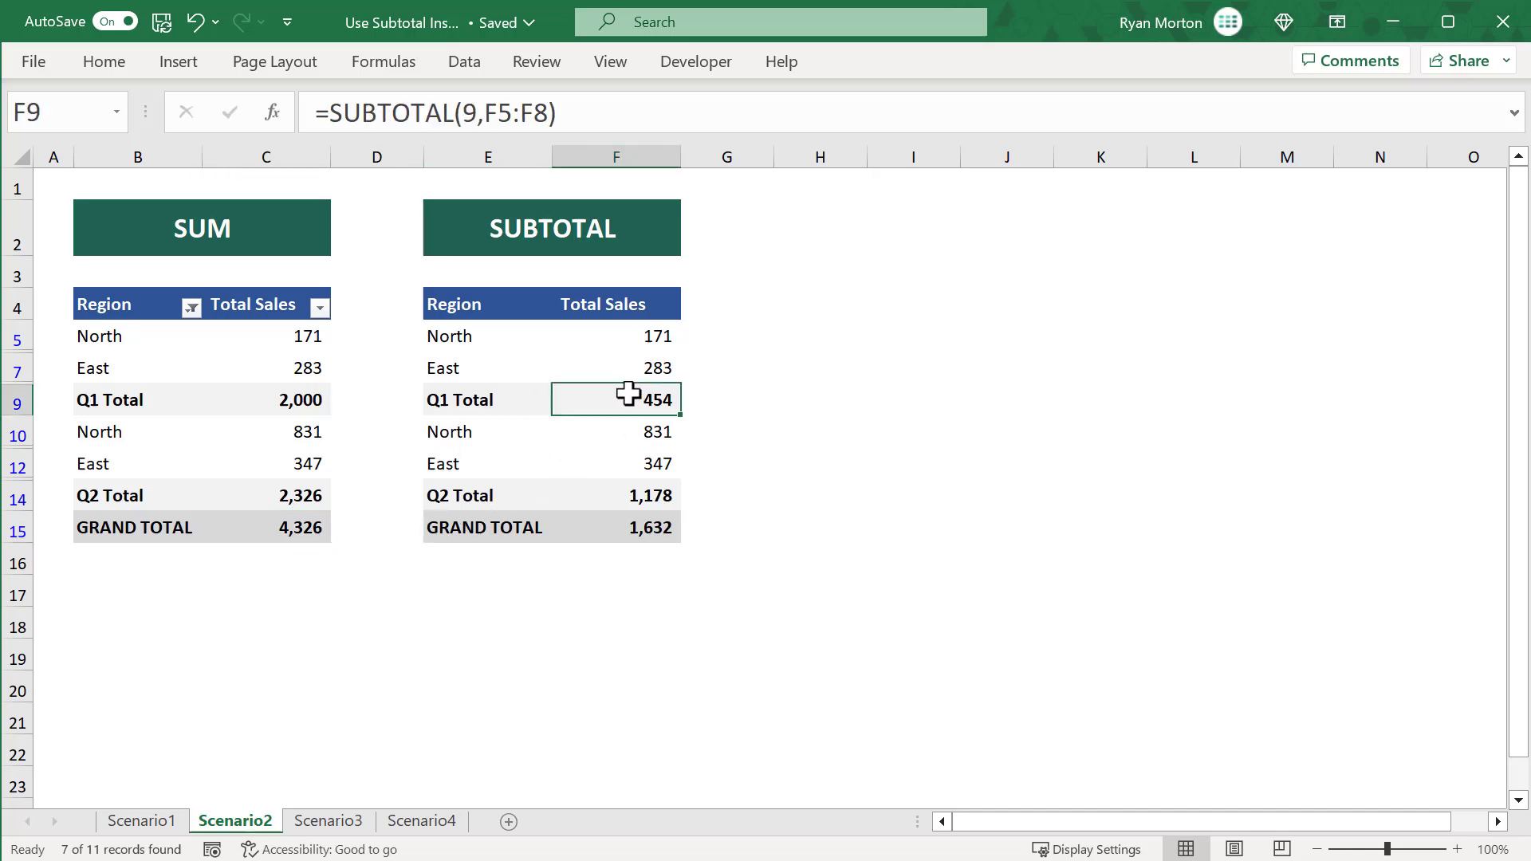
{"action": "left_click", "coordinate": [609, 494]}
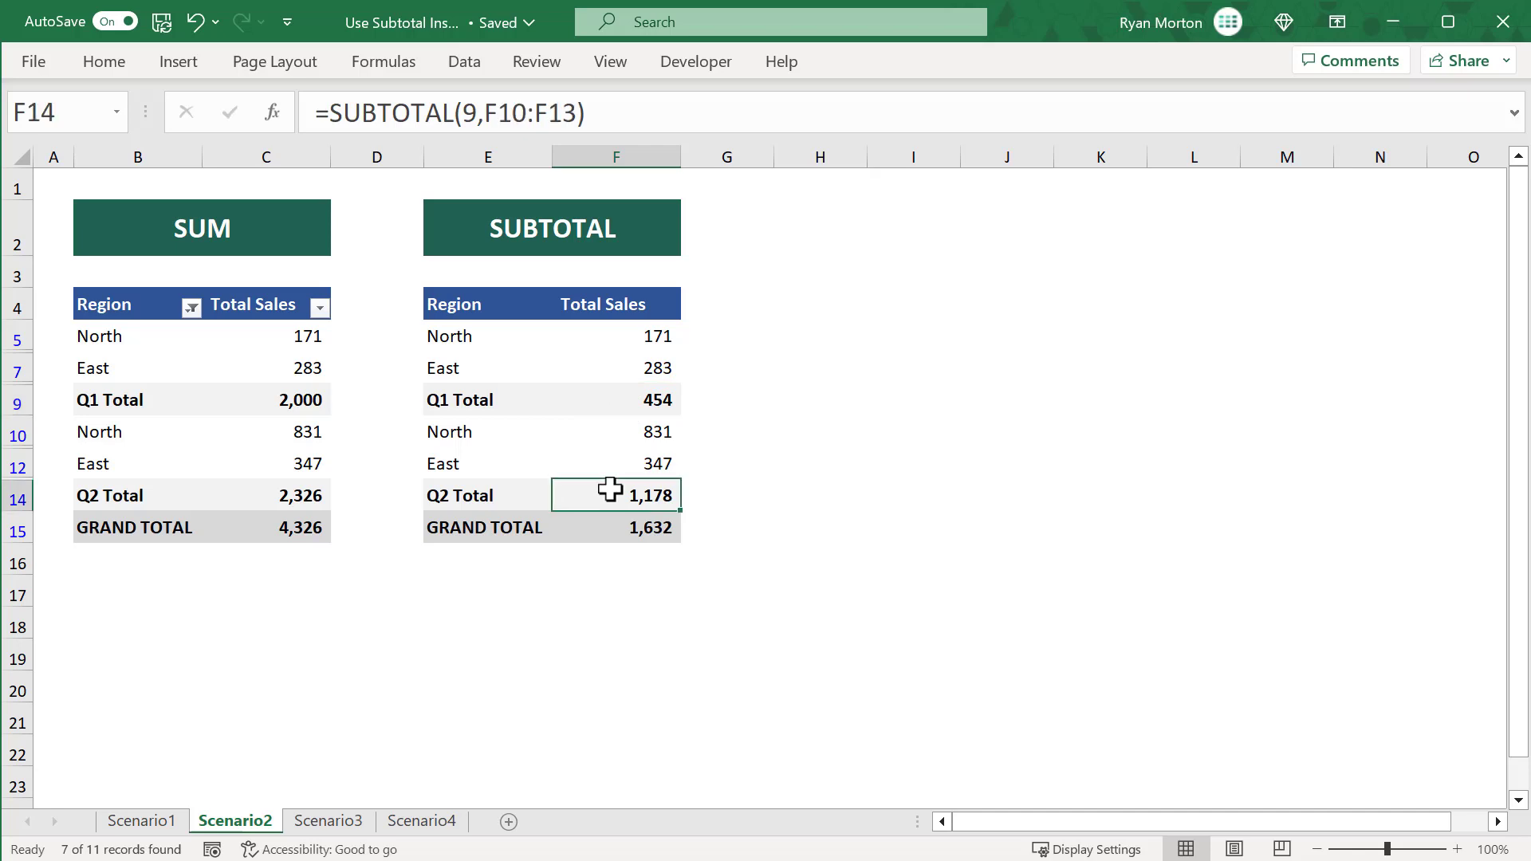
{"action": "left_click", "coordinate": [607, 529]}
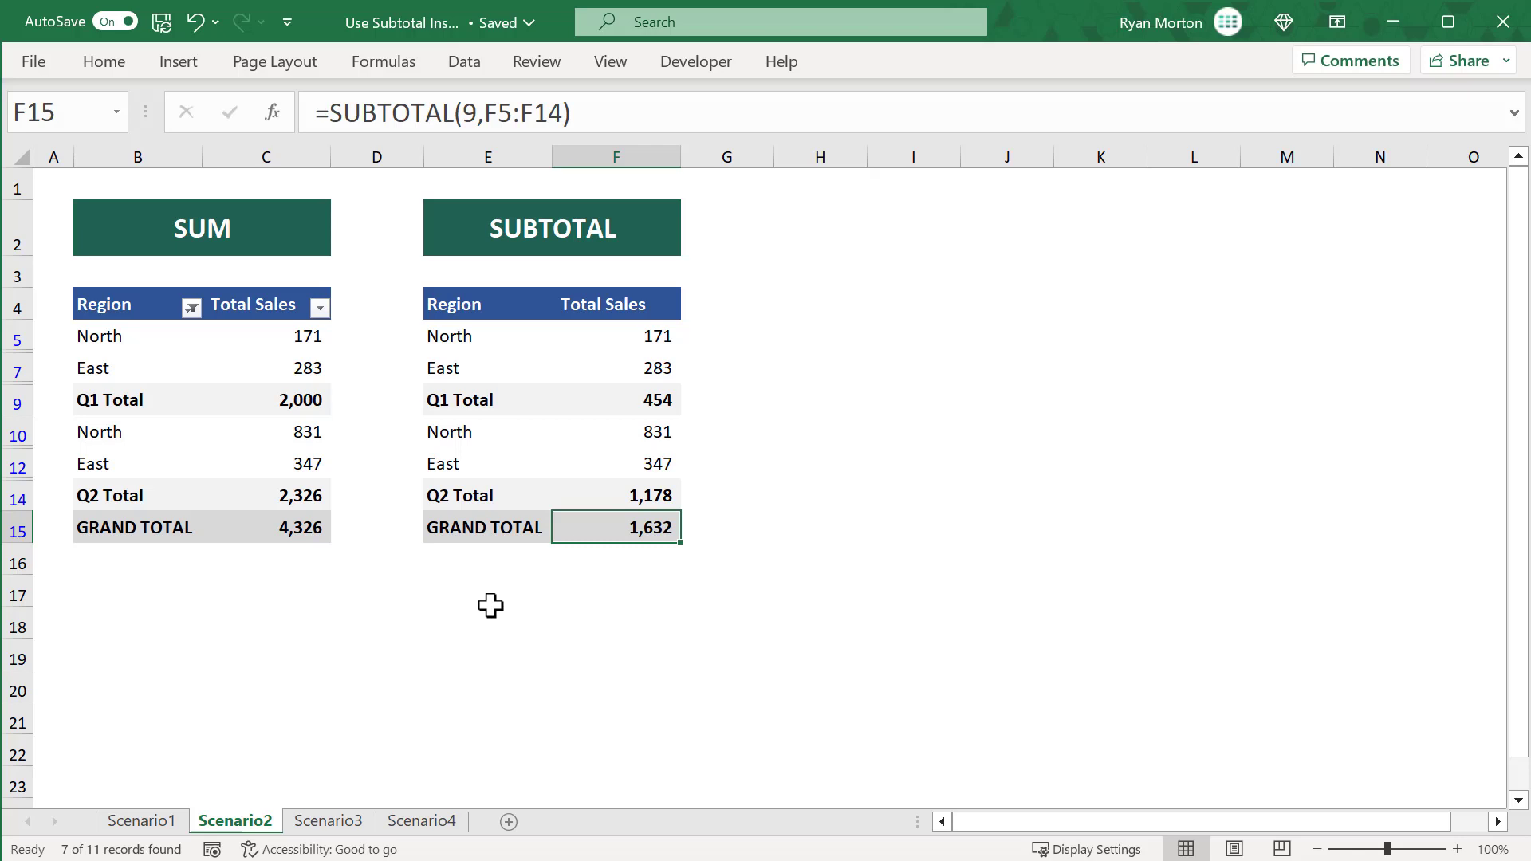
On the Scenario3 sheet, hide rows 6 and 11, the Q1 and Q2 West rows.
{"action": "left_click", "coordinate": [360, 823]}
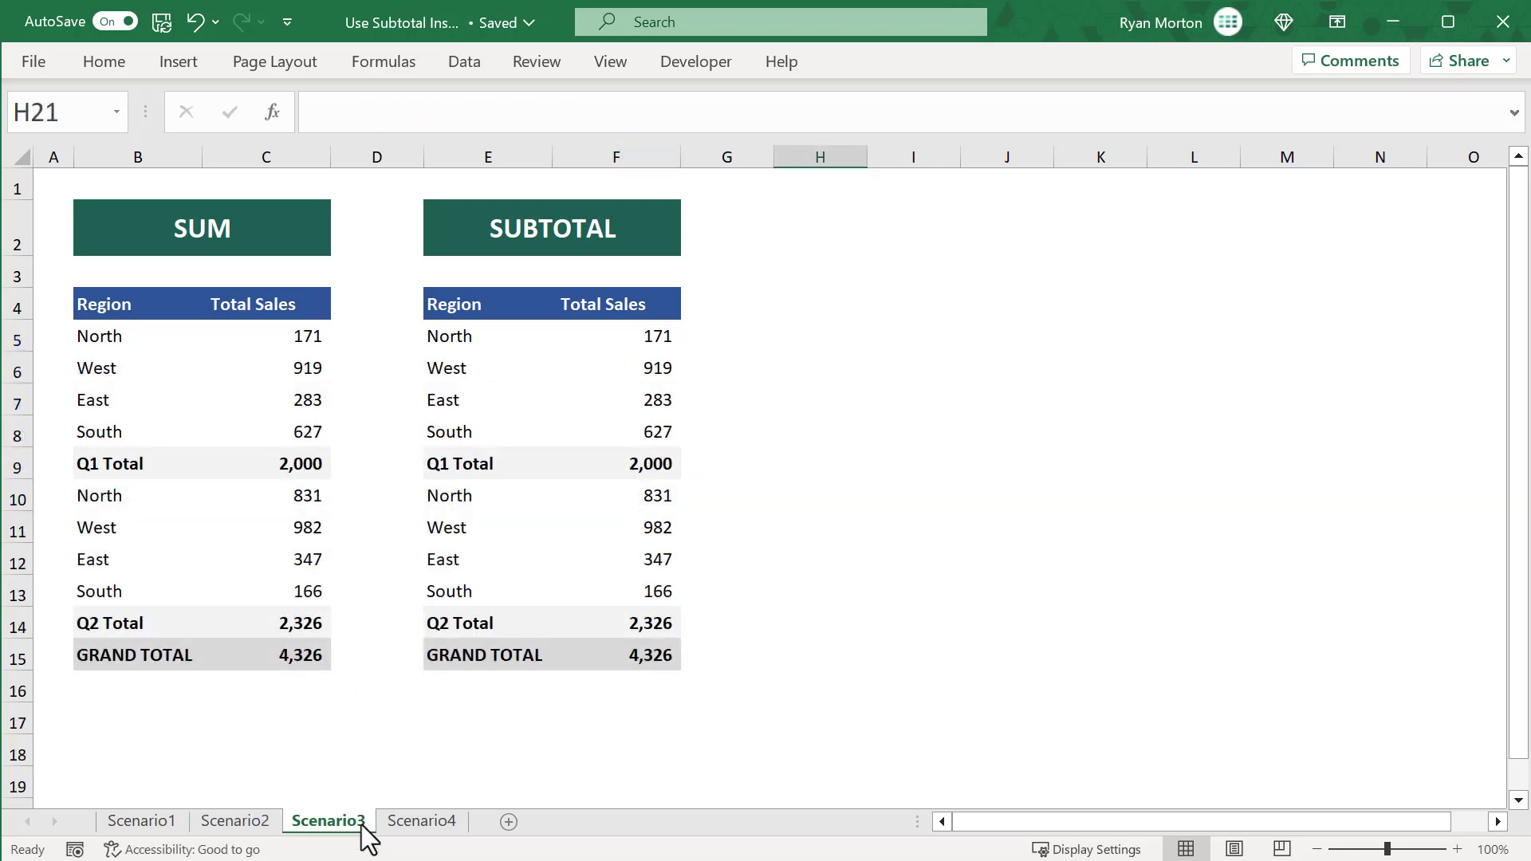
{"action": "left_click", "coordinate": [7, 369]}
{"action": "right_click", "coordinate": [10, 371]}
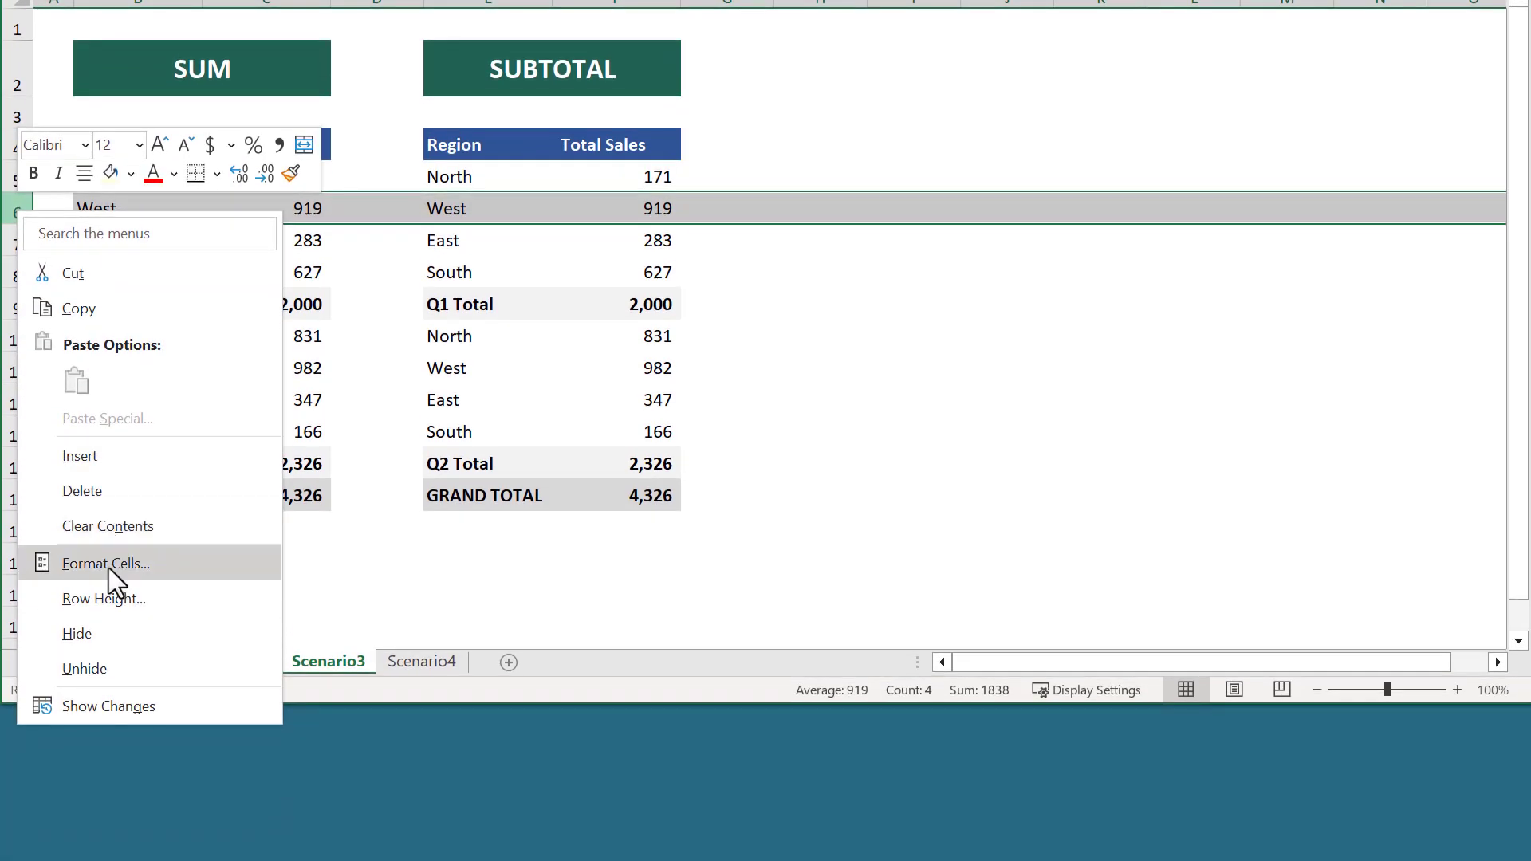
{"action": "left_click", "coordinate": [110, 627]}
{"action": "right_click", "coordinate": [13, 336]}
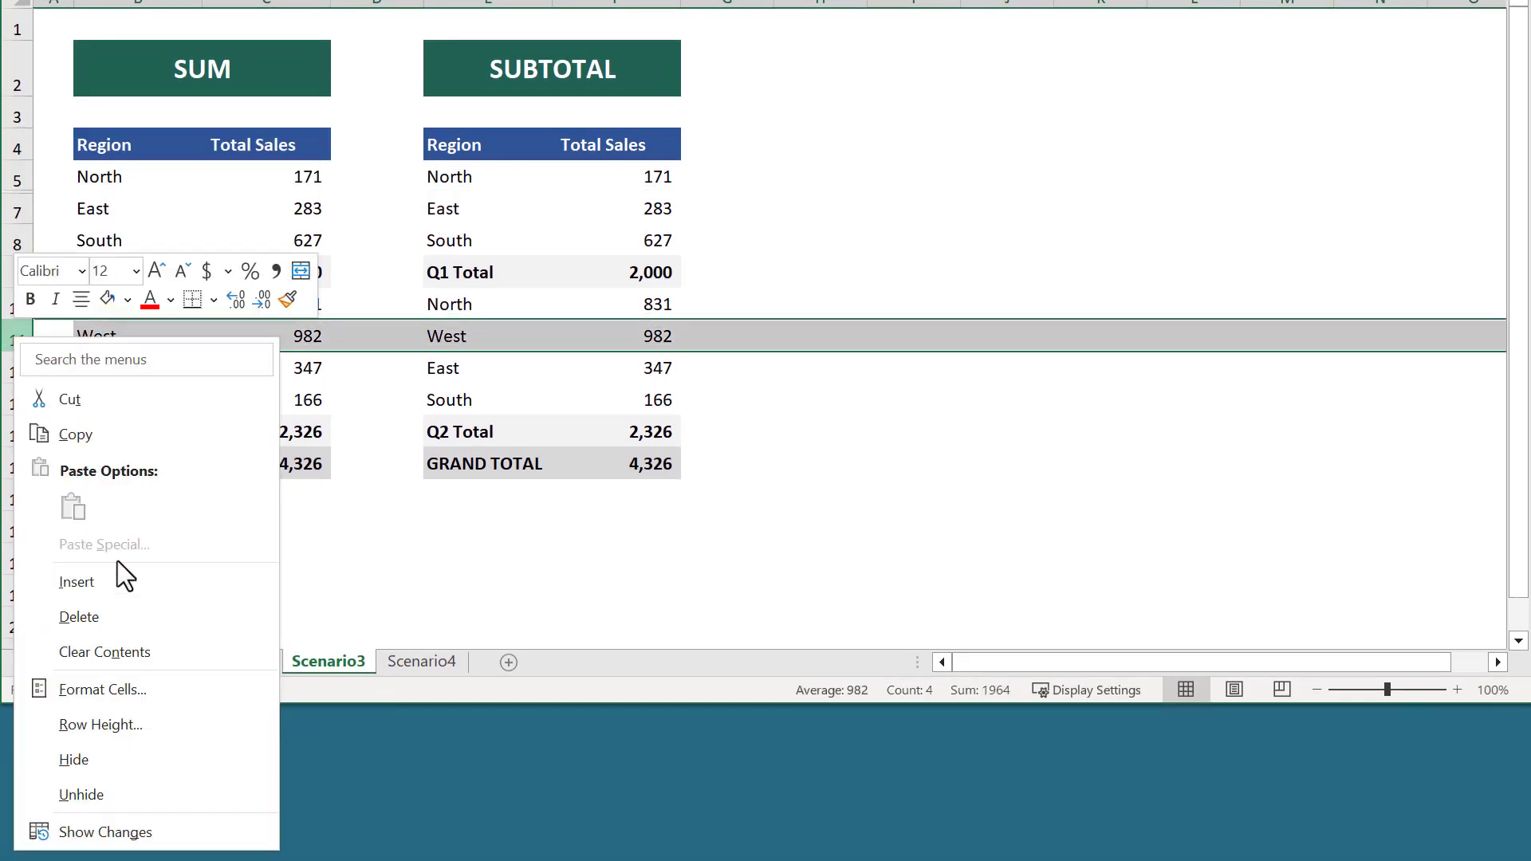
{"action": "left_click", "coordinate": [120, 761]}
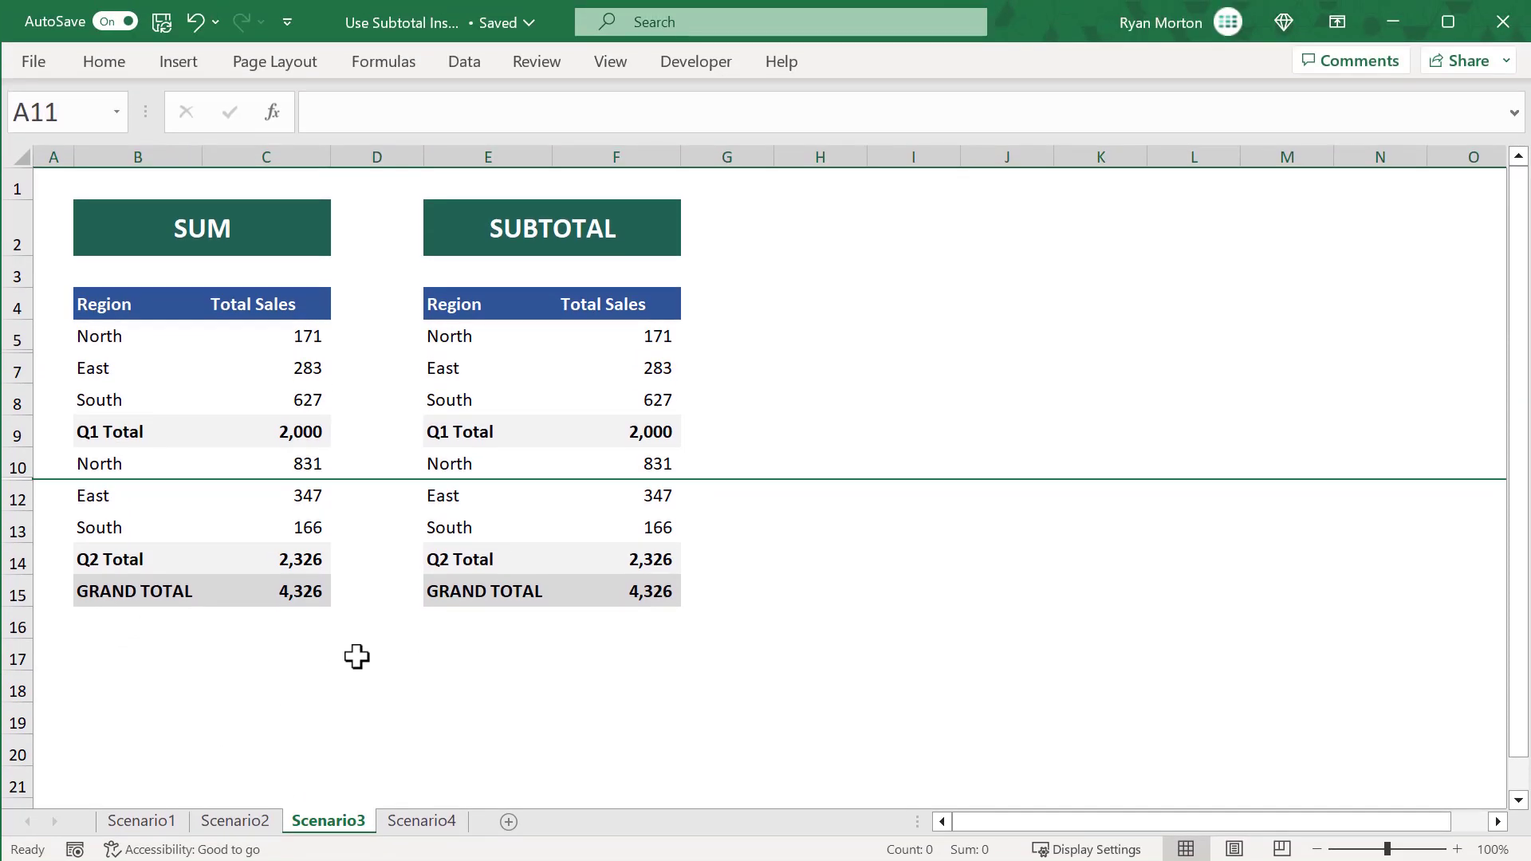
{"action": "left_click", "coordinate": [359, 654]}
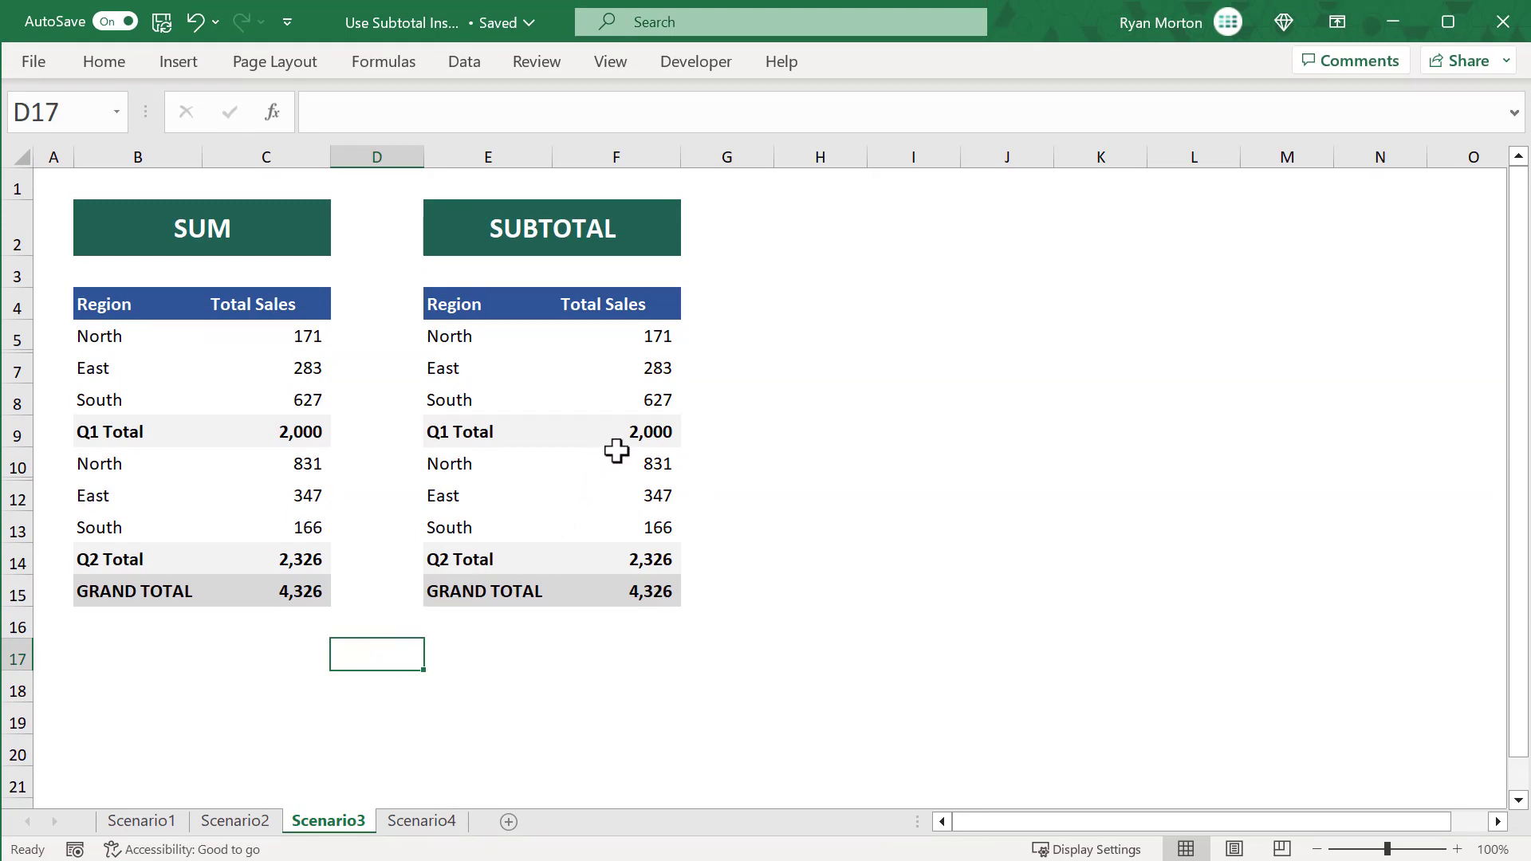
Change F9's SUBTOTAL function number from 9 to 109 so Q1 Total shows 1,081.
{"action": "left_click", "coordinate": [637, 437]}
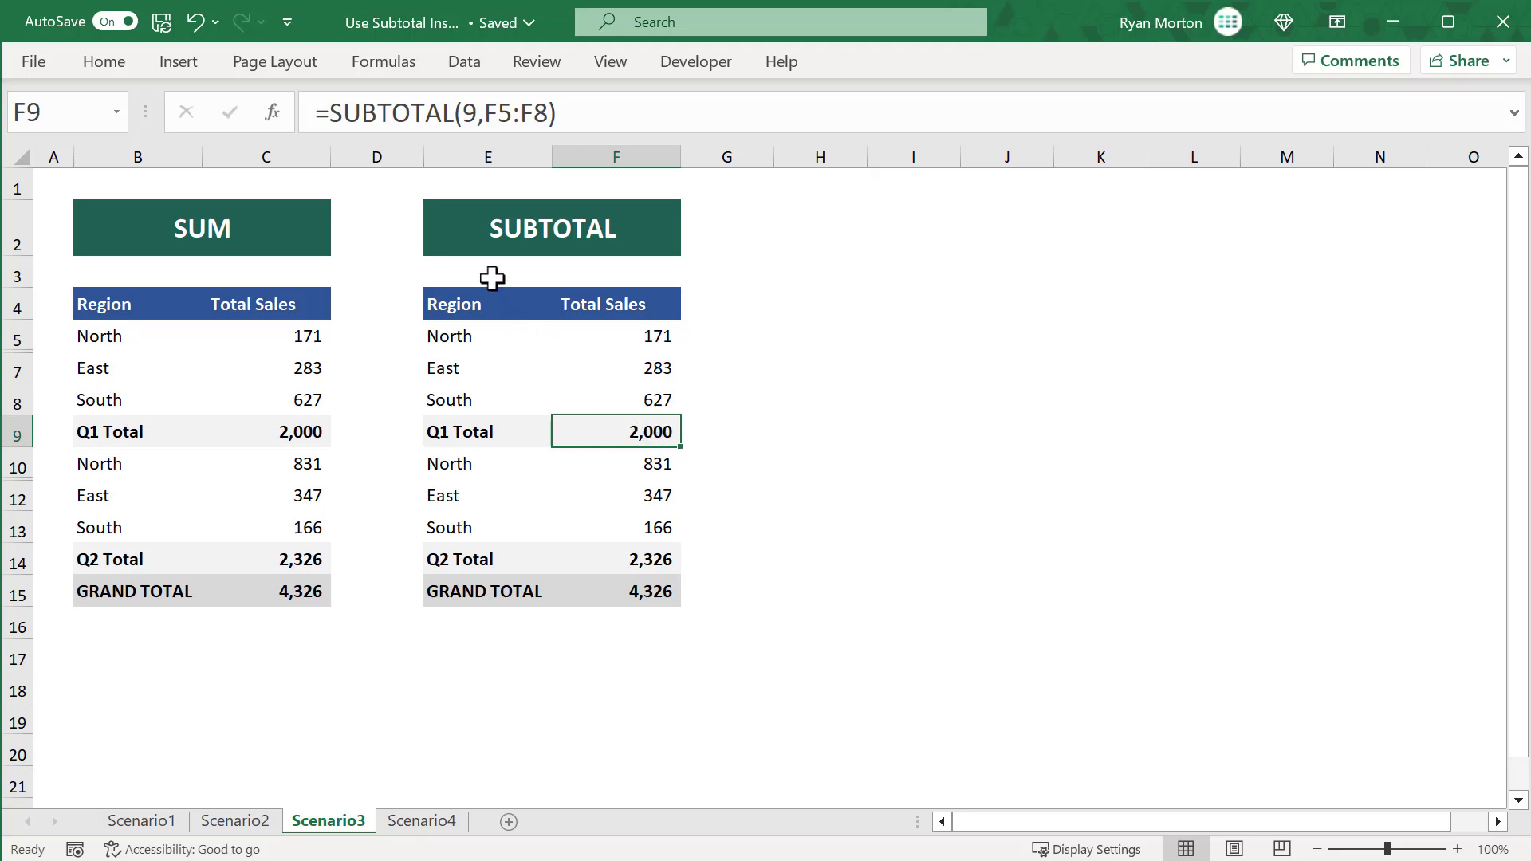
{"action": "left_click", "coordinate": [470, 114]}
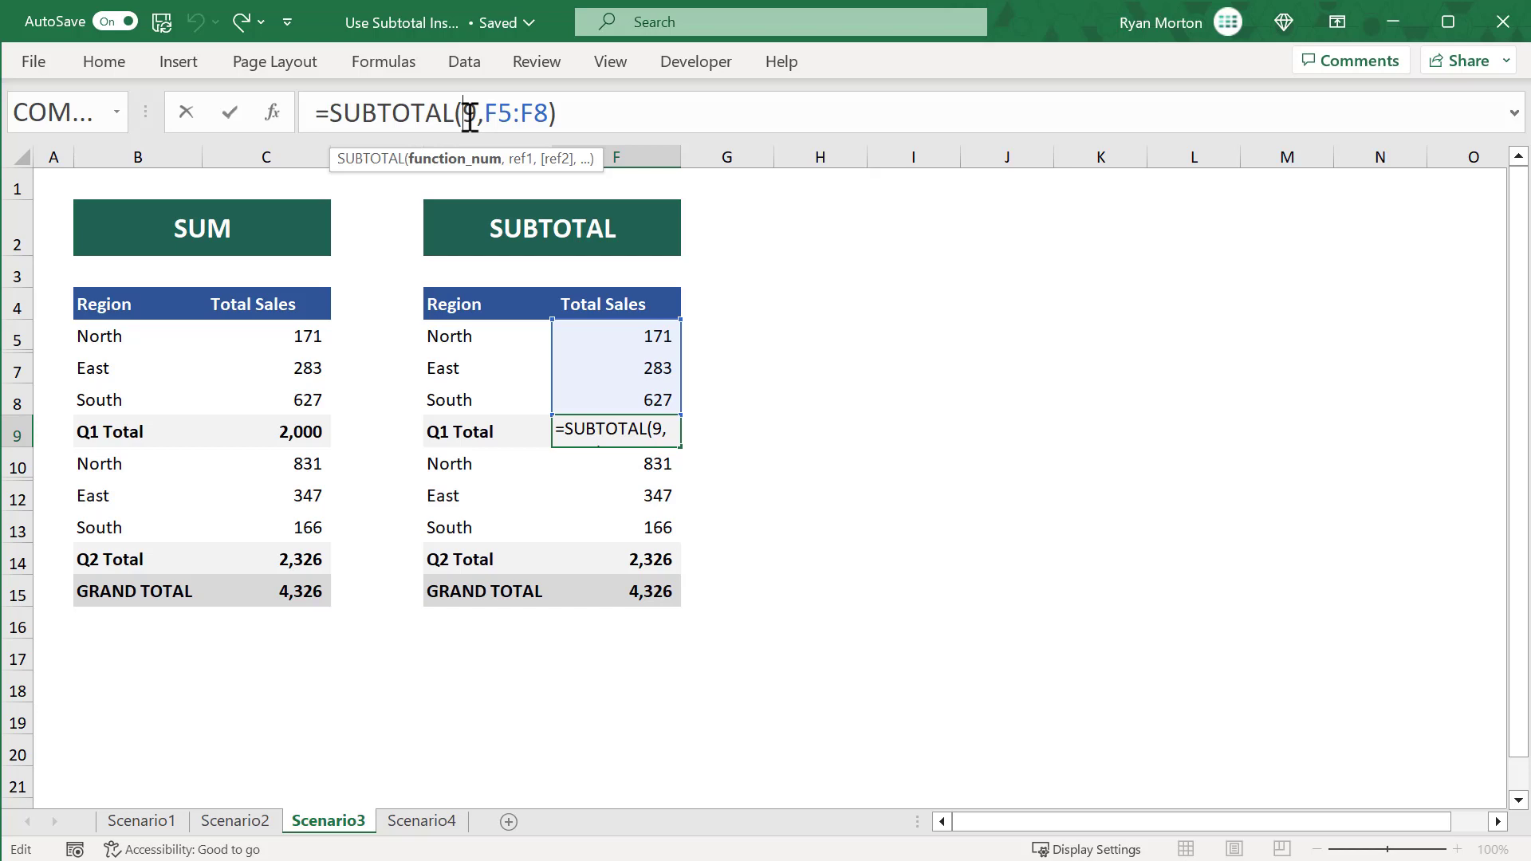
{"action": "type", "text": "10"}
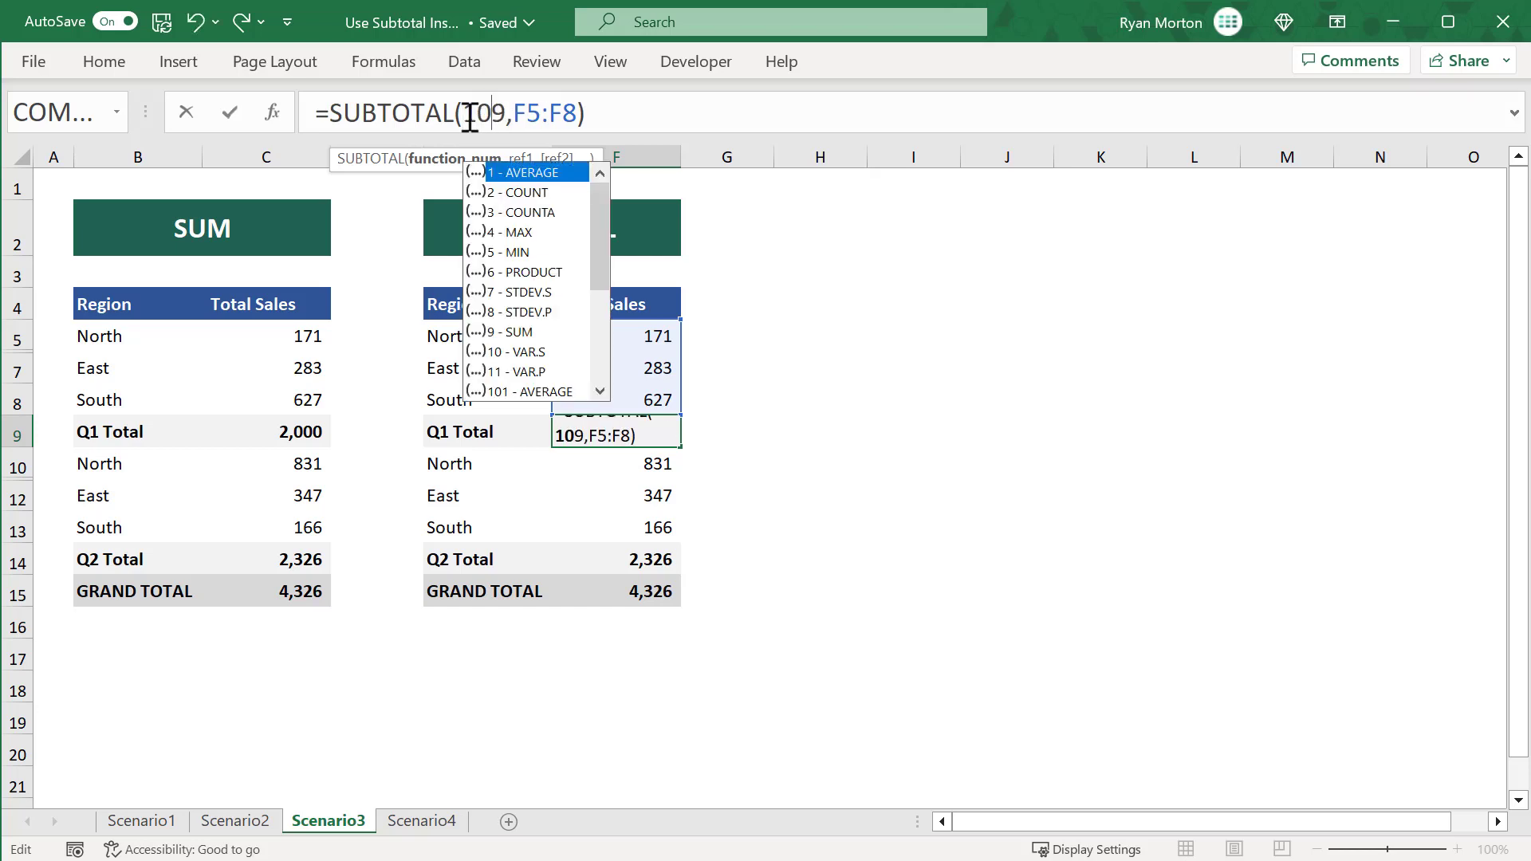
{"action": "left_click_drag", "start_coordinate": [592, 236], "coordinate": [604, 327]}
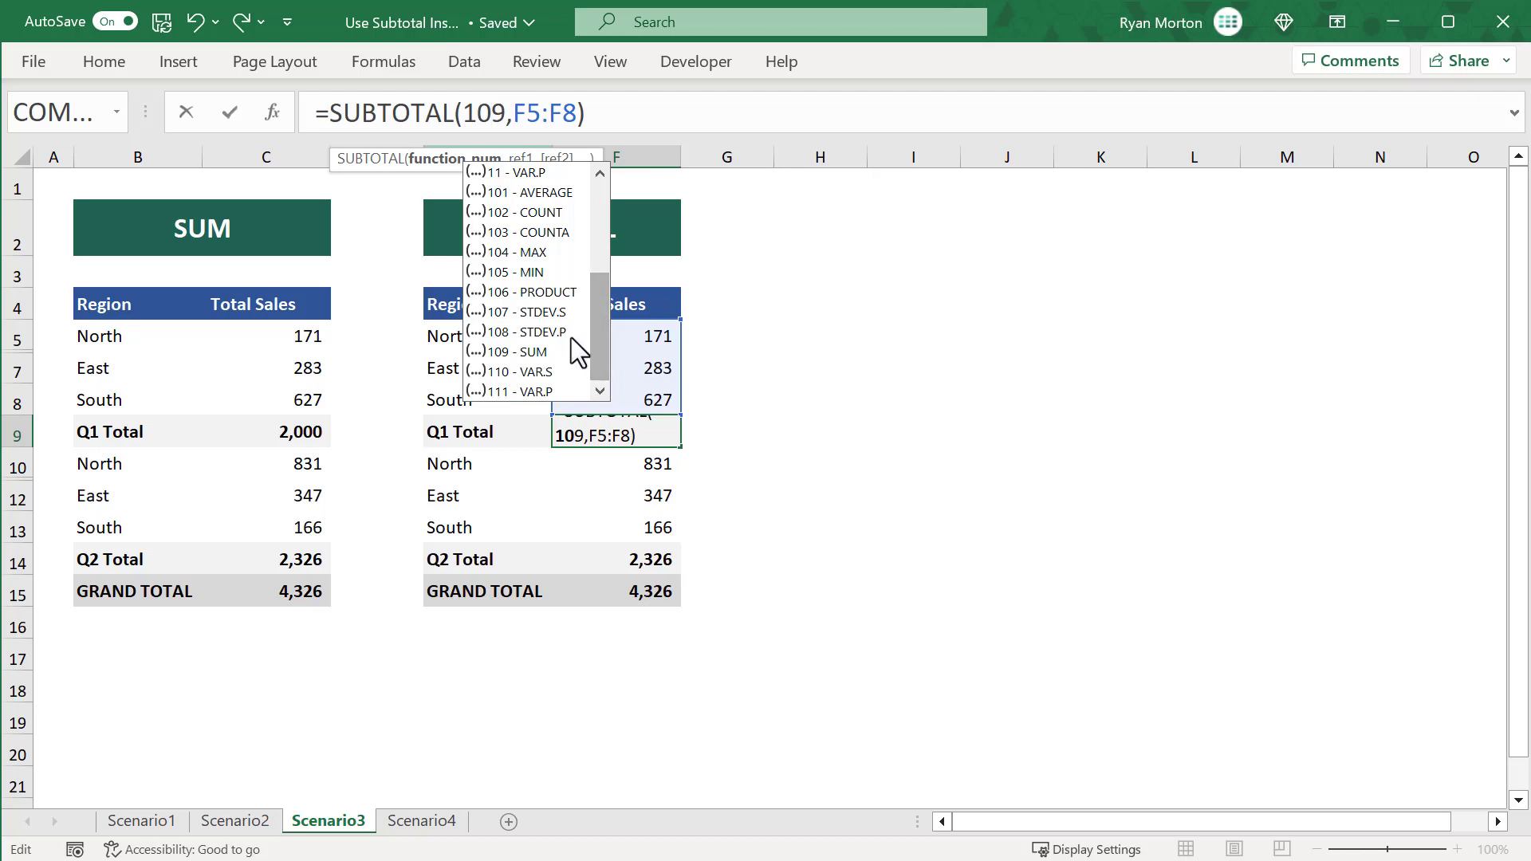
{"action": "left_click", "coordinate": [534, 352]}
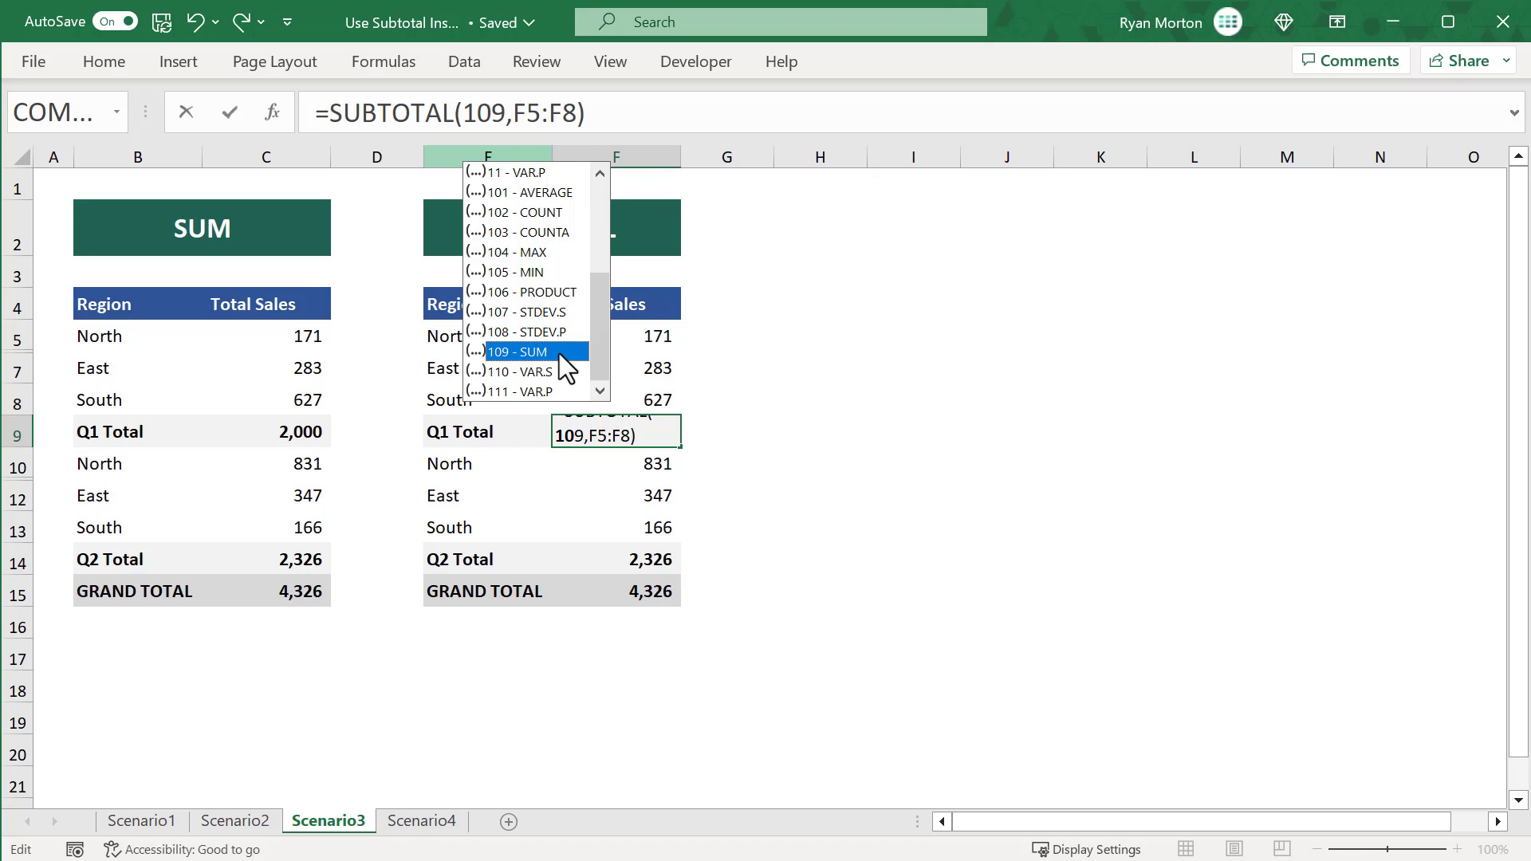
{"action": "key", "text": "Return"}
{"action": "left_click", "coordinate": [643, 429]}
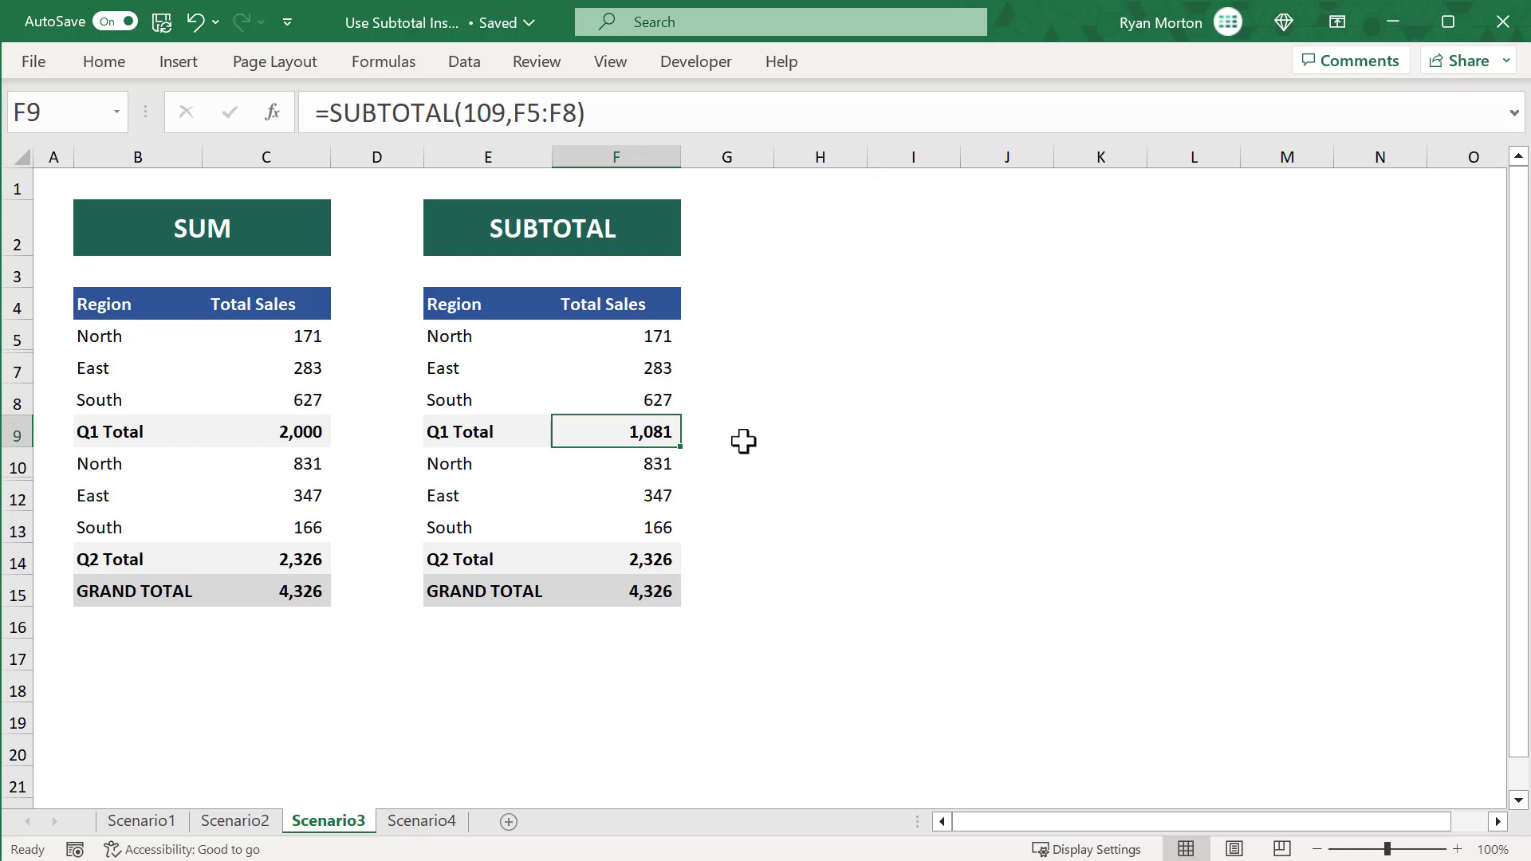
Switch F14 and F15 to SUBTOTAL 109, giving Q2 Total 1,344 and GRAND TOTAL 2,425.
{"action": "left_click", "coordinate": [656, 559]}
{"action": "left_click", "coordinate": [465, 113]}
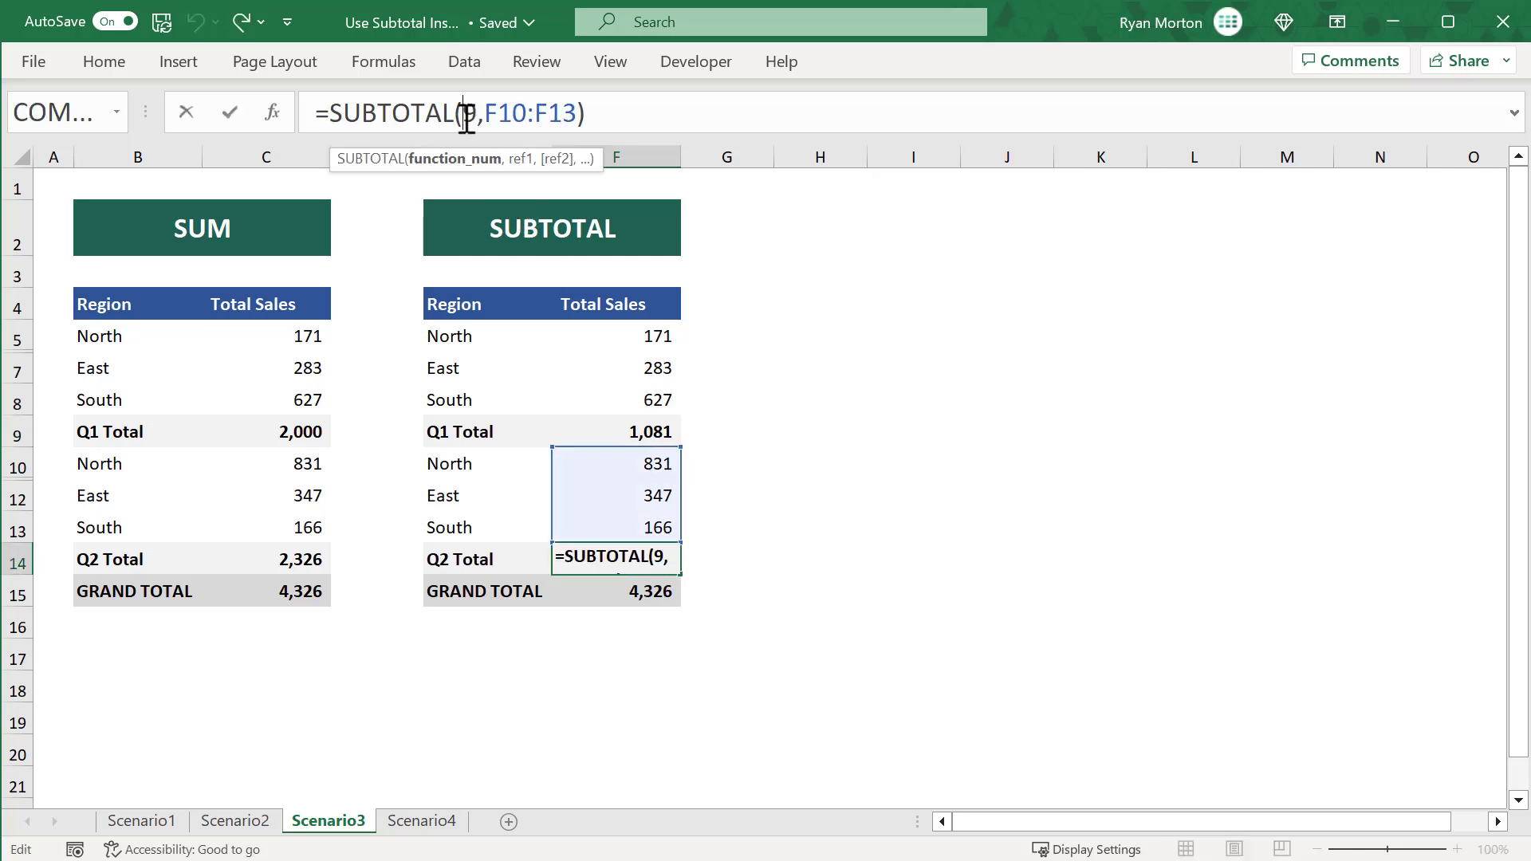
{"action": "type", "text": "10"}
{"action": "key", "text": "Return"}
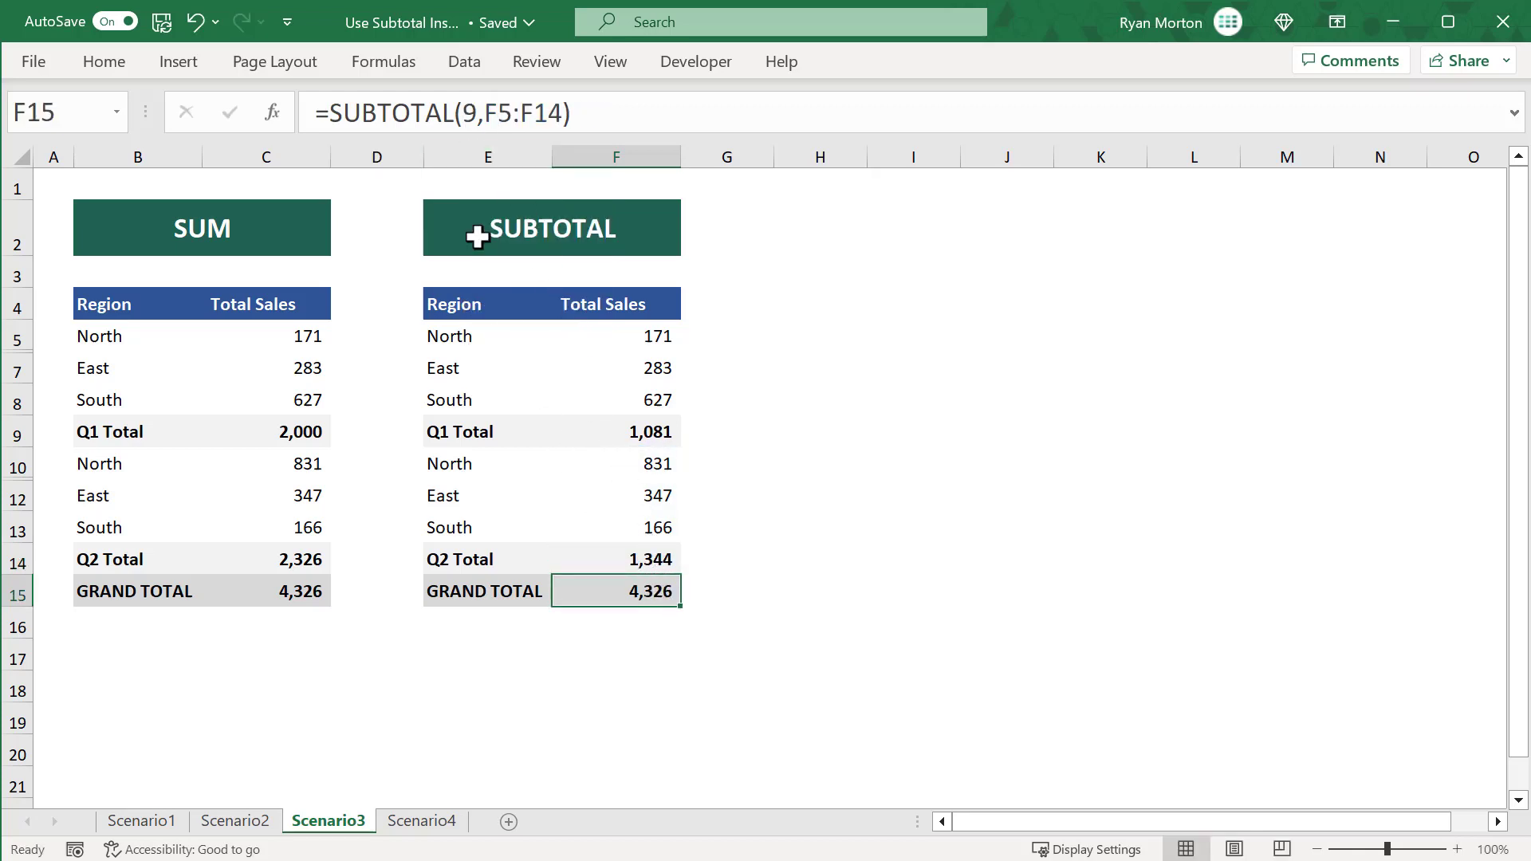
{"action": "left_click", "coordinate": [467, 114]}
{"action": "type", "text": "10"}
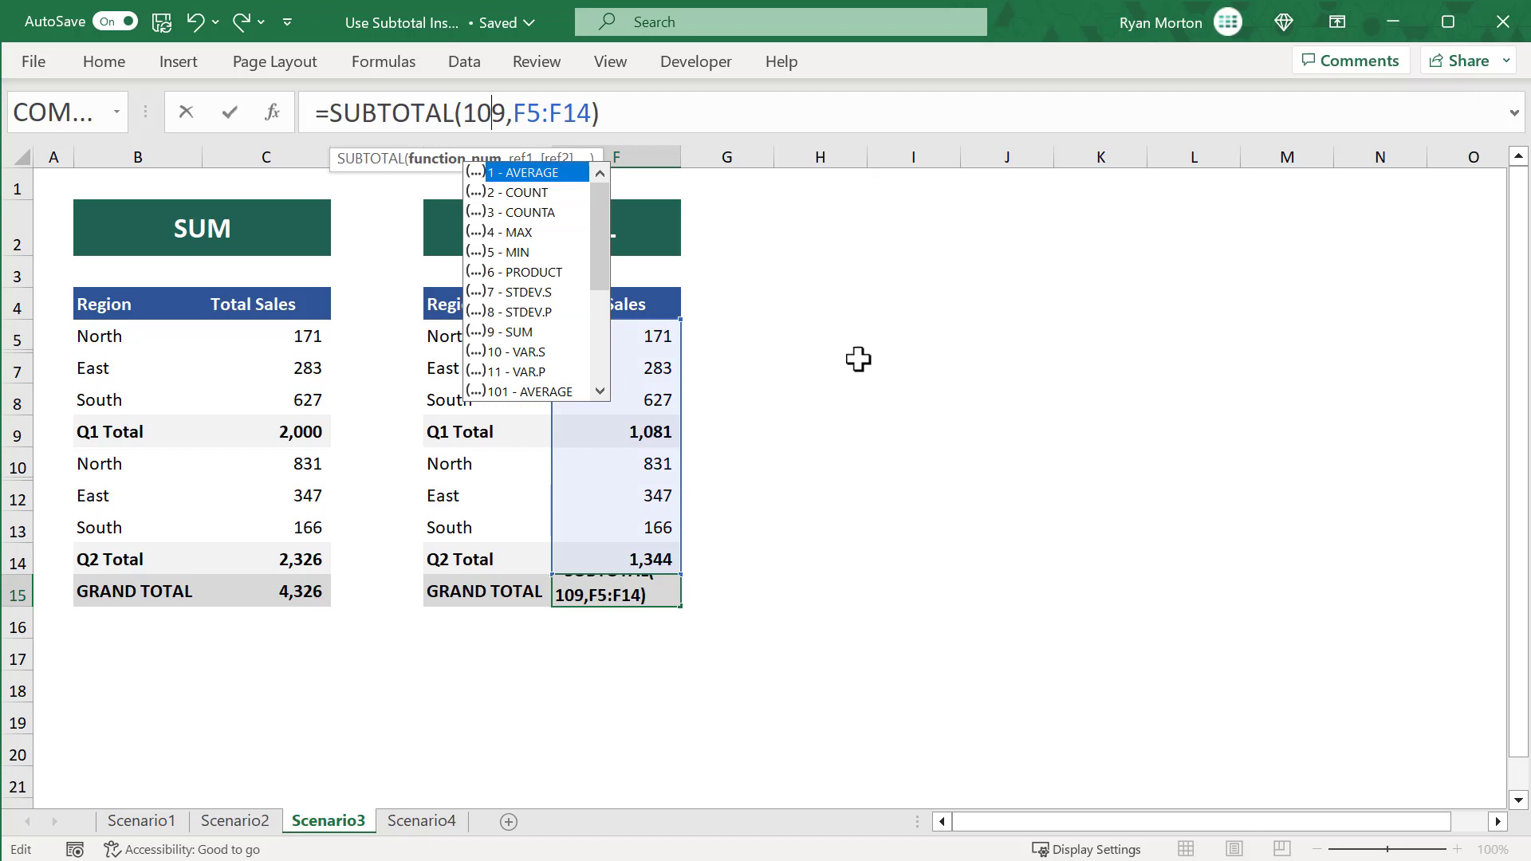
{"action": "key", "text": "Return"}
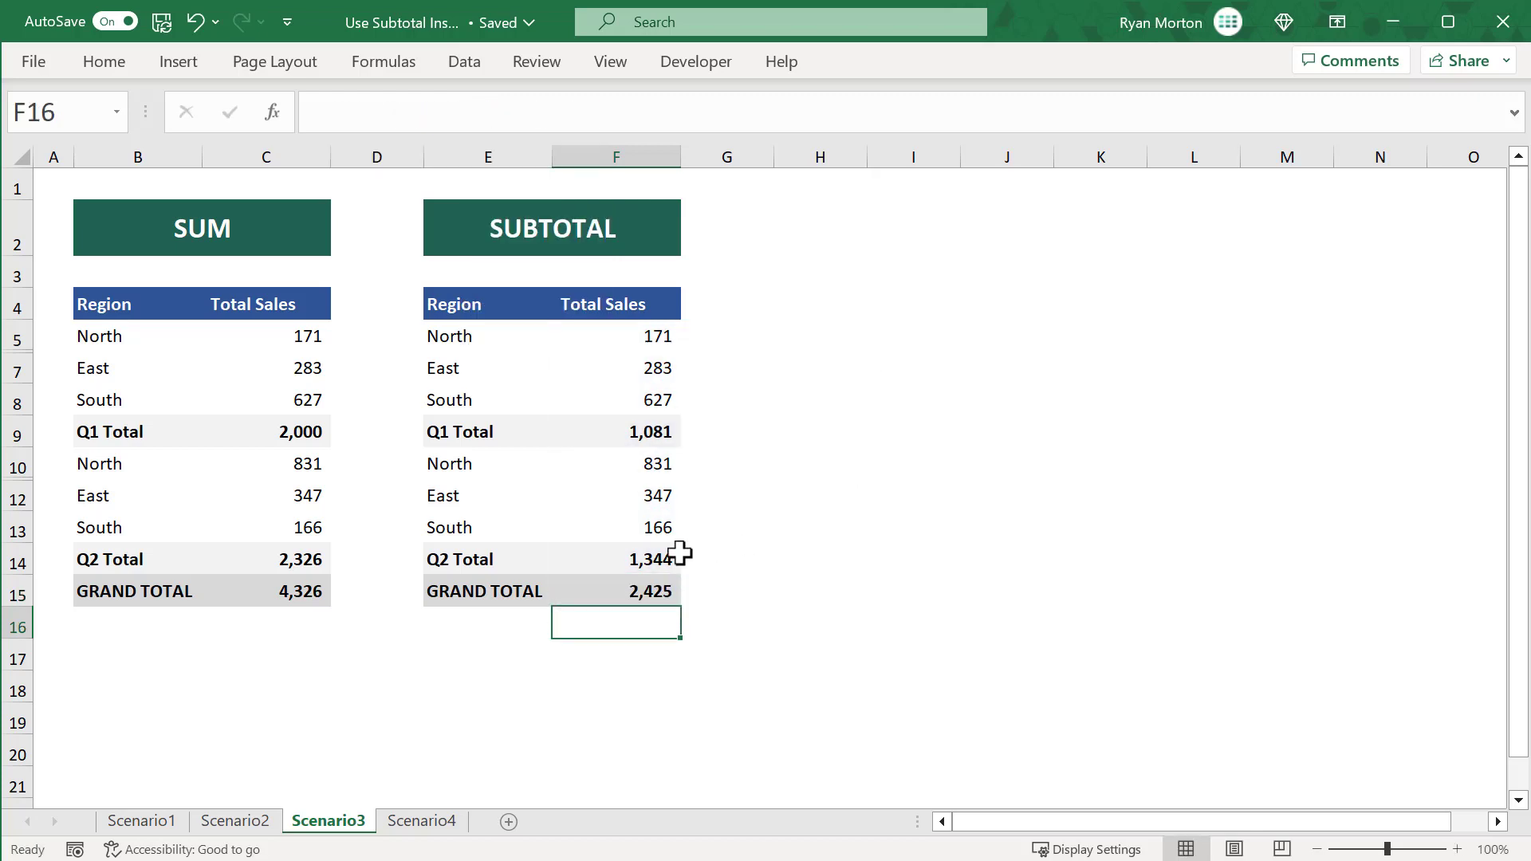
{"action": "left_click", "coordinate": [669, 557]}
{"action": "left_click", "coordinate": [659, 598]}
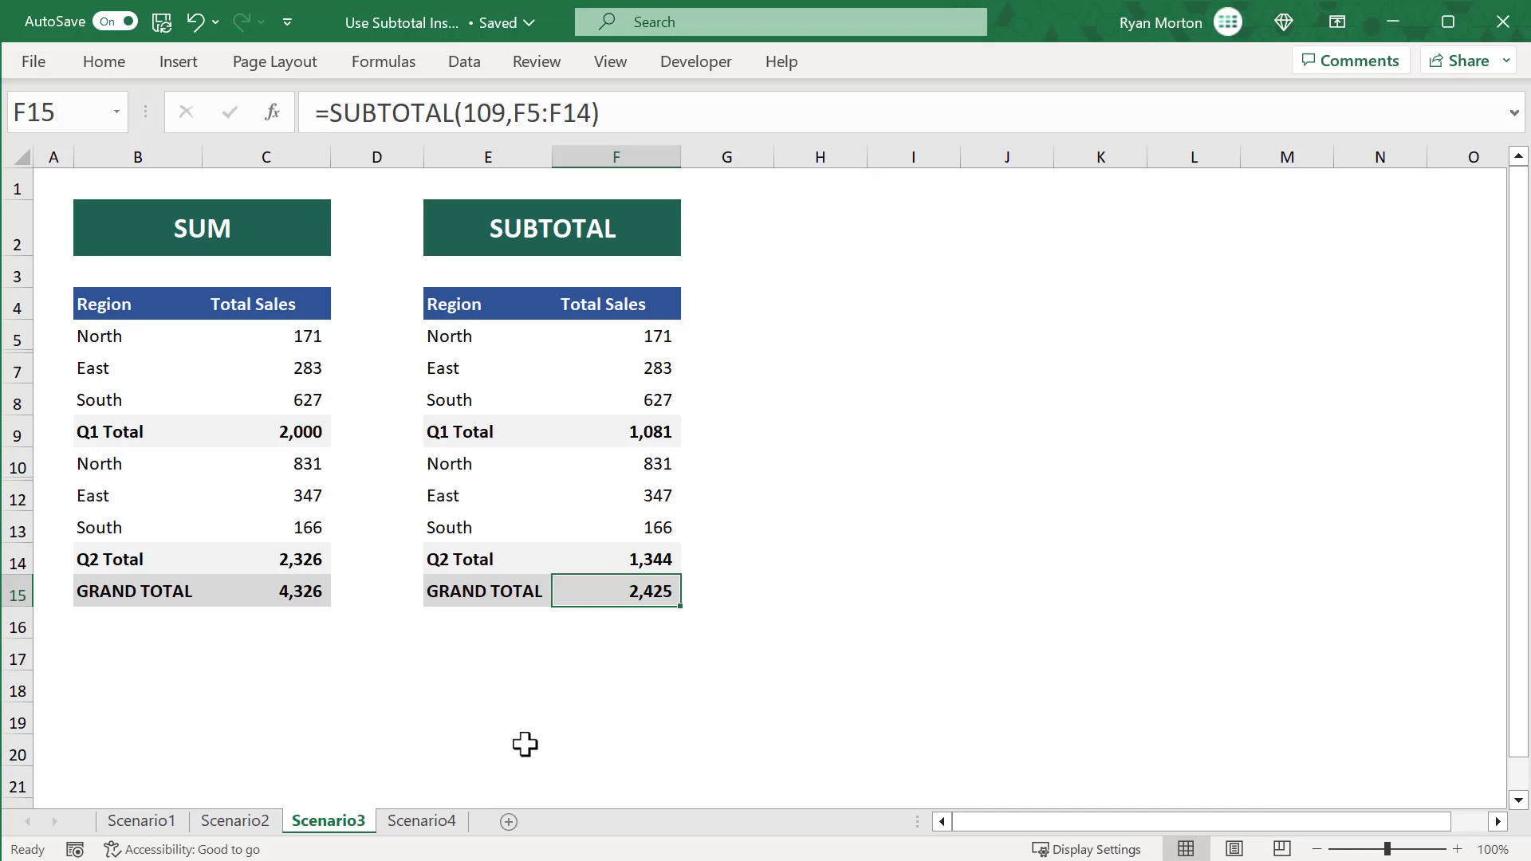
On Scenario4, review the SUBTOTAL(109,…) formulas in F9, F14 and F15 (2,000, 2,326, 4,326).
{"action": "left_click", "coordinate": [456, 829]}
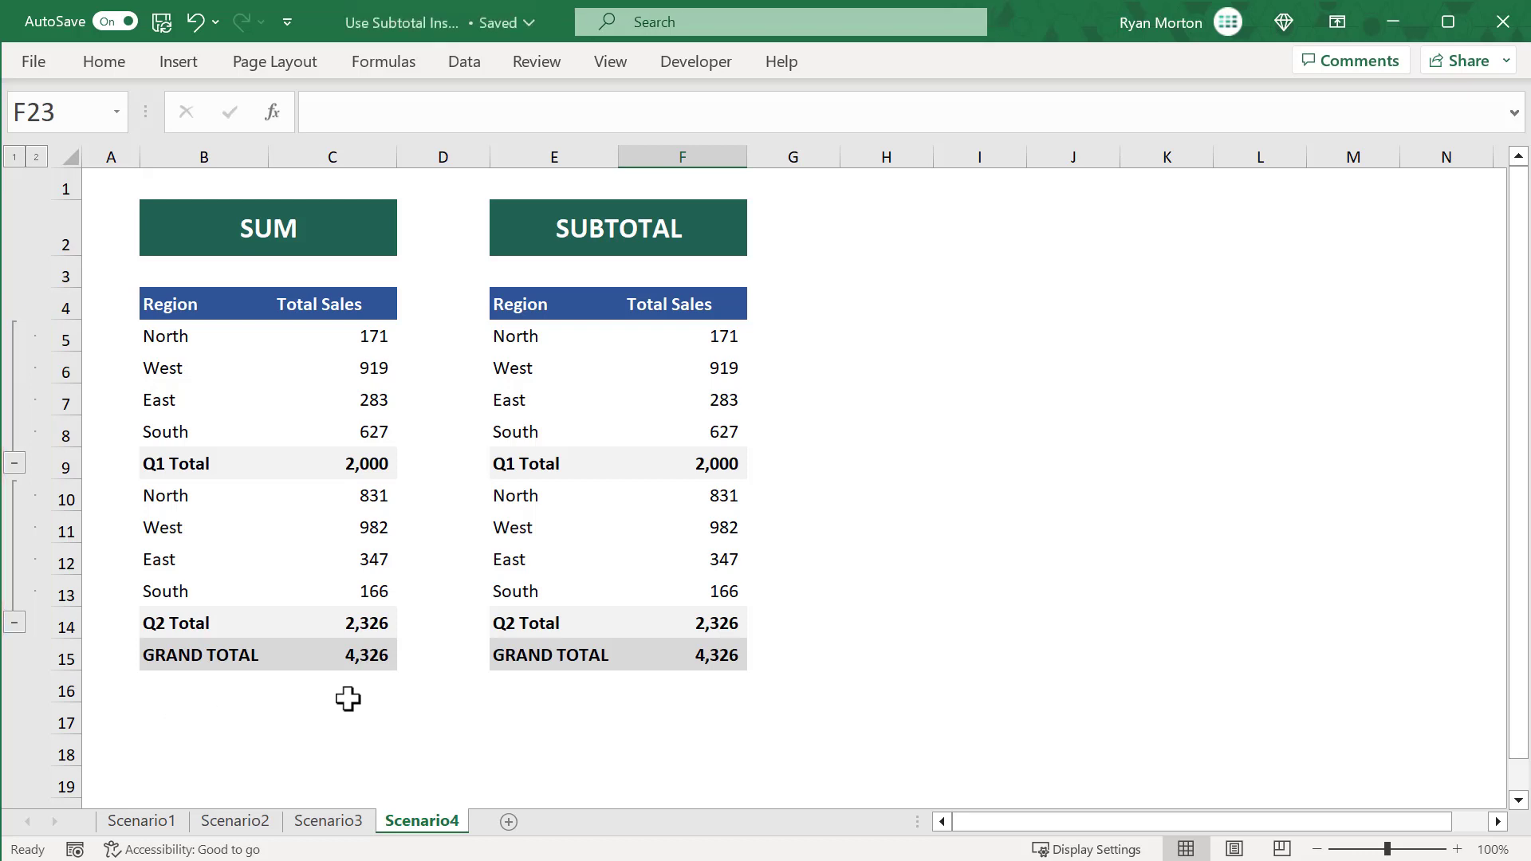
{"action": "left_click", "coordinate": [702, 468]}
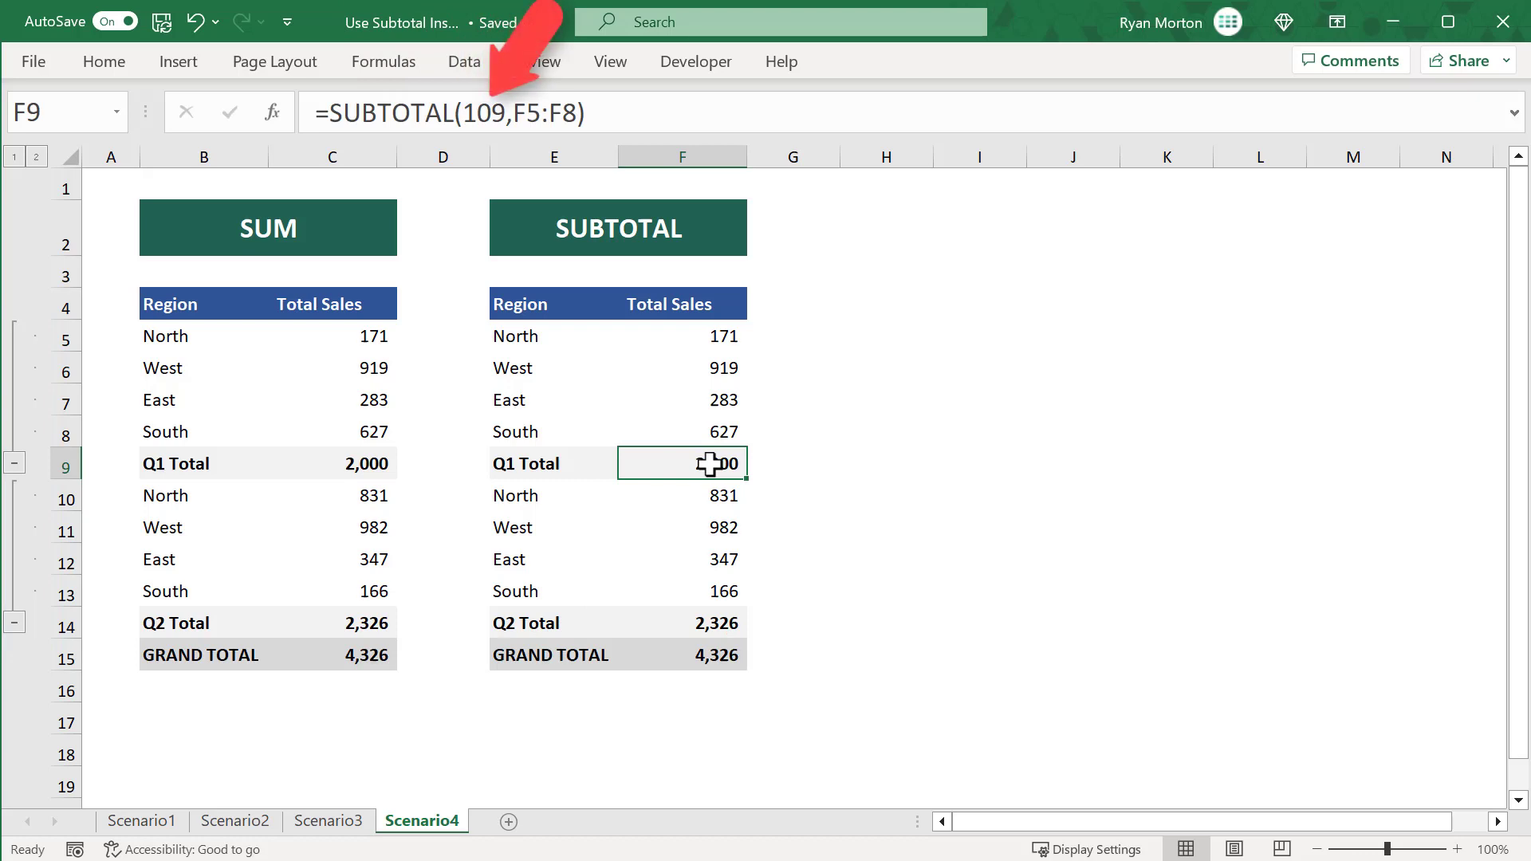
{"action": "left_click", "coordinate": [727, 625]}
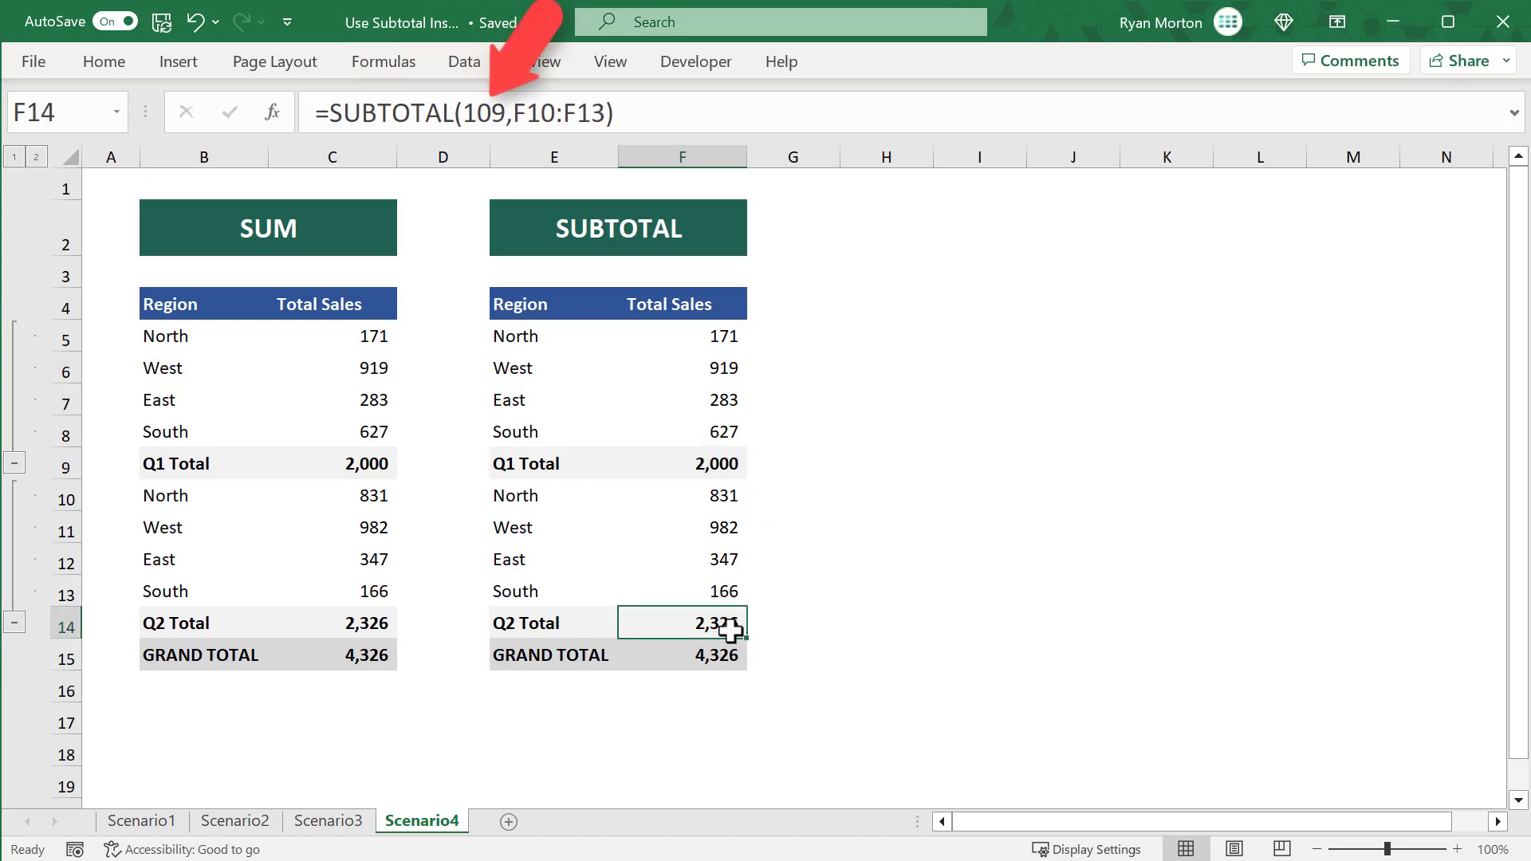
{"action": "left_click", "coordinate": [733, 656]}
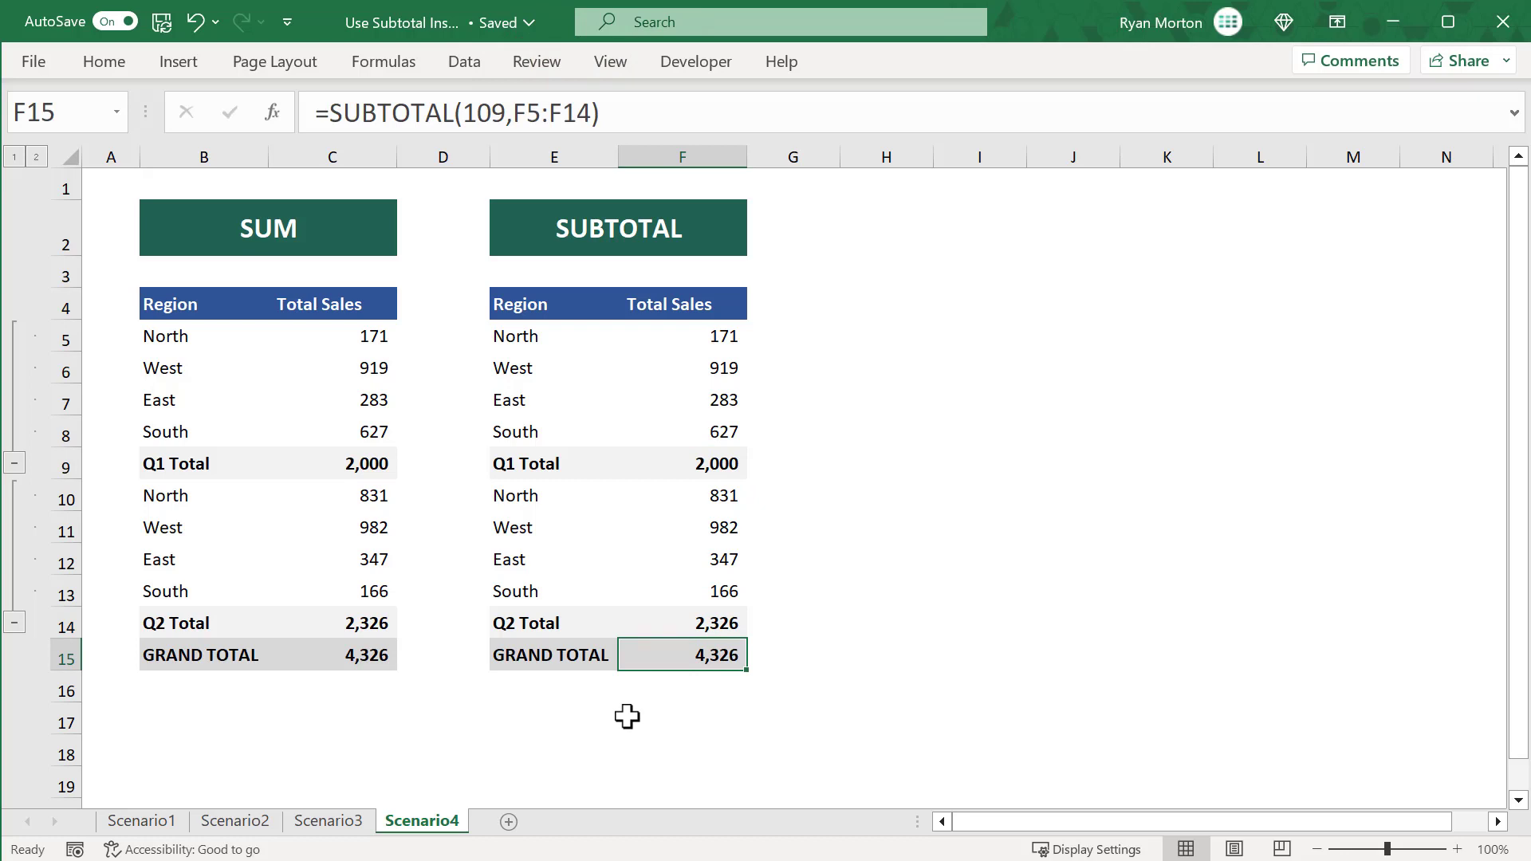
Collapse the Q1 region group and check the Q2 Total and grand total formulas.
{"action": "left_click", "coordinate": [16, 462]}
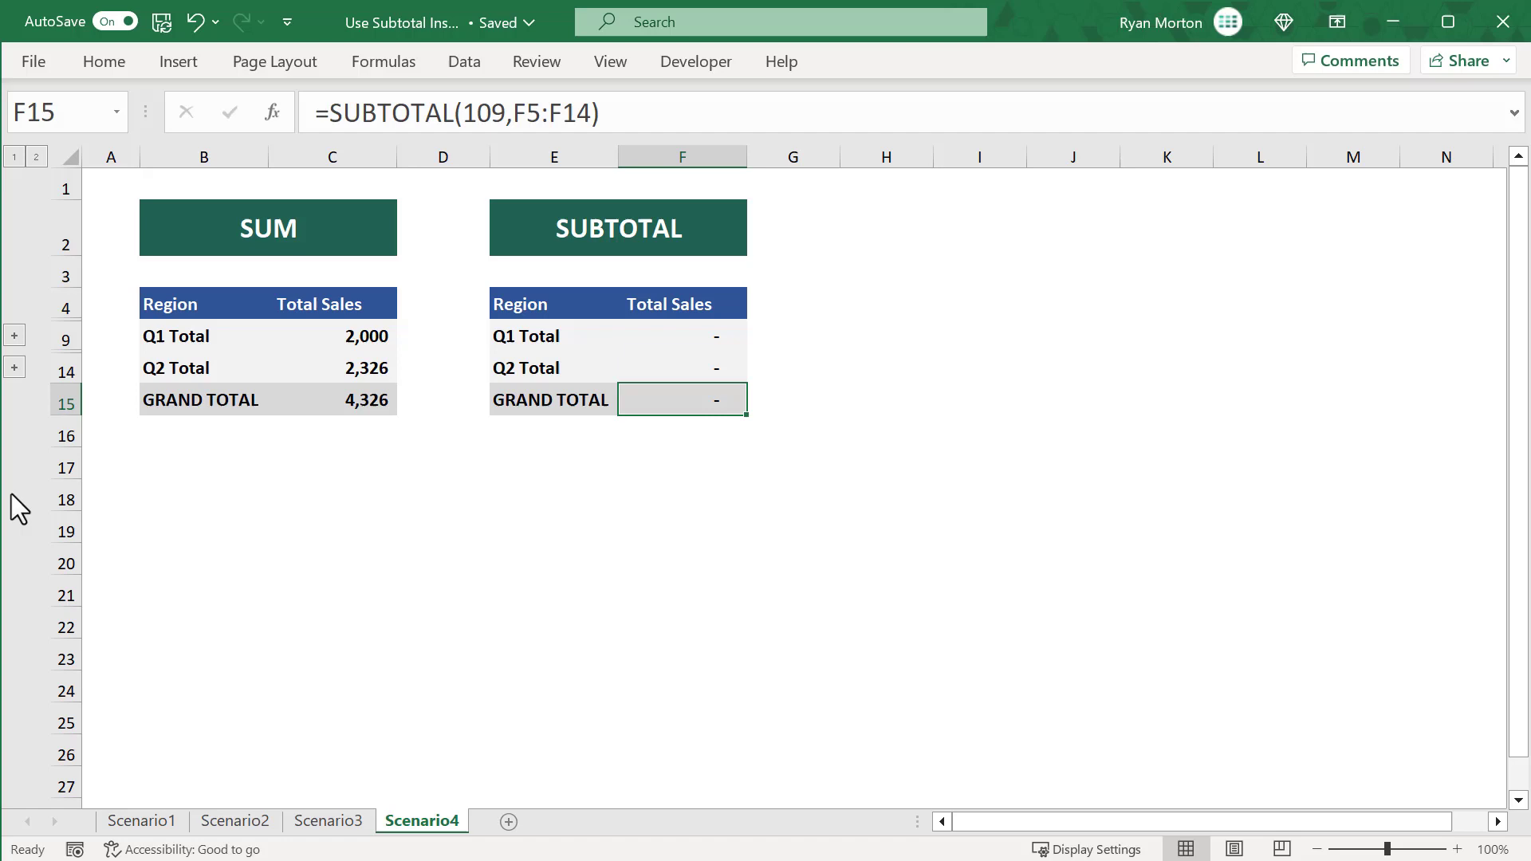
{"action": "left_click", "coordinate": [15, 367]}
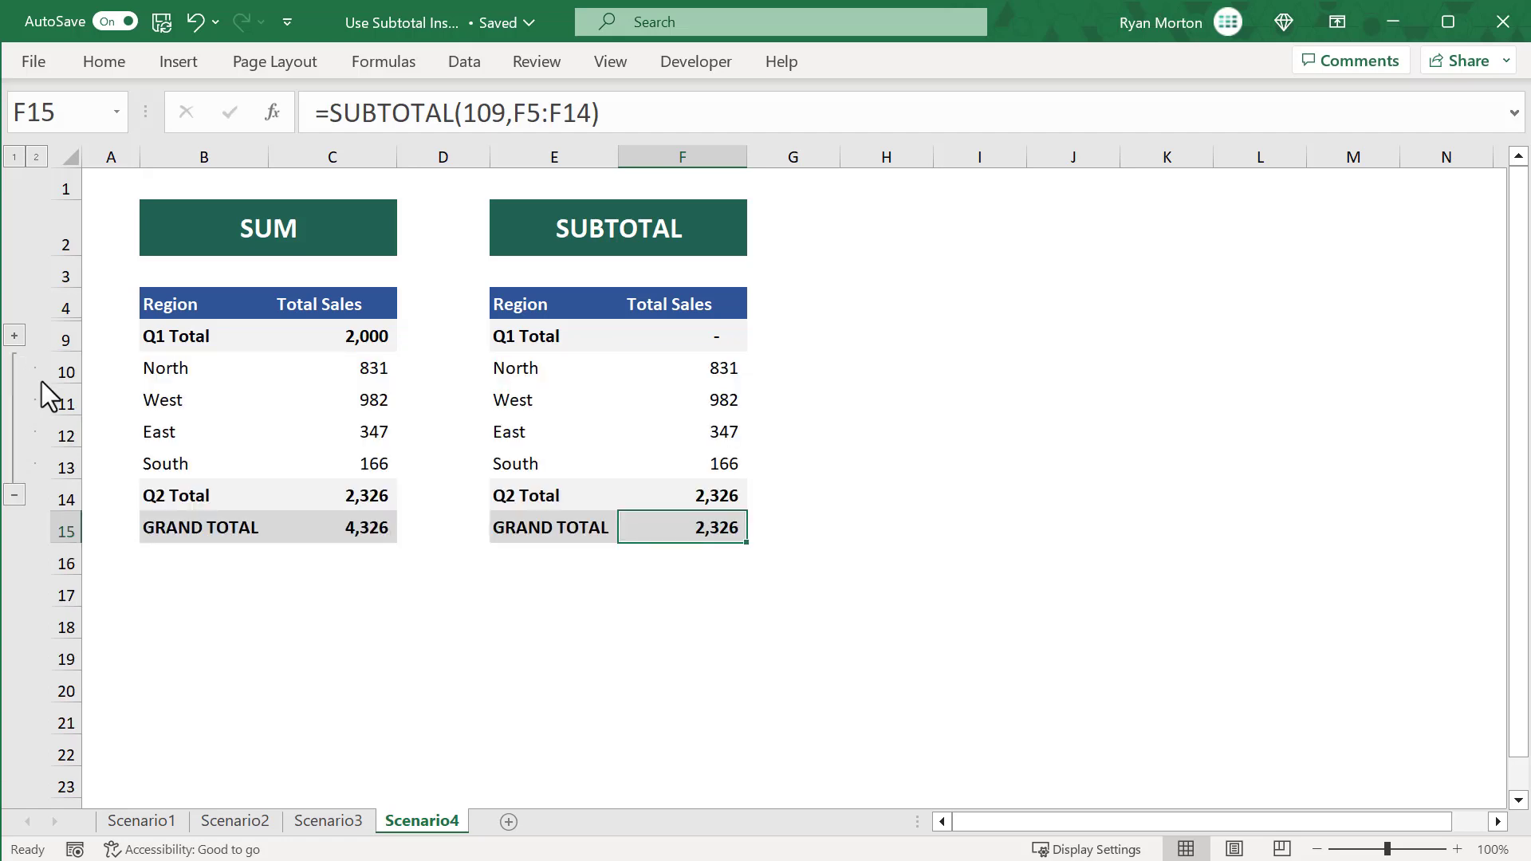
{"action": "left_click", "coordinate": [713, 494]}
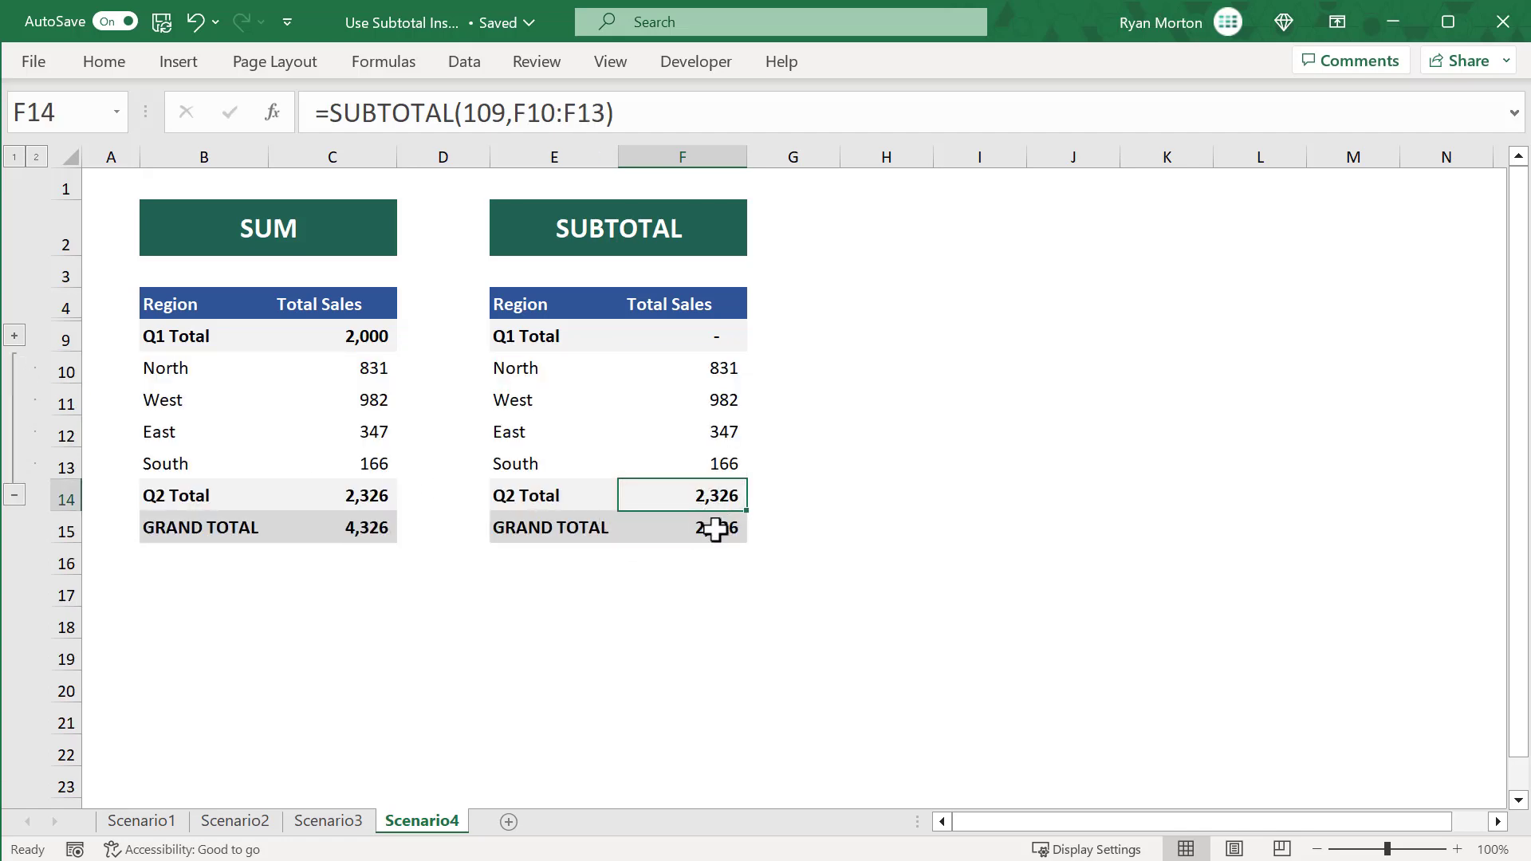
{"action": "left_click", "coordinate": [715, 528]}
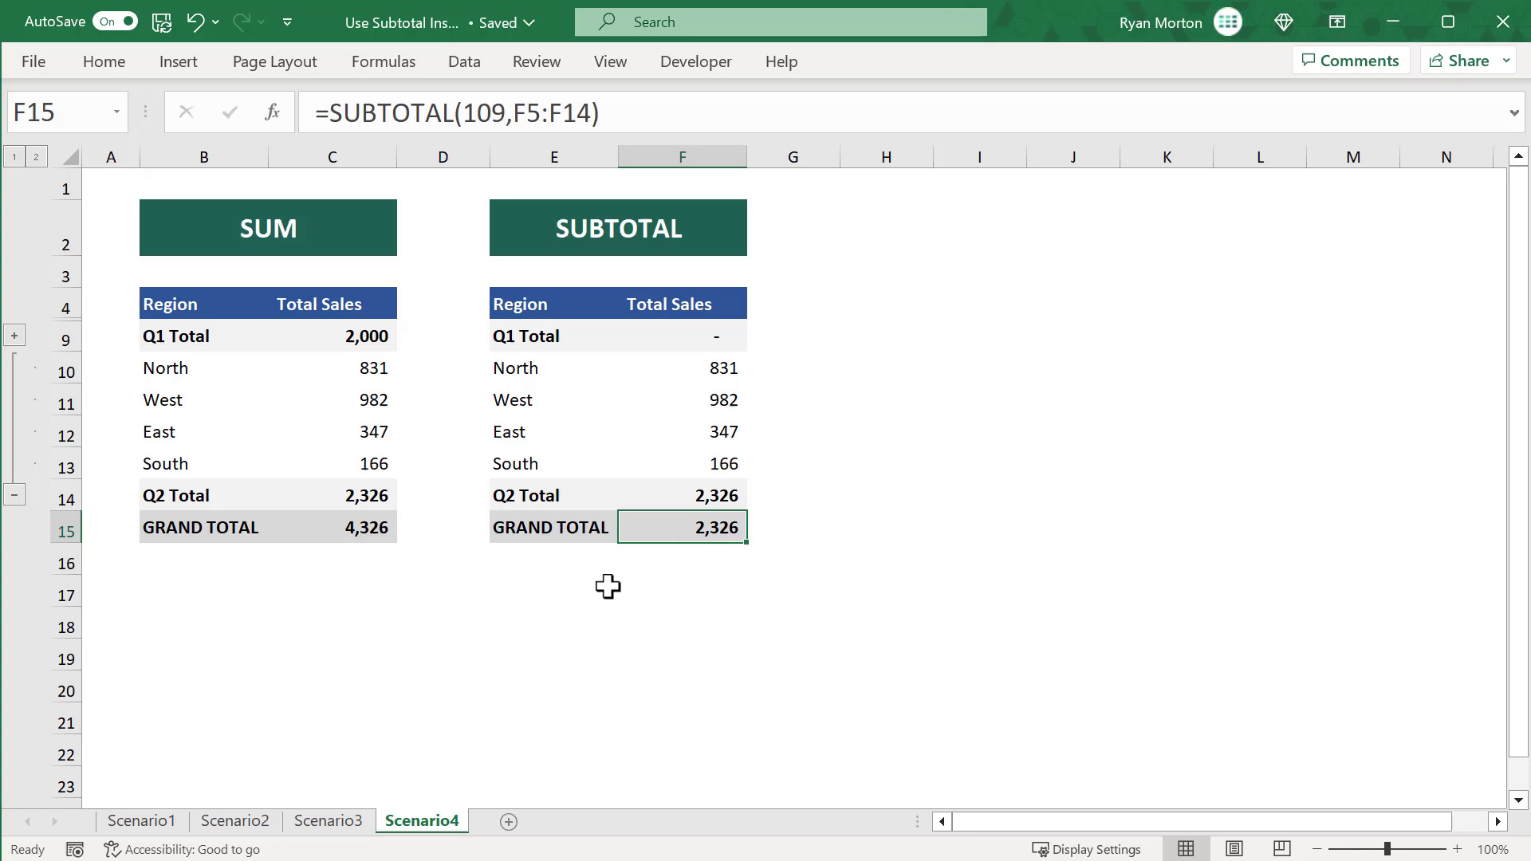
Re-expand Q1 and collapse Q2, leaving the SUBTOTAL grand total at 2,000.
{"action": "left_click", "coordinate": [14, 335]}
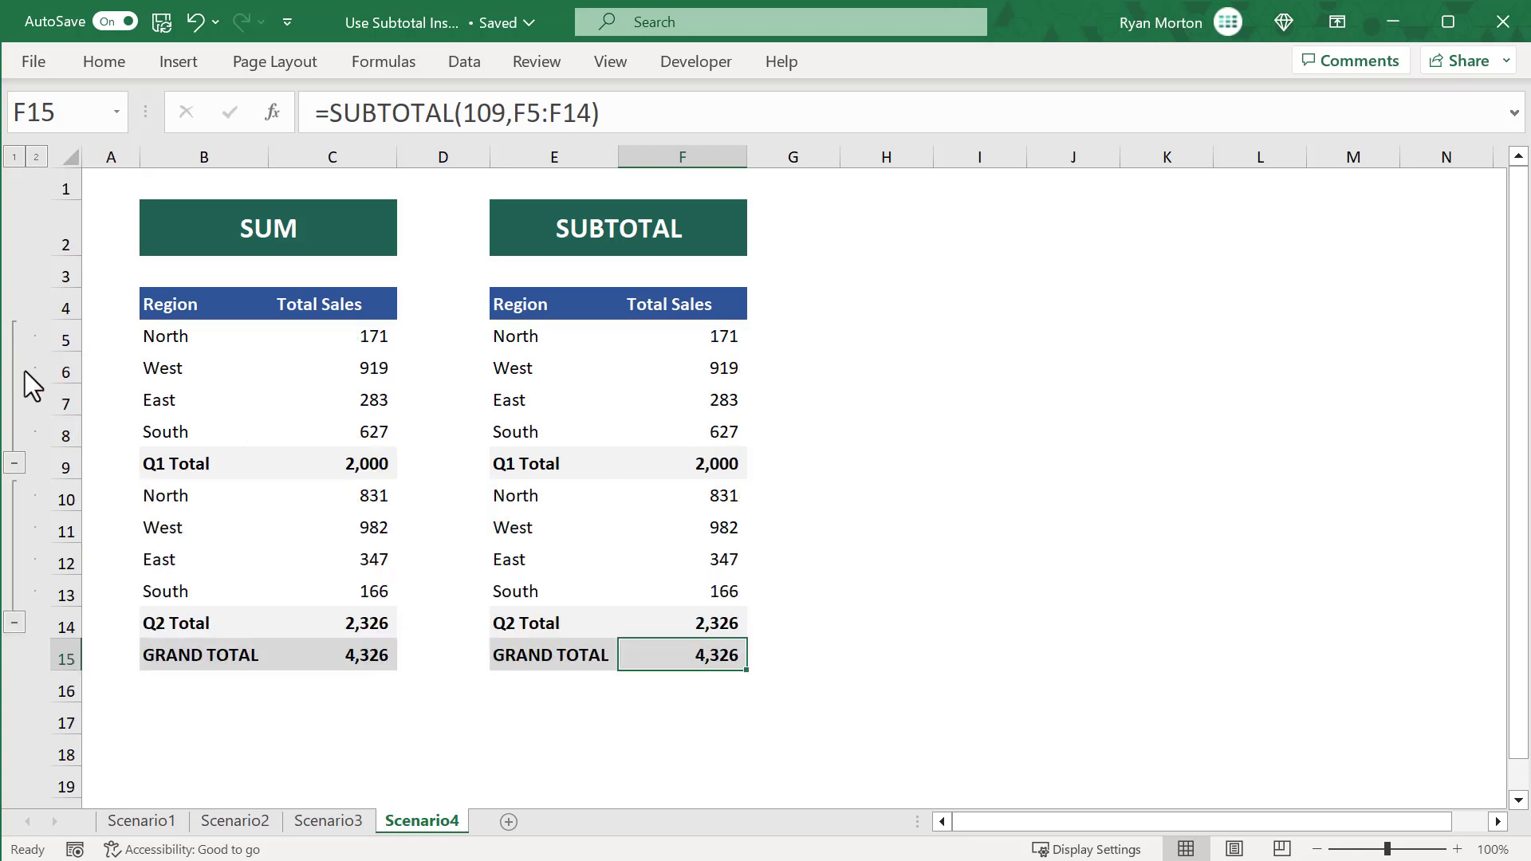
{"action": "left_click", "coordinate": [15, 622]}
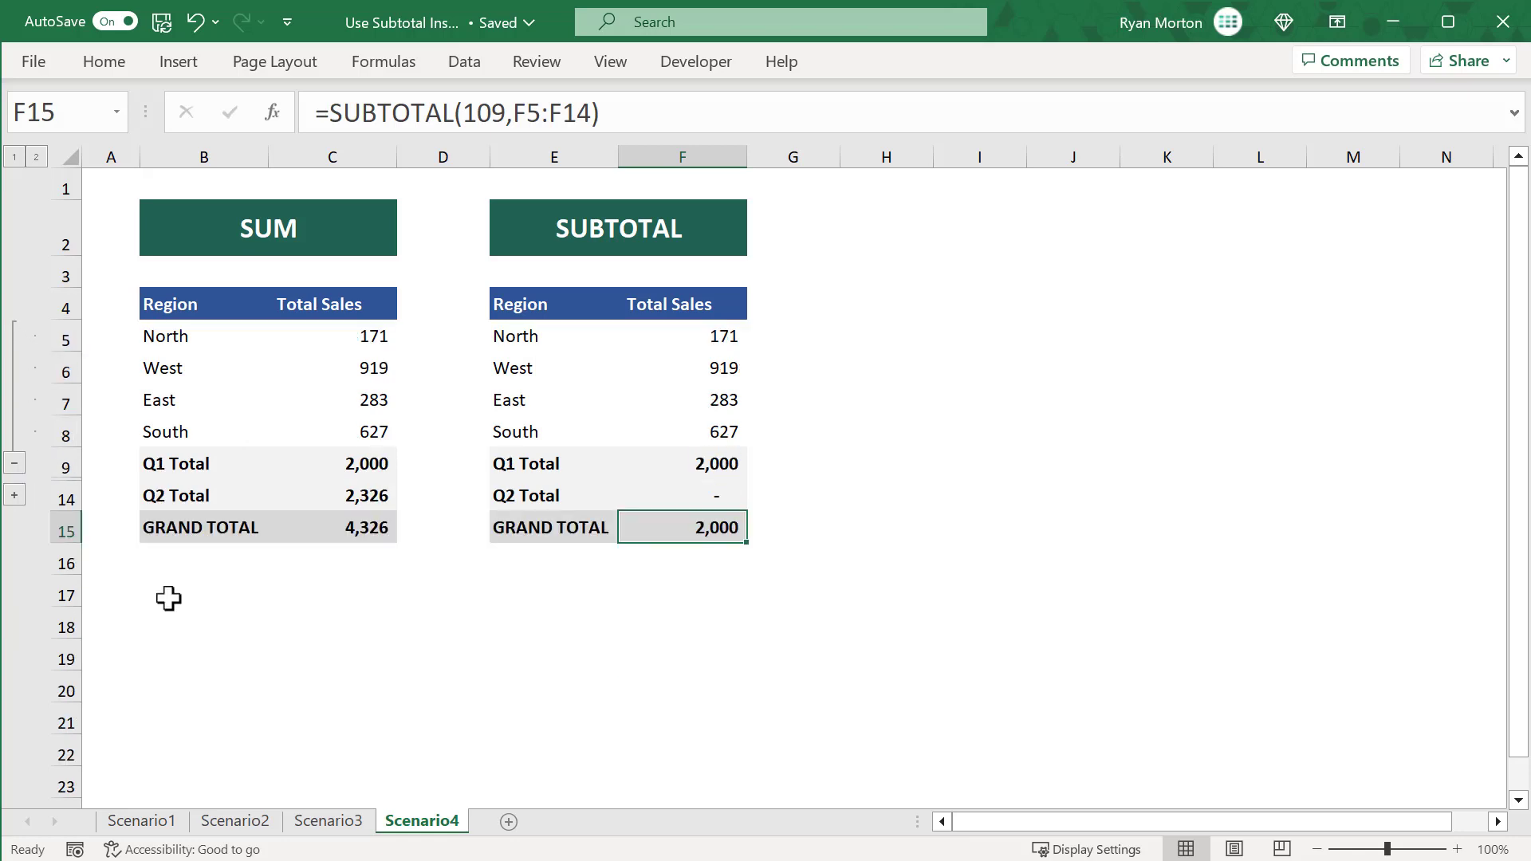
{"action": "left_click", "coordinate": [670, 576]}
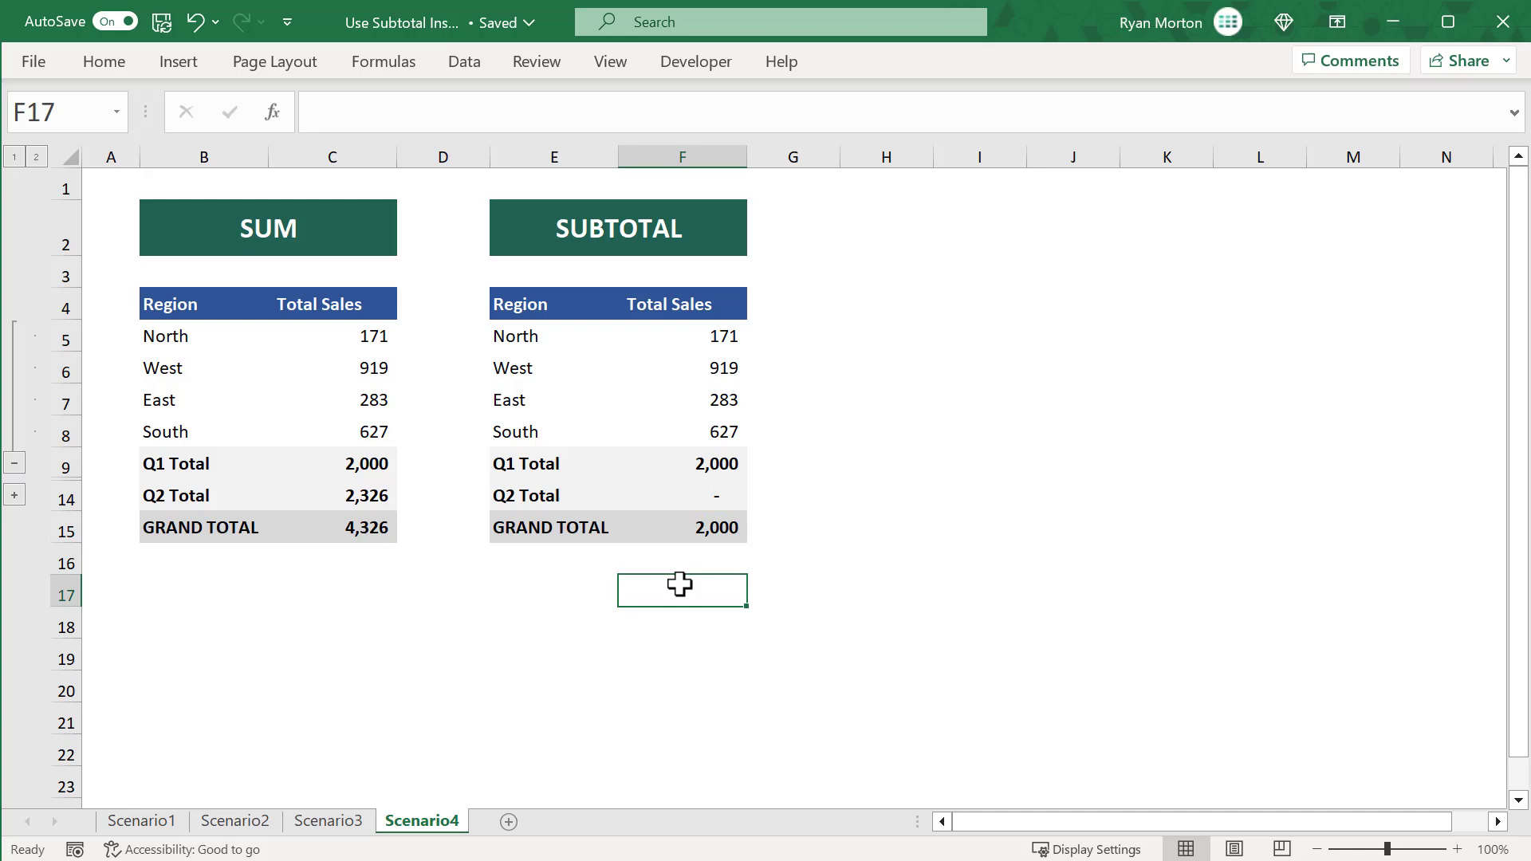